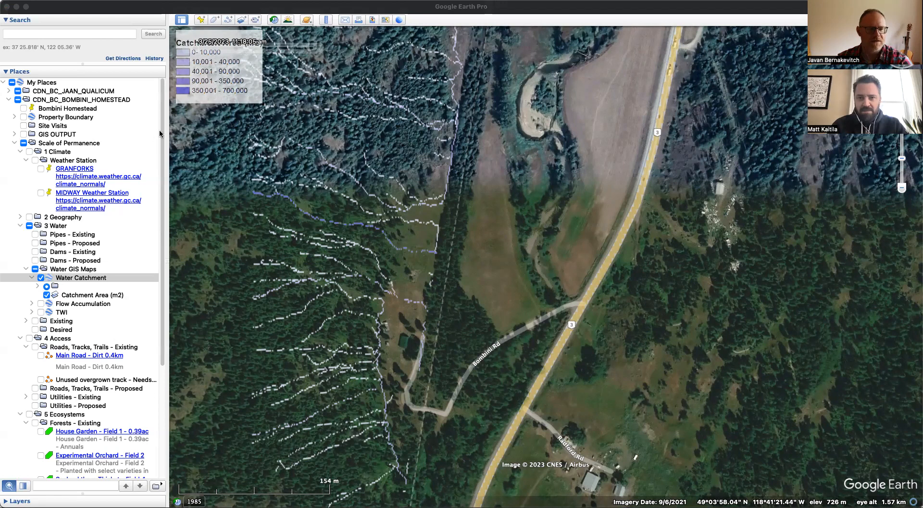
# - Search for the property's street address and centre the map on the property and its access road
pyautogui.click(72, 34)
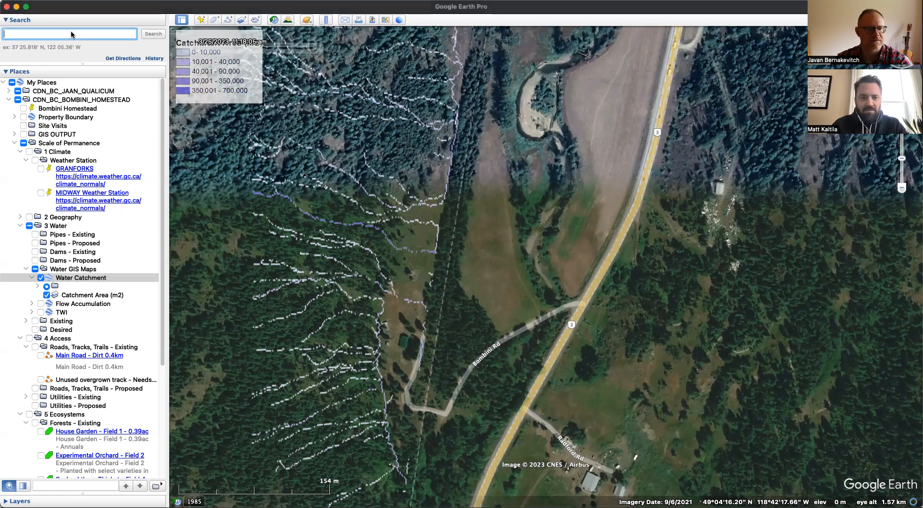
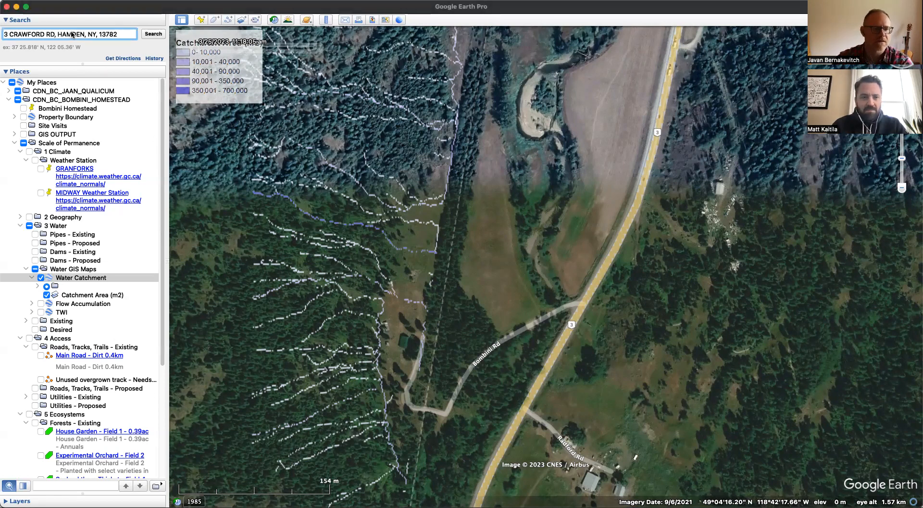
pyautogui.press('Return')
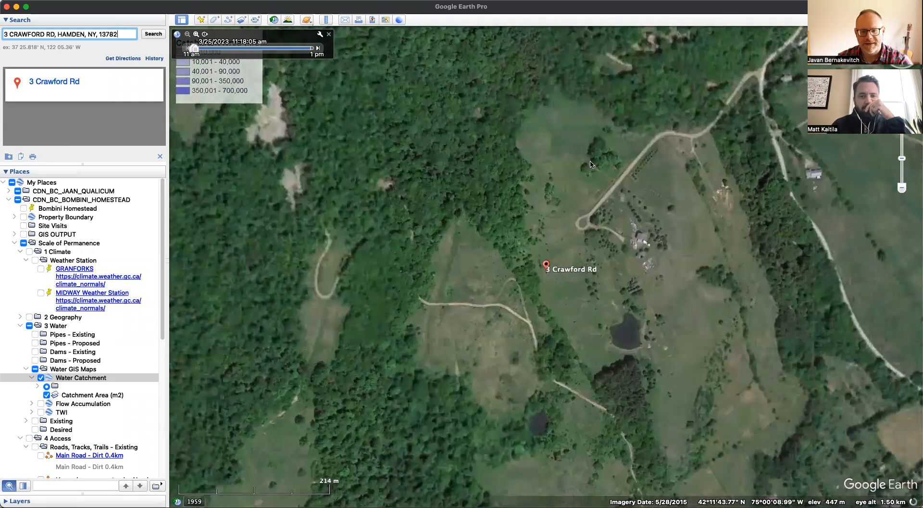
pyautogui.moveTo(591, 164); pyautogui.dragTo(504, 219)
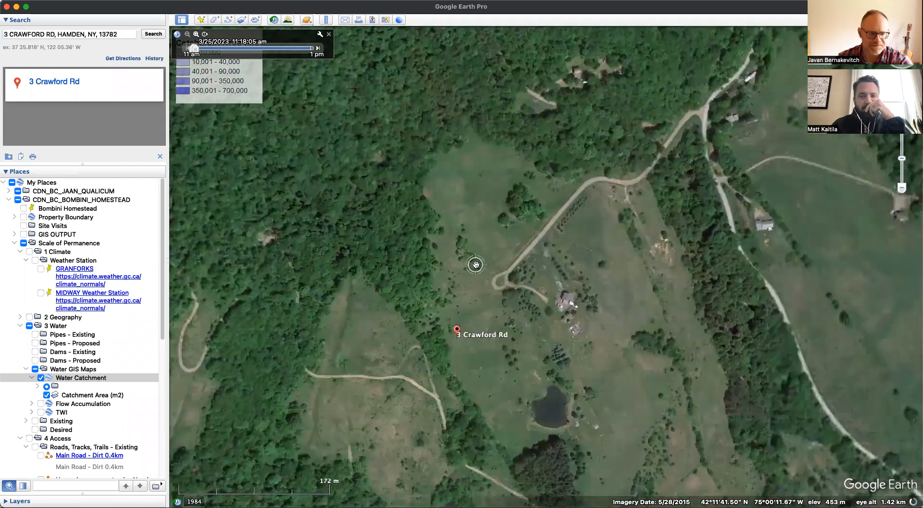
pyautogui.moveTo(730, 140); pyautogui.dragTo(634, 91)
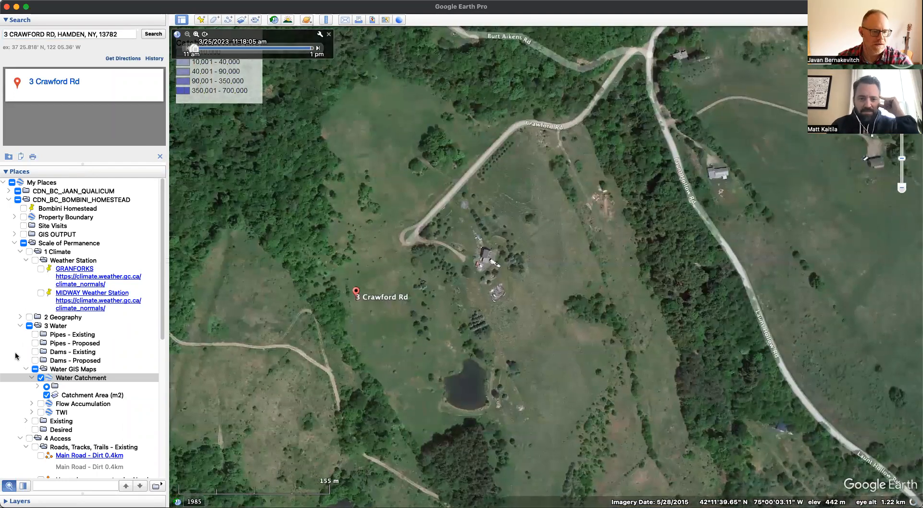
# - Hide the 3 Water overlays and check the terrain elevation exaggeration in the 3D view preferences
pyautogui.click(30, 325)
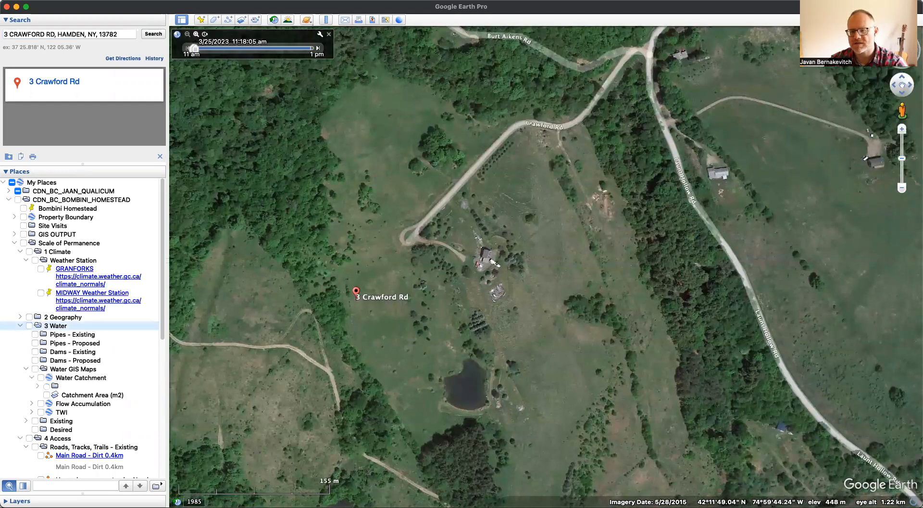
pyautogui.click(902, 43)
pyautogui.click(58, 1)
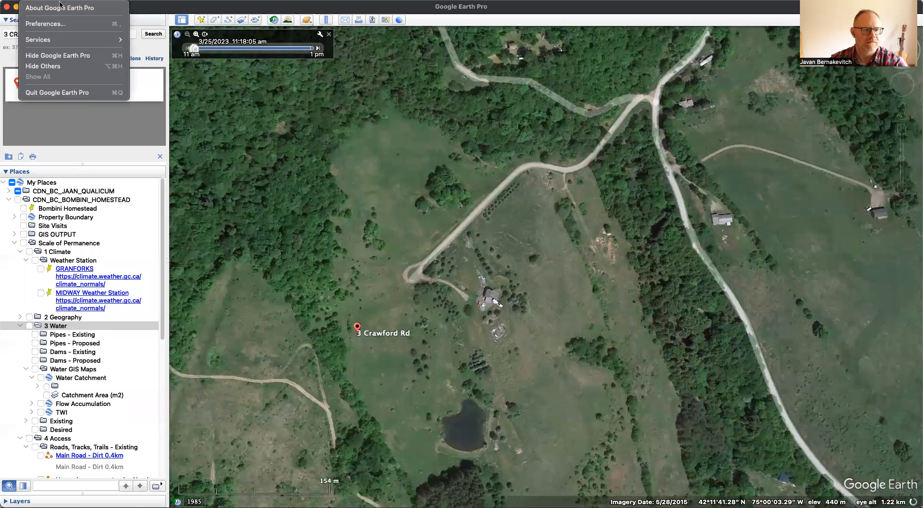
pyautogui.click(66, 25)
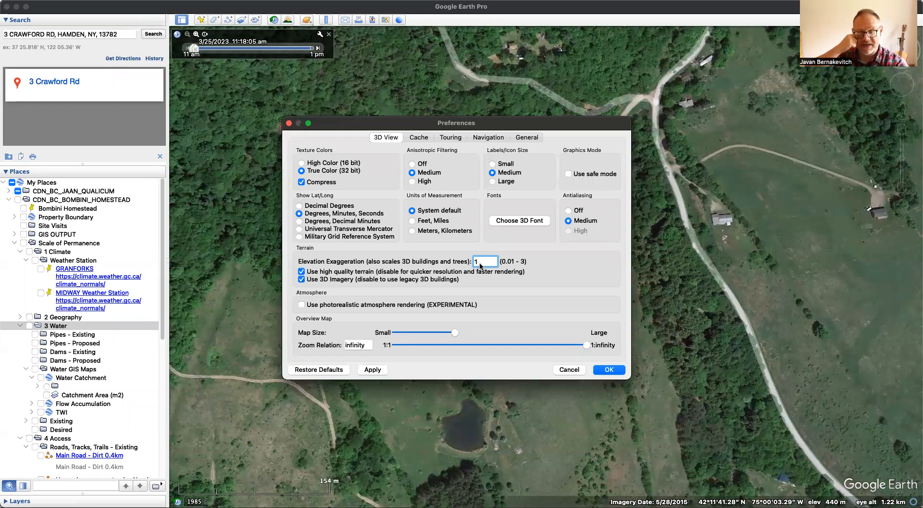
pyautogui.click(573, 373)
# - Examine the open fields, tree lines and ground around the house up close from overhead
pyautogui.moveTo(547, 358); pyautogui.dragTo(467, 293)
pyautogui.scroll(5, 467, 293)
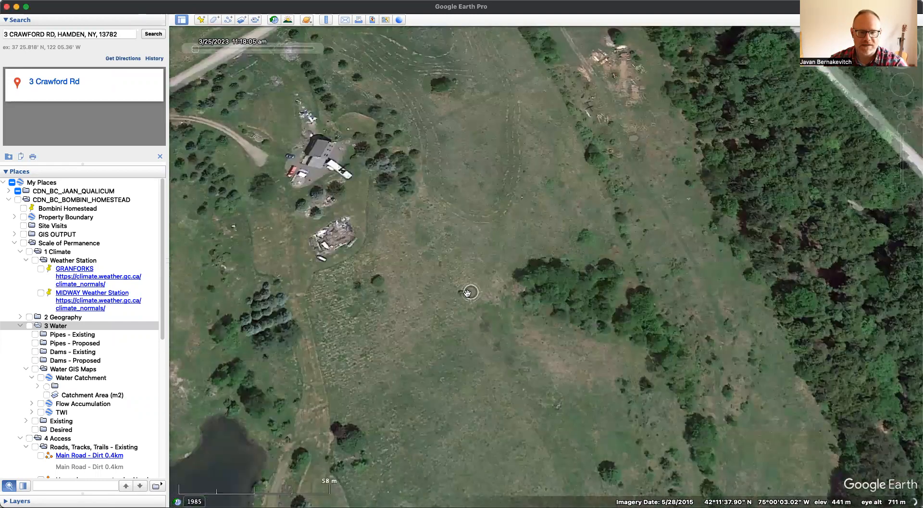
pyautogui.scroll(3, 467, 293)
pyautogui.scroll(-2, 511, 303)
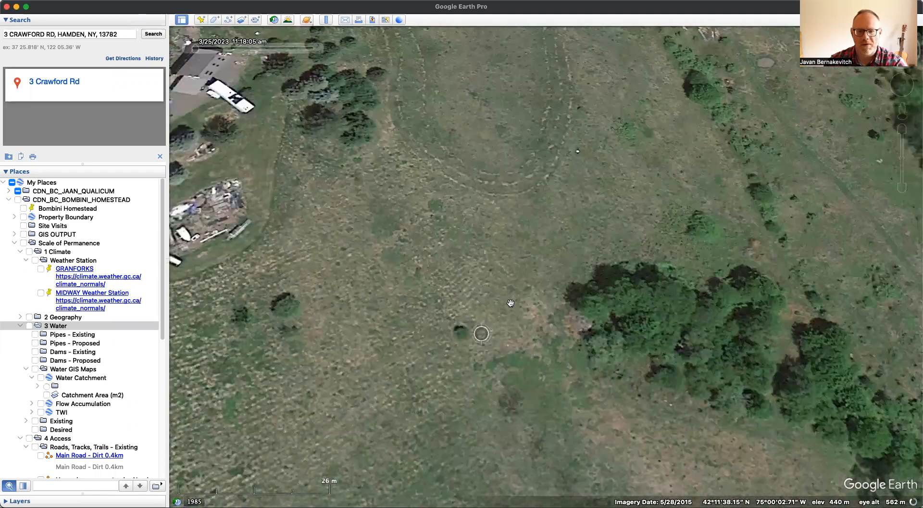
pyautogui.scroll(-2, 510, 303)
pyautogui.moveTo(515, 228); pyautogui.dragTo(519, 340)
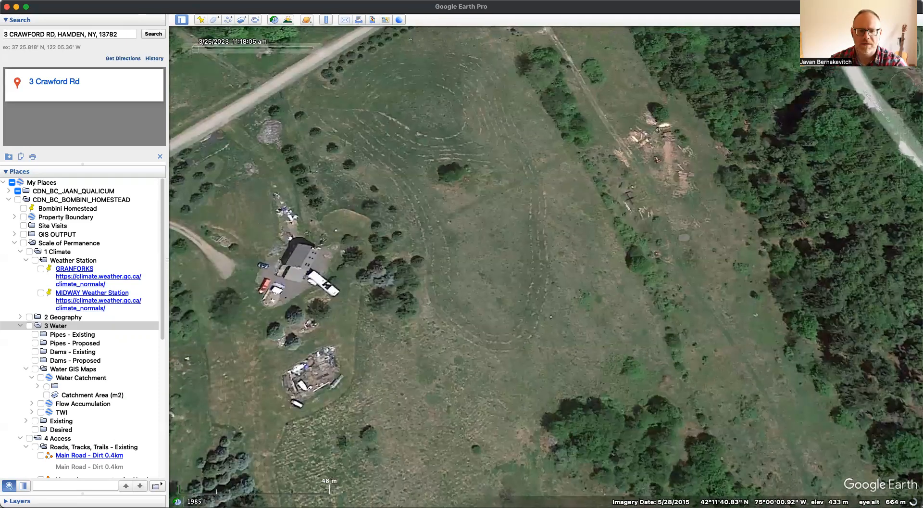
pyautogui.moveTo(519, 211); pyautogui.dragTo(666, 392)
# - Examine the property in a tilted perspective against the surrounding hills, from the main road up to the horizon
pyautogui.moveTo(895, 47); pyautogui.dragTo(901, 40)
pyautogui.moveTo(525, 252); pyautogui.dragTo(488, 152)
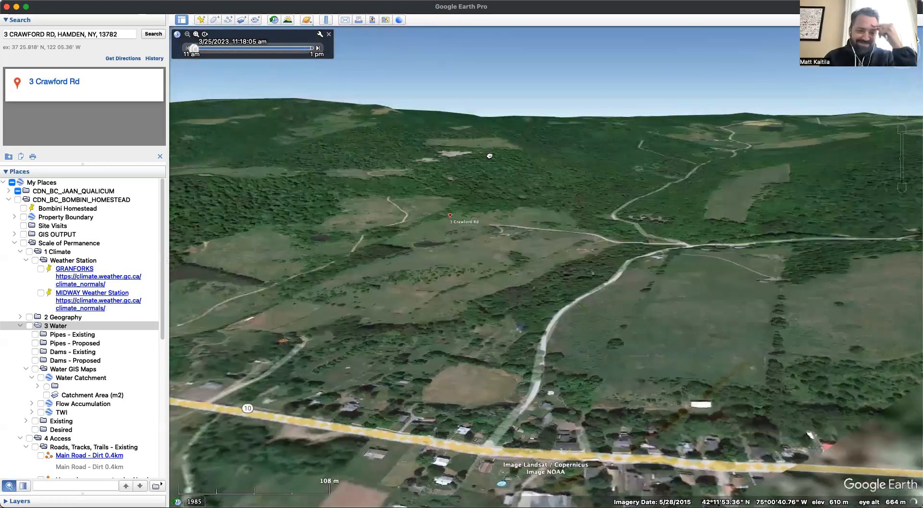
pyautogui.moveTo(454, 219); pyautogui.dragTo(443, 303)
pyautogui.scroll(5, 413, 324)
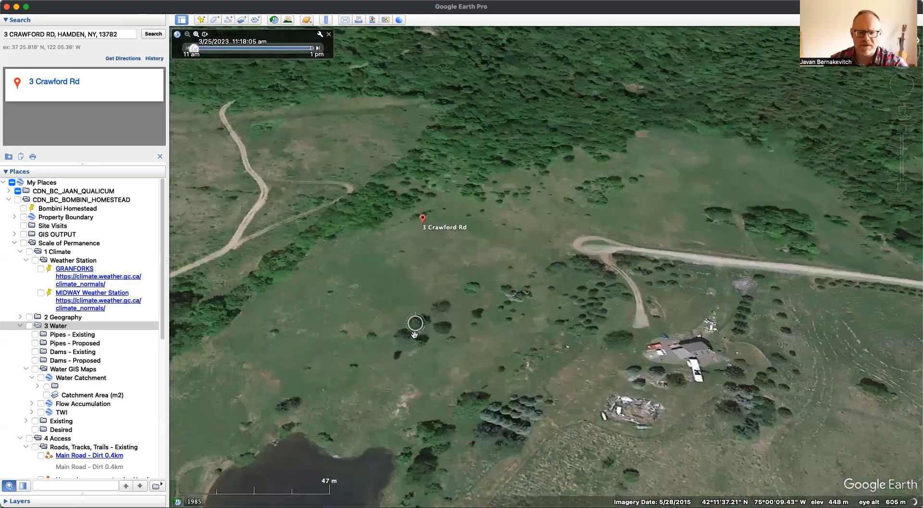
pyautogui.scroll(-3, 414, 334)
pyautogui.moveTo(901, 43); pyautogui.dragTo(899, 39)
pyautogui.moveTo(705, 332); pyautogui.dragTo(729, 297)
# - Set the terrain elevation exaggeration to 3 in the 3D view preferences
pyautogui.click(48, 5)
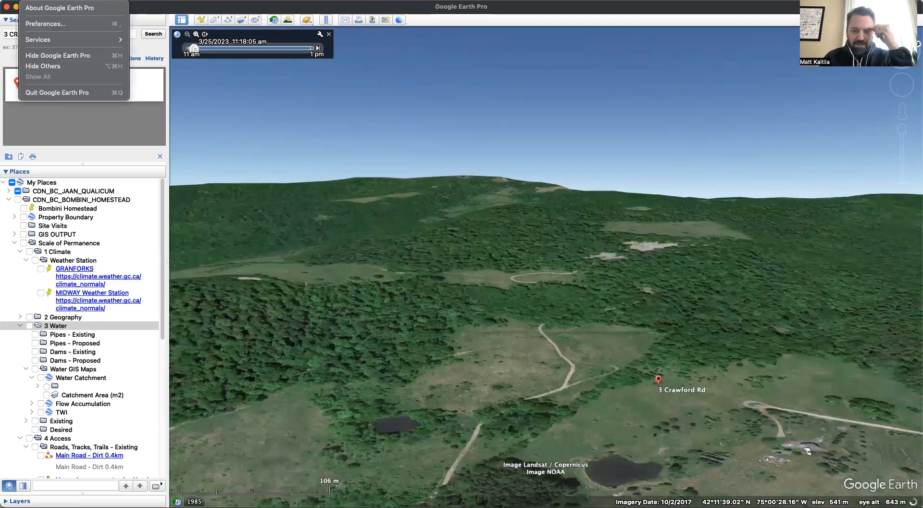
pyautogui.click(58, 24)
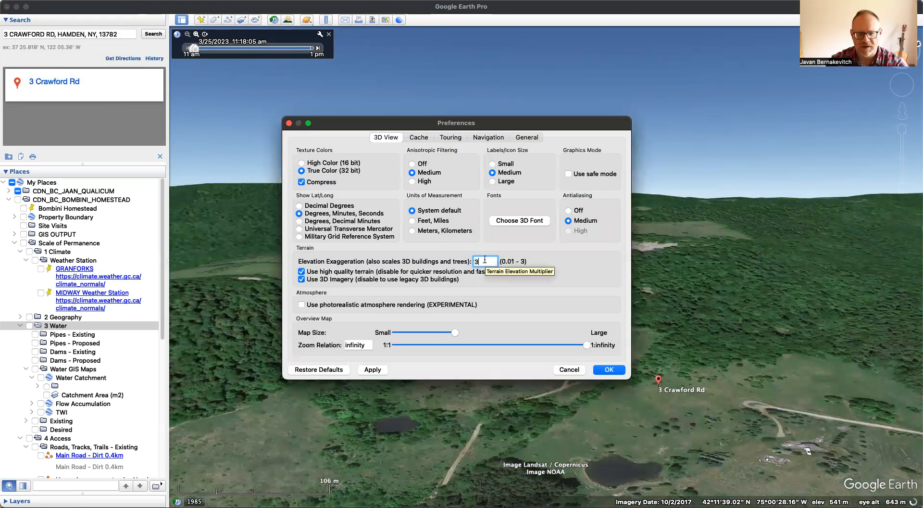
pyautogui.press('Return')
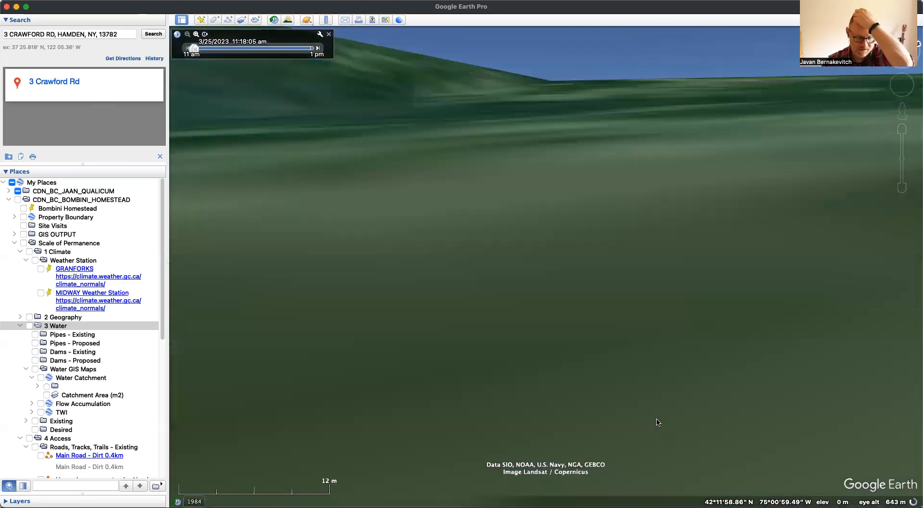
# - Examine the exaggerated slopes and ridges above the property from several distances and tilt angles
pyautogui.scroll(-5, 606, 351)
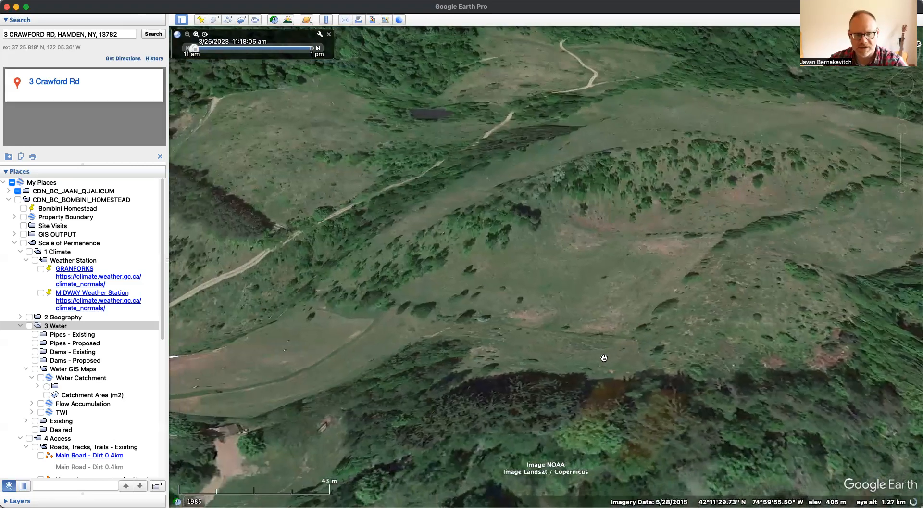
pyautogui.moveTo(593, 376); pyautogui.dragTo(590, 405, button='middle')
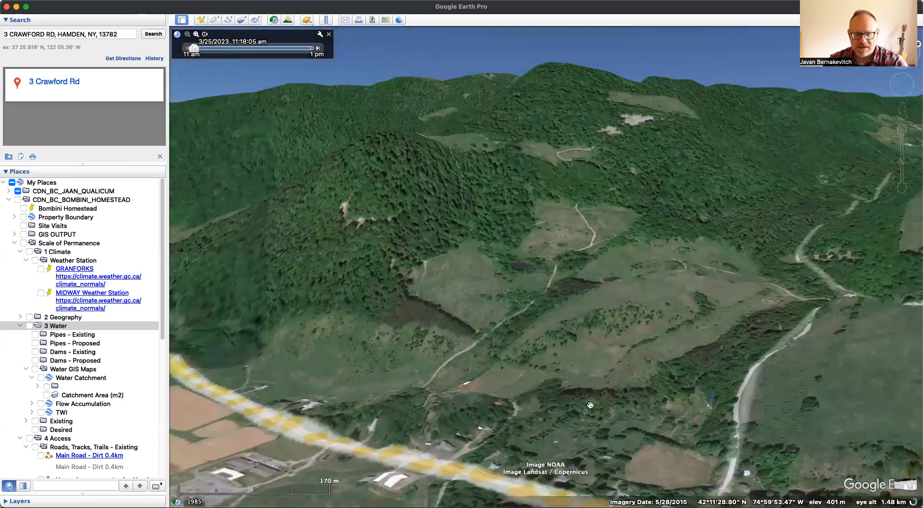
pyautogui.moveTo(613, 277); pyautogui.dragTo(607, 451)
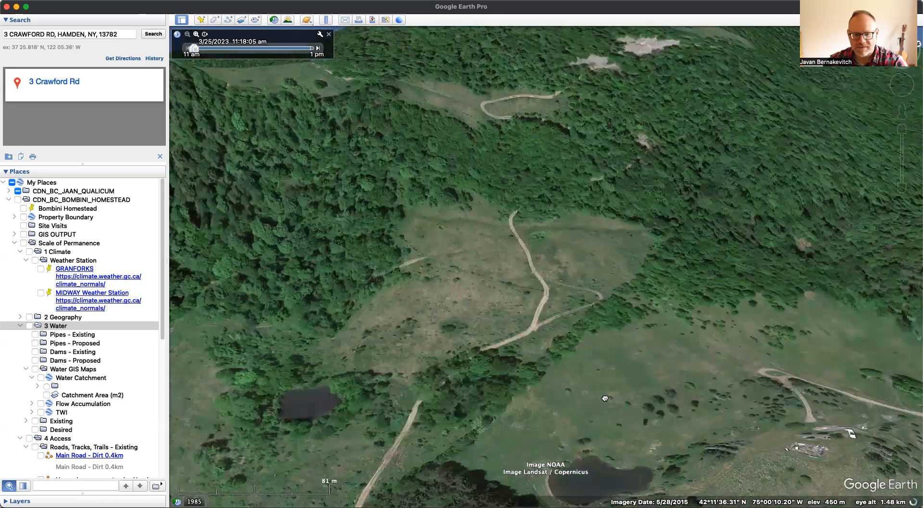
pyautogui.moveTo(580, 351); pyautogui.dragTo(577, 374, button='middle')
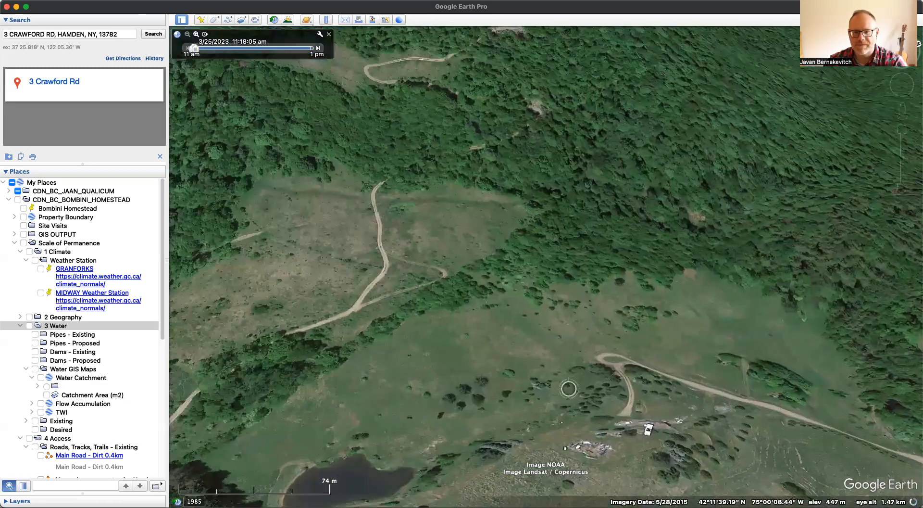
pyautogui.moveTo(607, 231); pyautogui.dragTo(627, 305, button='middle')
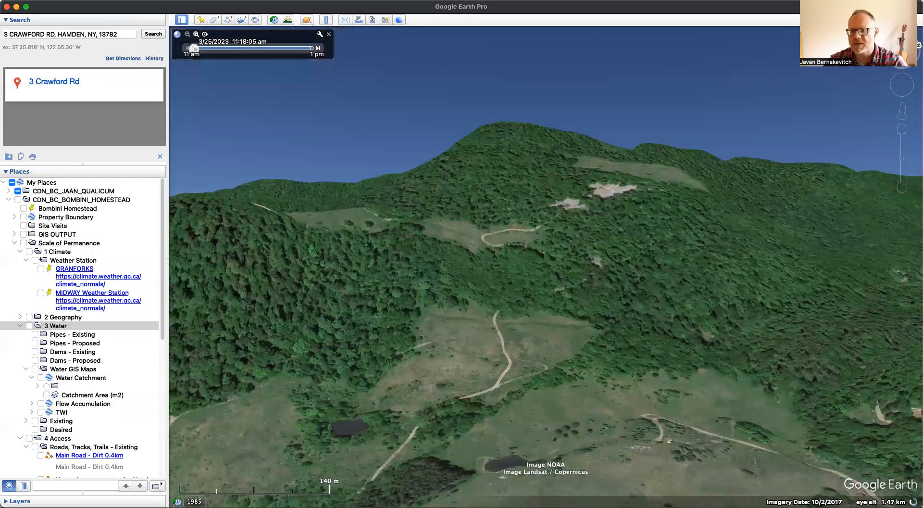
pyautogui.click(902, 43)
pyautogui.moveTo(556, 373); pyautogui.dragTo(609, 352)
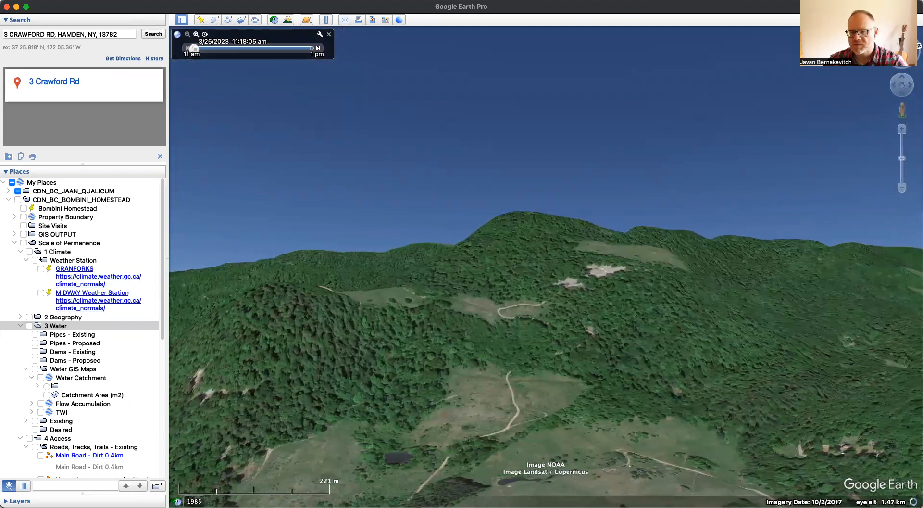
pyautogui.click(910, 47)
pyautogui.moveTo(585, 331); pyautogui.dragTo(685, 331)
pyautogui.scroll(-8, 650, 381)
pyautogui.scroll(-5, 631, 440)
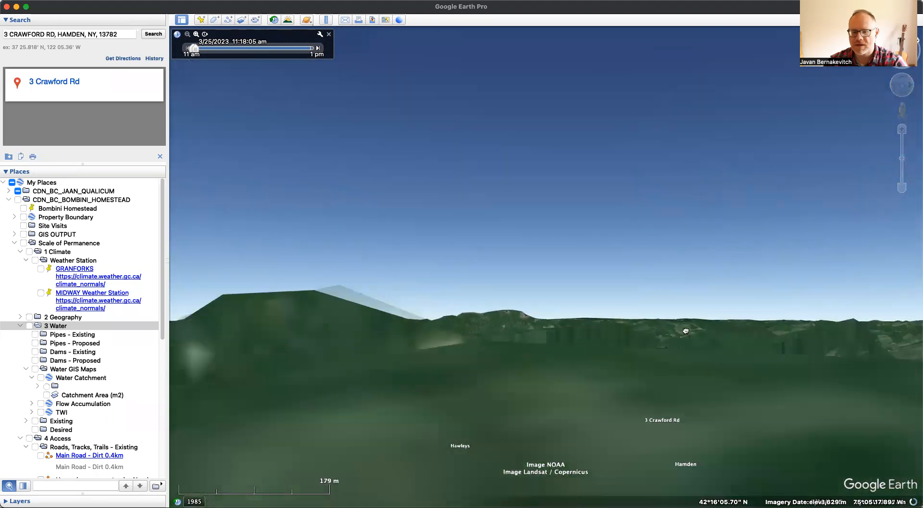
# - Return to the searched address, dismiss its info balloon, and examine the surrounding valley, roads, ponds and ridges
pyautogui.click(67, 81)
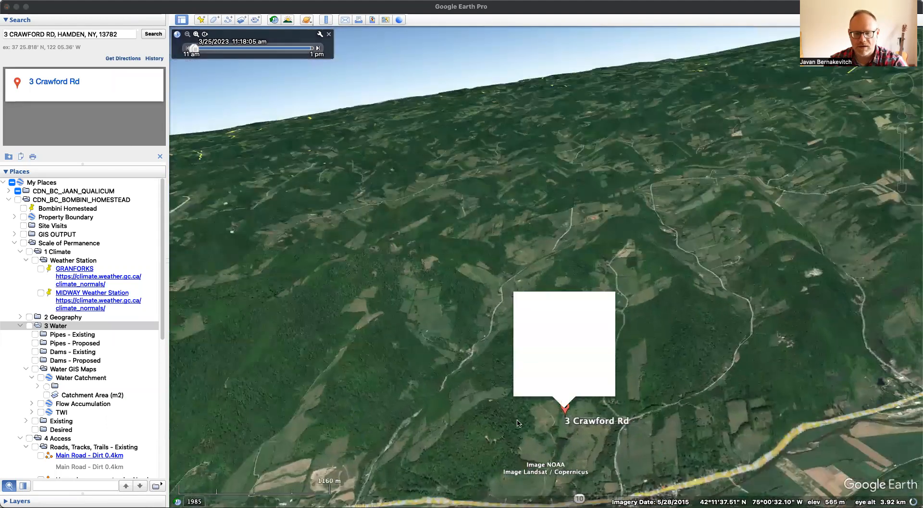
pyautogui.click(609, 298)
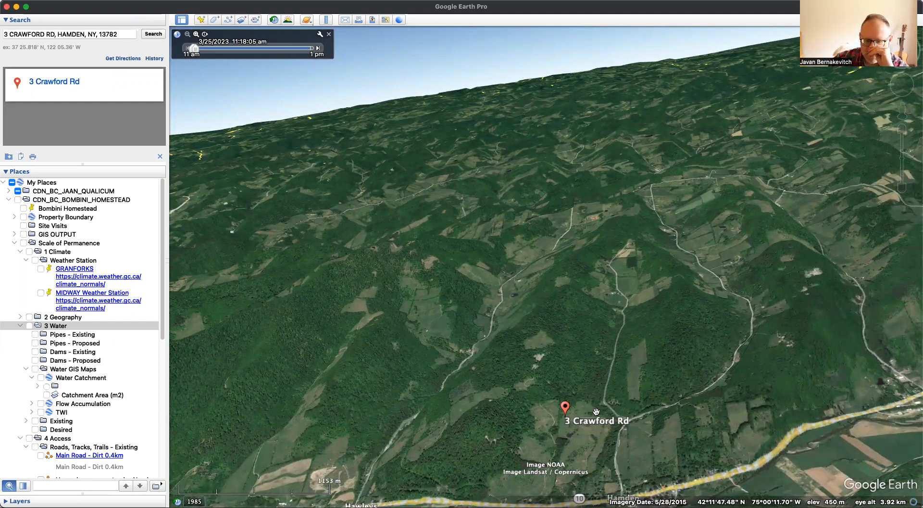
pyautogui.scroll(4, 618, 419)
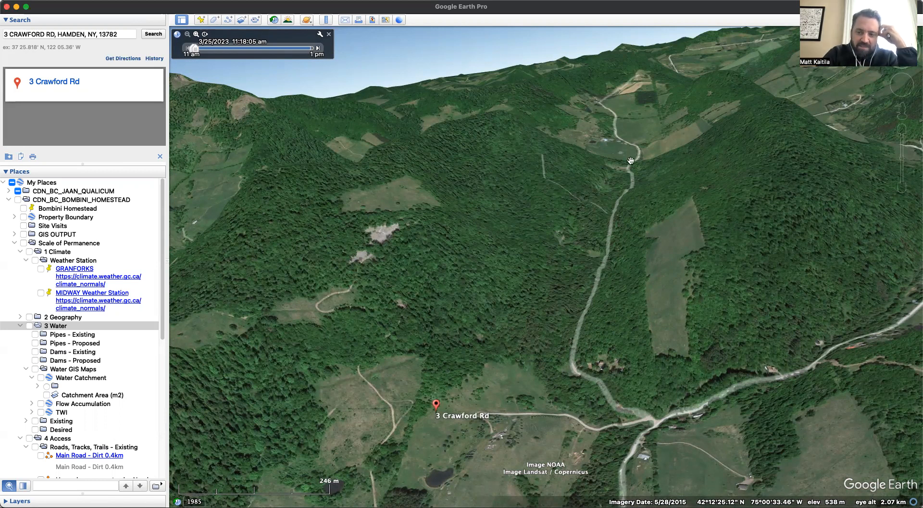
pyautogui.scroll(-3, 648, 252)
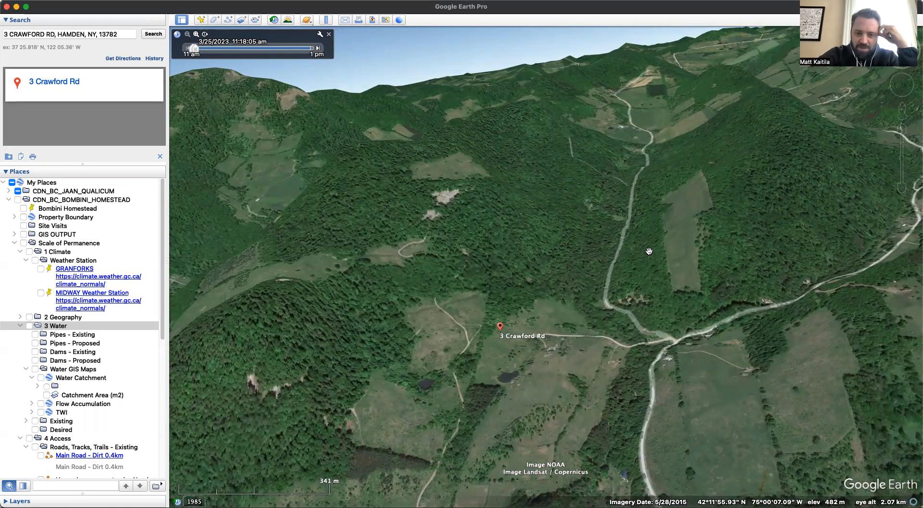
pyautogui.scroll(-3, 649, 251)
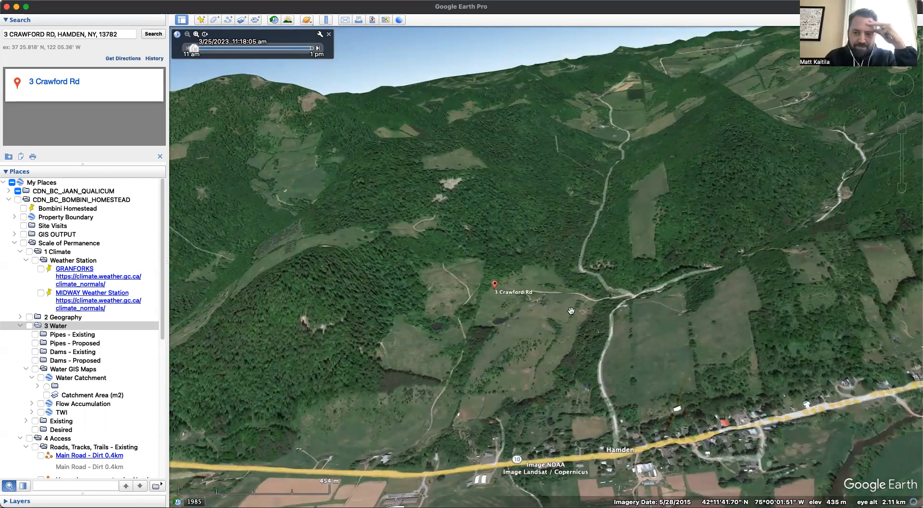
pyautogui.scroll(3, 541, 392)
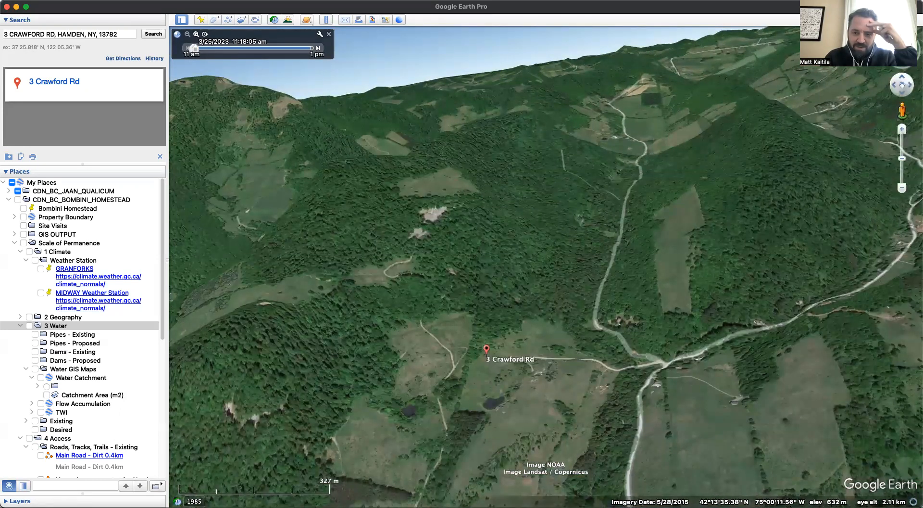
pyautogui.moveTo(558, 375); pyautogui.dragTo(647, 376, button='middle')
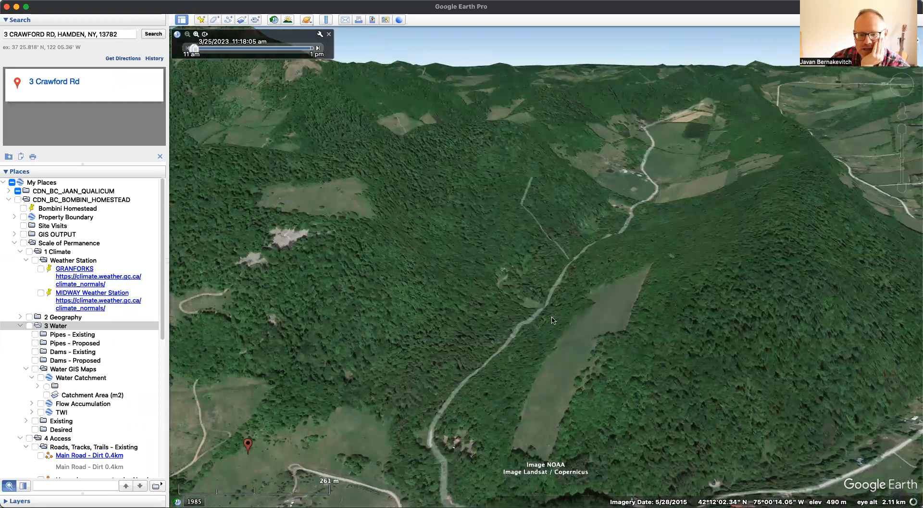
pyautogui.moveTo(348, 281); pyautogui.dragTo(449, 241)
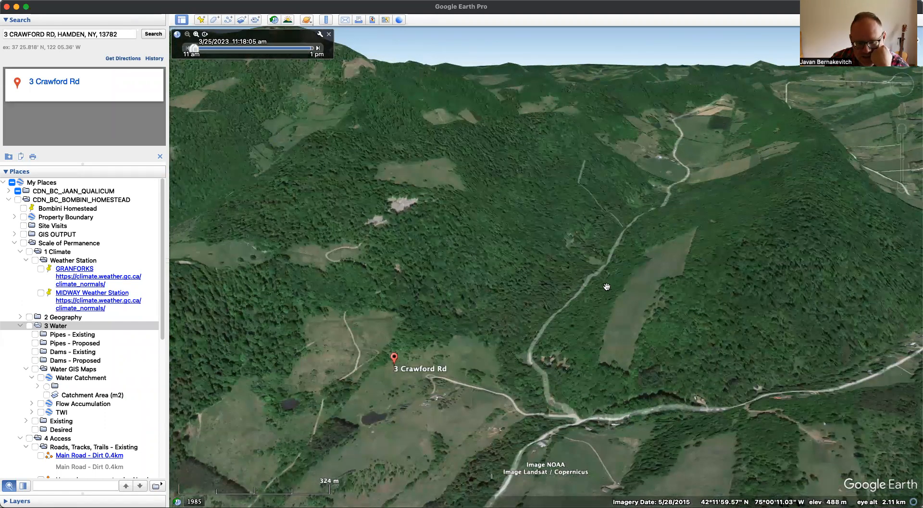
pyautogui.moveTo(434, 332); pyautogui.dragTo(443, 284)
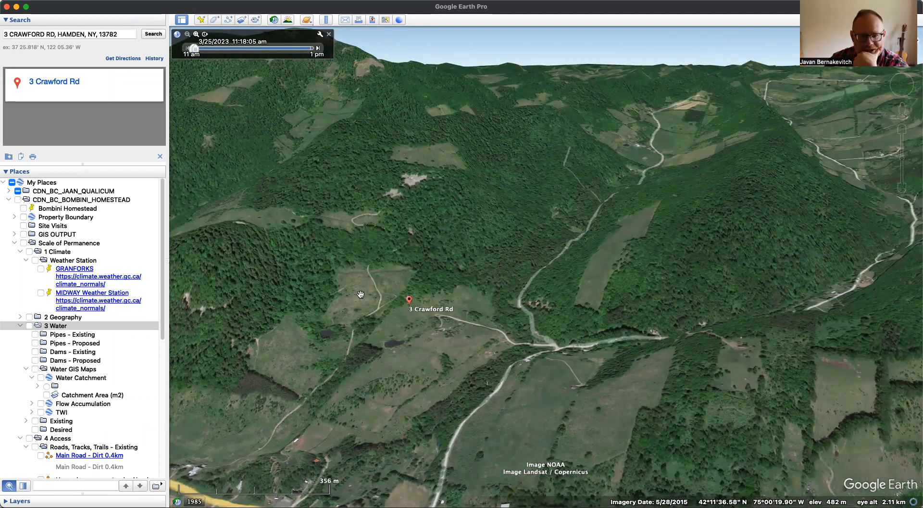
pyautogui.moveTo(361, 294); pyautogui.dragTo(374, 313)
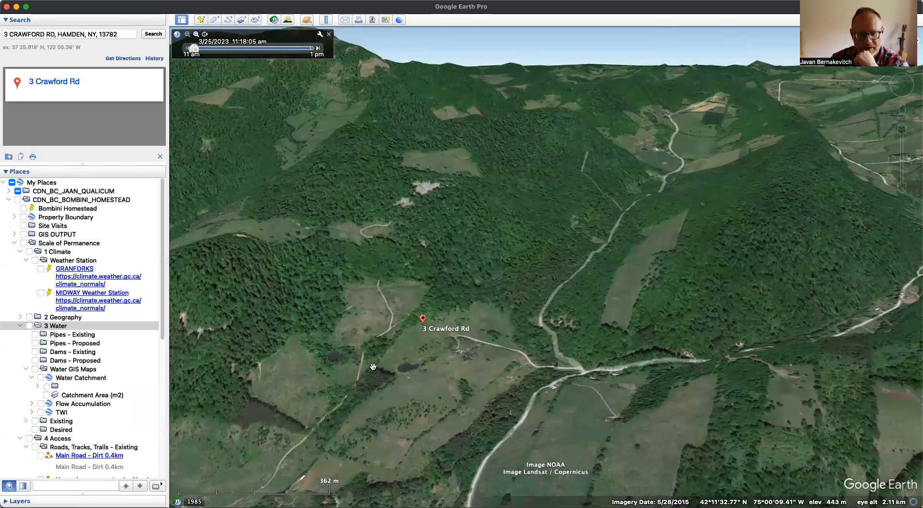
pyautogui.scroll(3, 437, 367)
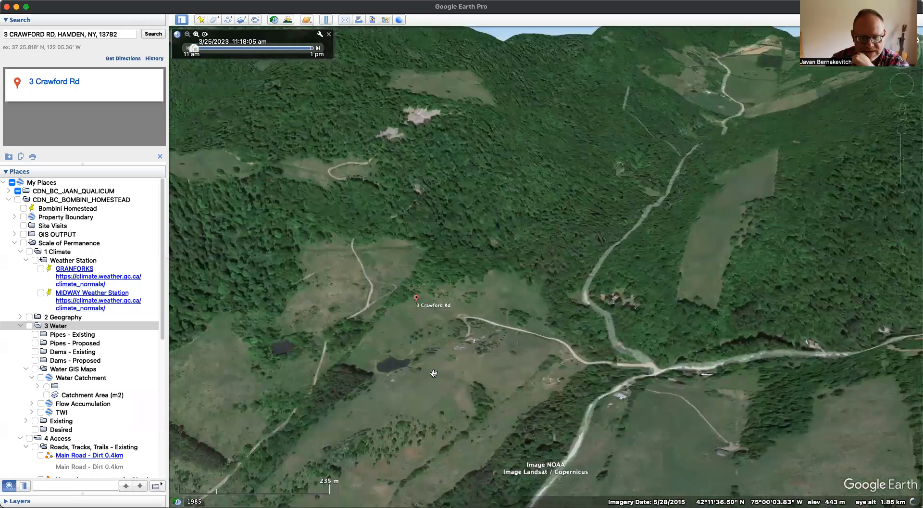
pyautogui.scroll(2, 433, 372)
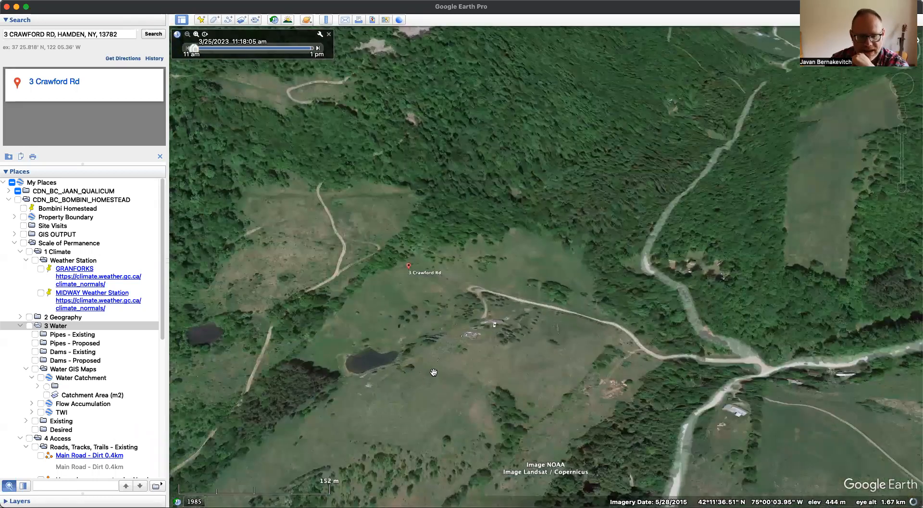
# - Examine the valley below the property in a tilted perspective, following the road past the ridges down to the yellow highway
pyautogui.scroll(-1, 433, 372)
pyautogui.scroll(-2, 561, 274)
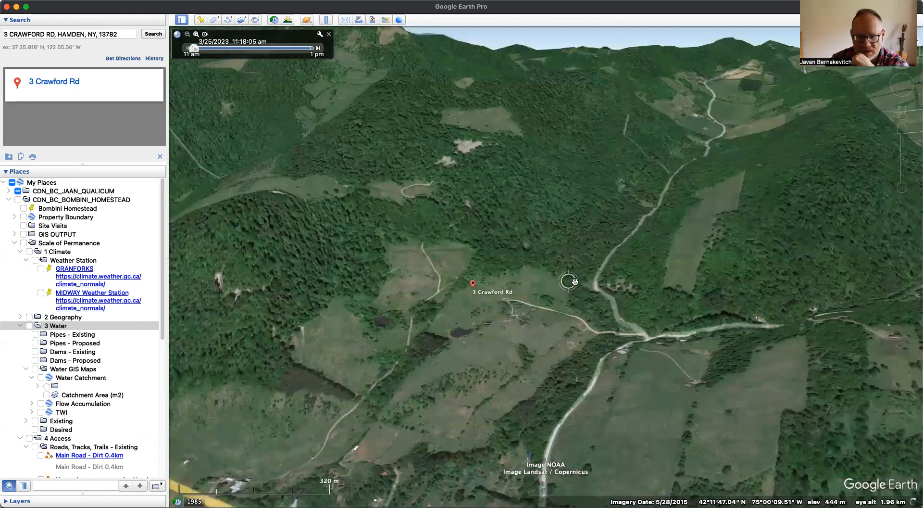
pyautogui.scroll(-3, 575, 281)
pyautogui.moveTo(588, 216); pyautogui.dragTo(518, 385)
pyautogui.moveTo(679, 155); pyautogui.dragTo(770, 237)
pyautogui.moveTo(362, 297); pyautogui.dragTo(412, 297)
pyautogui.moveTo(514, 276); pyautogui.dragTo(586, 235)
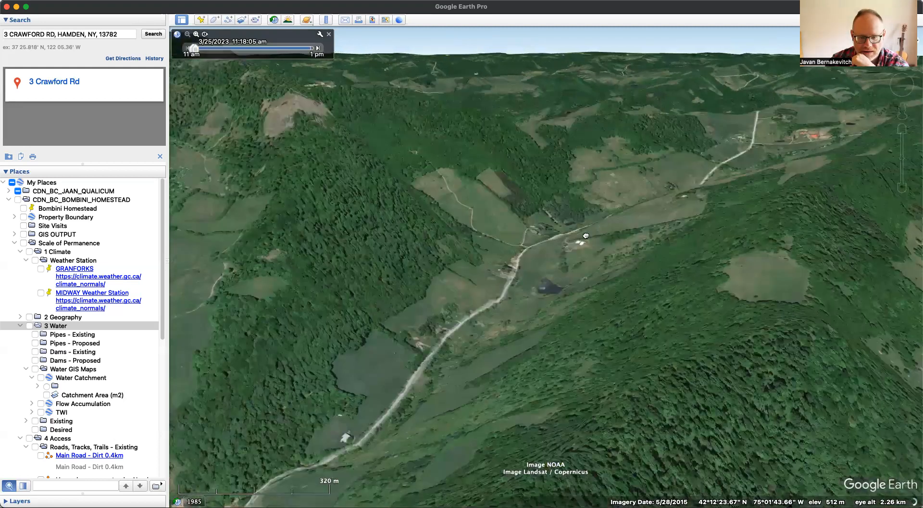
pyautogui.moveTo(495, 290); pyautogui.dragTo(637, 219)
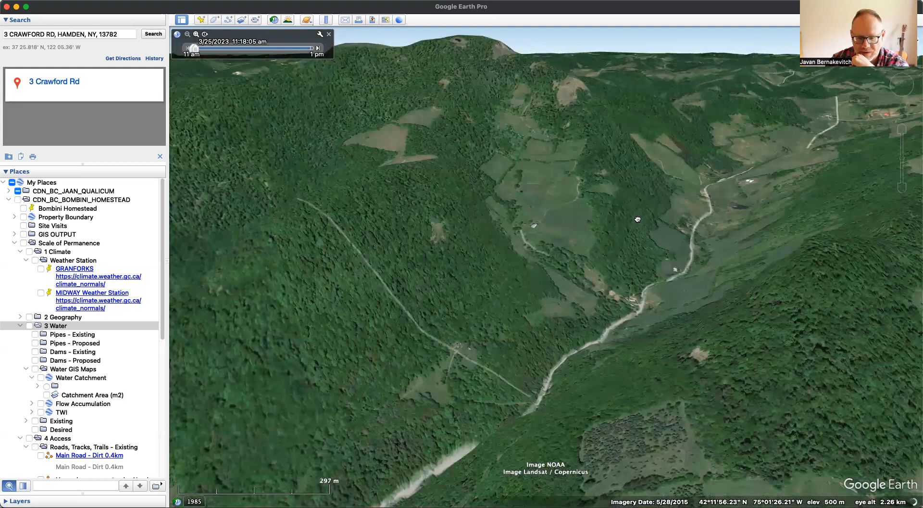
pyautogui.moveTo(495, 305); pyautogui.dragTo(637, 234)
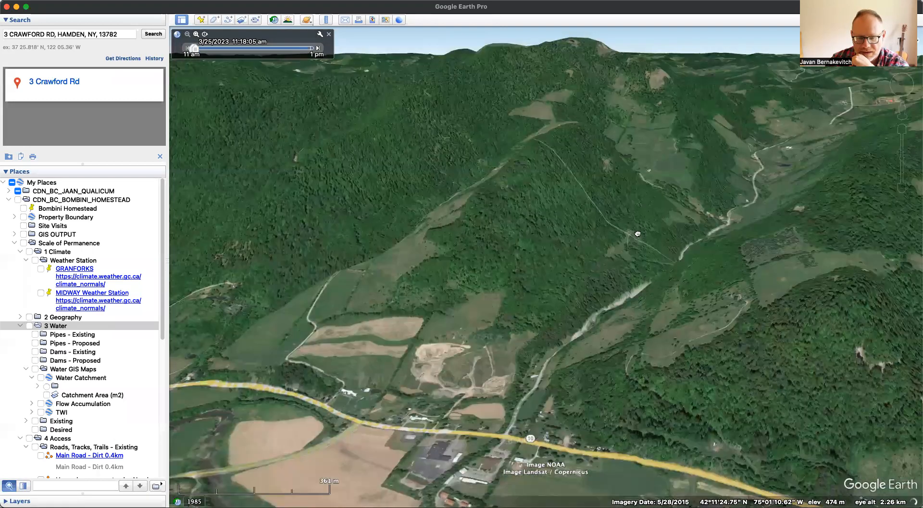
# - Return to the address marker and examine the fields, ponds and forested slope around the property at closer range
pyautogui.moveTo(813, 272); pyautogui.dragTo(442, 345)
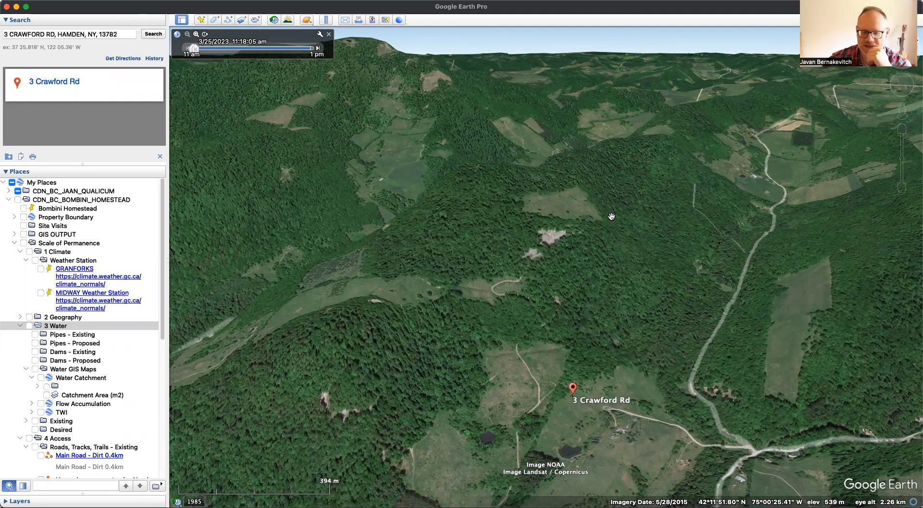
pyautogui.moveTo(598, 407); pyautogui.dragTo(585, 368)
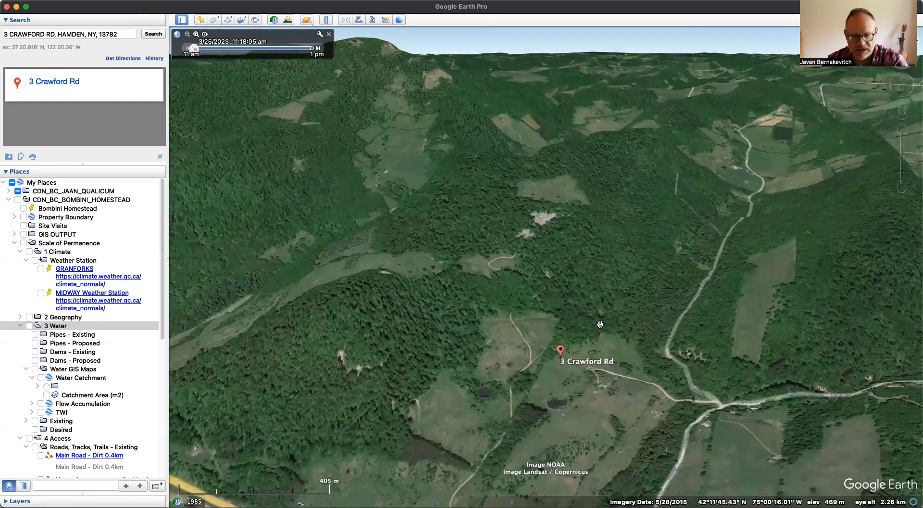
pyautogui.moveTo(588, 333); pyautogui.dragTo(547, 407)
pyautogui.scroll(3, 547, 406)
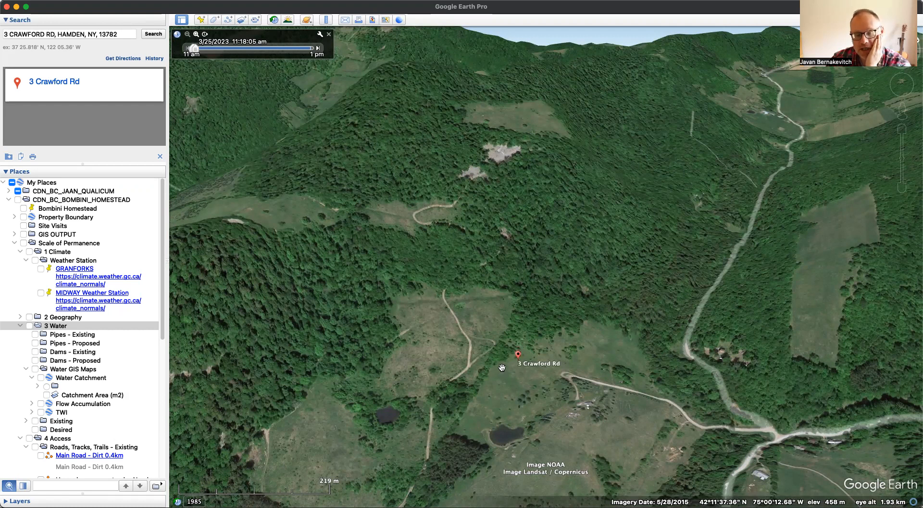
# - Capture a screenshot of the property plan that shows its dashed boundary
pyautogui.click(231, 262)
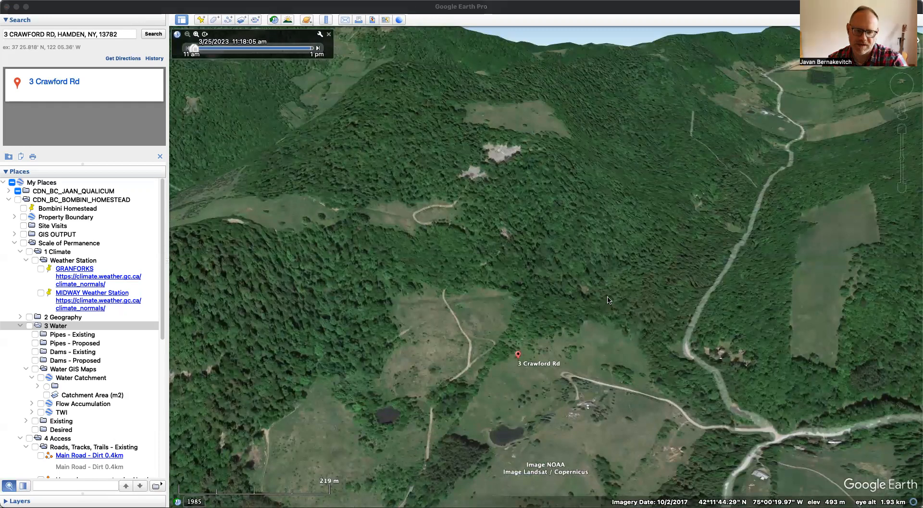
pyautogui.press('super+shift+4')
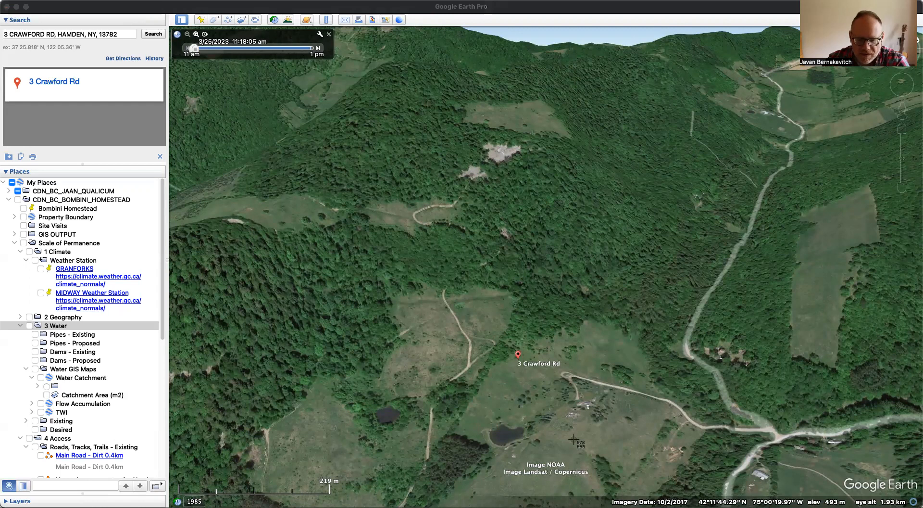
pyautogui.press('Escape')
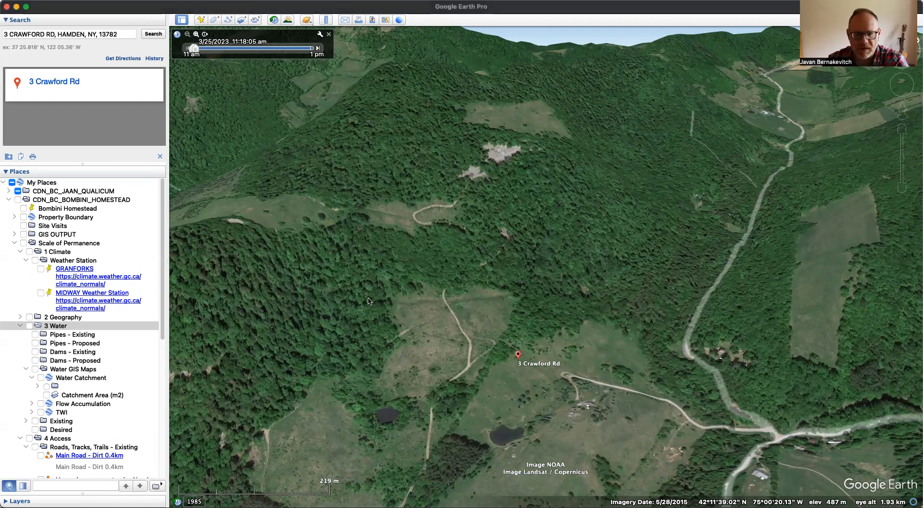
# - Add a folder inside CDN_BC_BOMBINI_HOMESTEAD, named with the prefix USA_NY_ and the client's first name
pyautogui.click(18, 326)
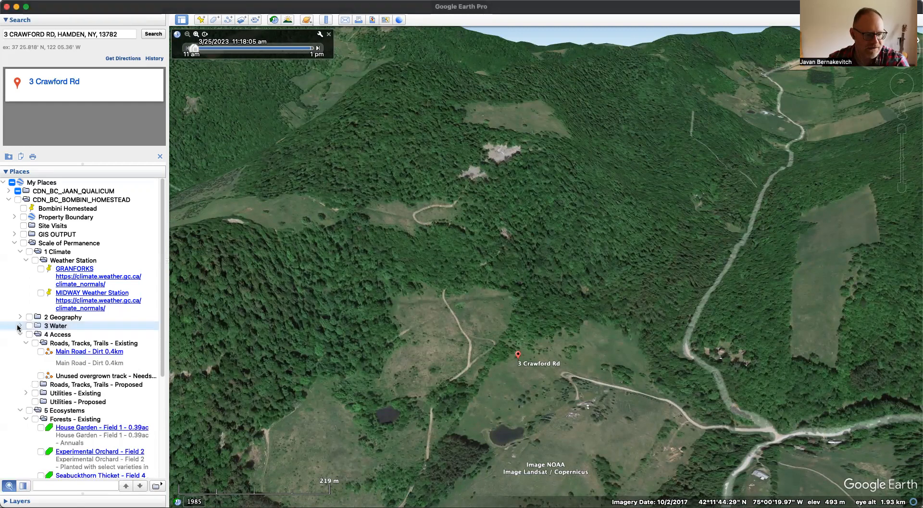
pyautogui.click(8, 199)
pyautogui.click(51, 200)
pyautogui.rightClick(50, 201)
pyautogui.moveTo(73, 207)
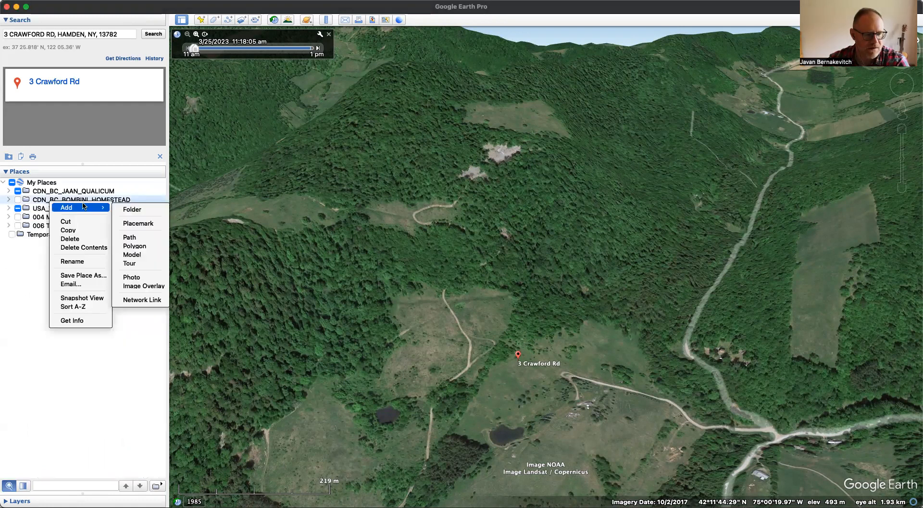
pyautogui.click(140, 209)
pyautogui.write('cd')
pyautogui.press('BackSpace')
pyautogui.press('BackSpace')
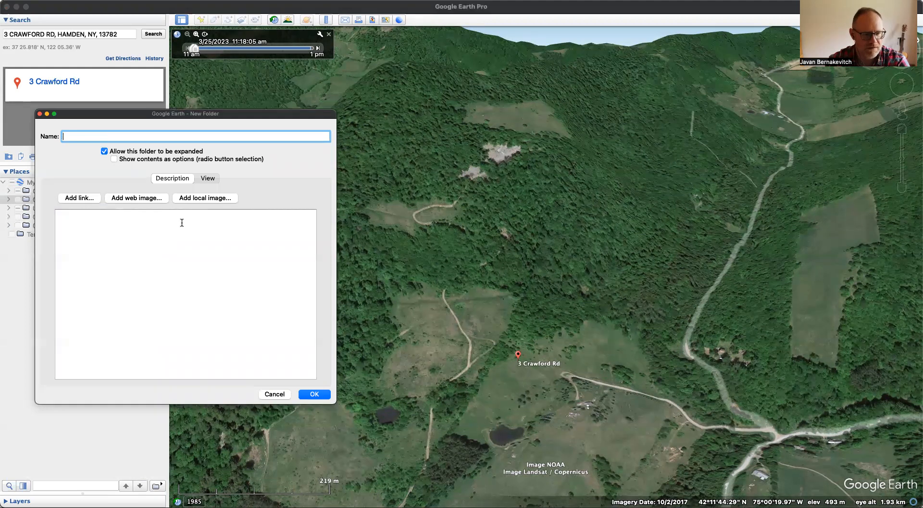
pyautogui.write('USA_NU')
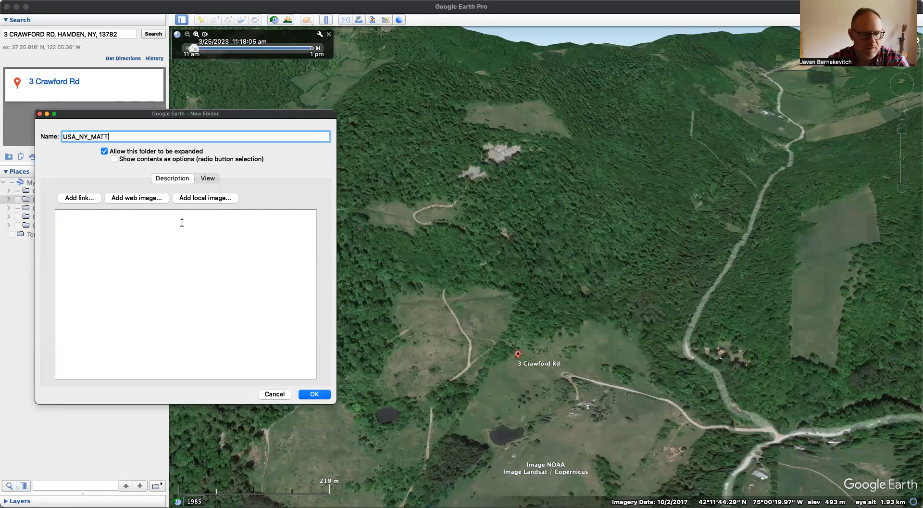
pyautogui.press('Return')
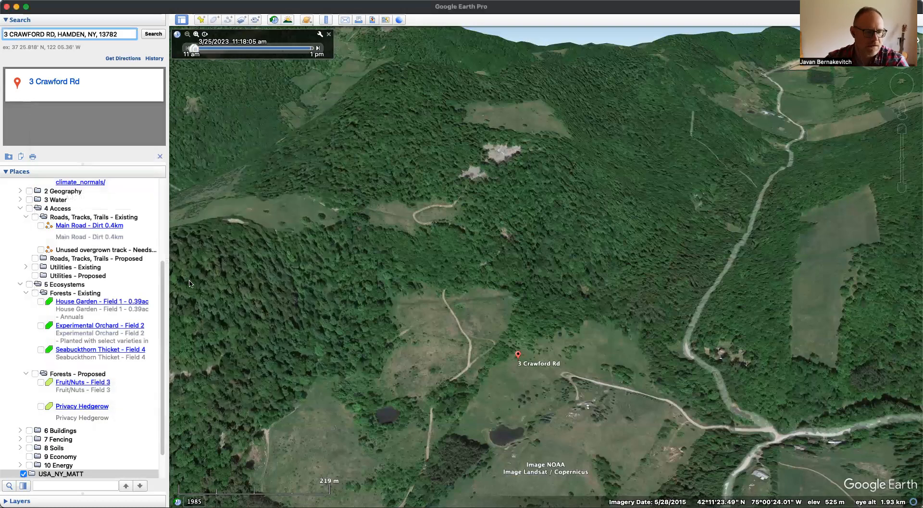
# - Find the new client folder by searching the saved places for the client's first name, and move it to the top of My Places
pyautogui.scroll(5, 62, 240)
pyautogui.click(10, 199)
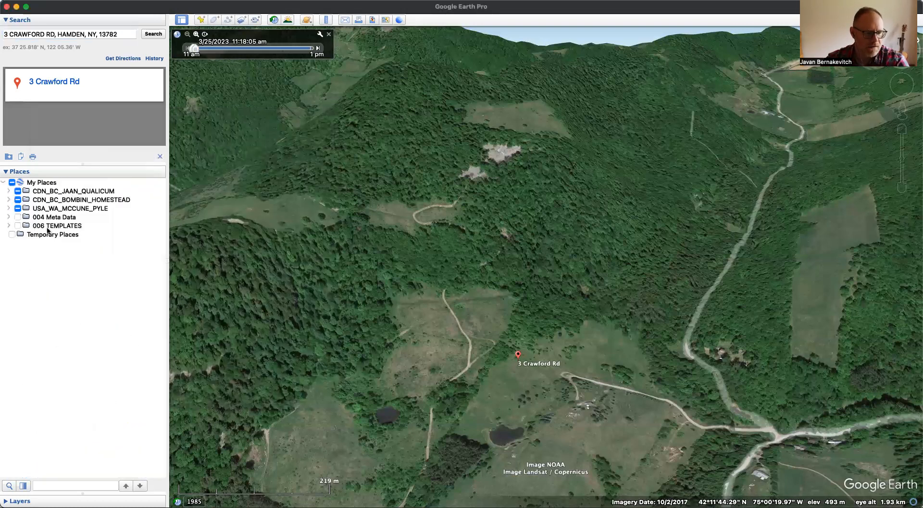
pyautogui.click(8, 209)
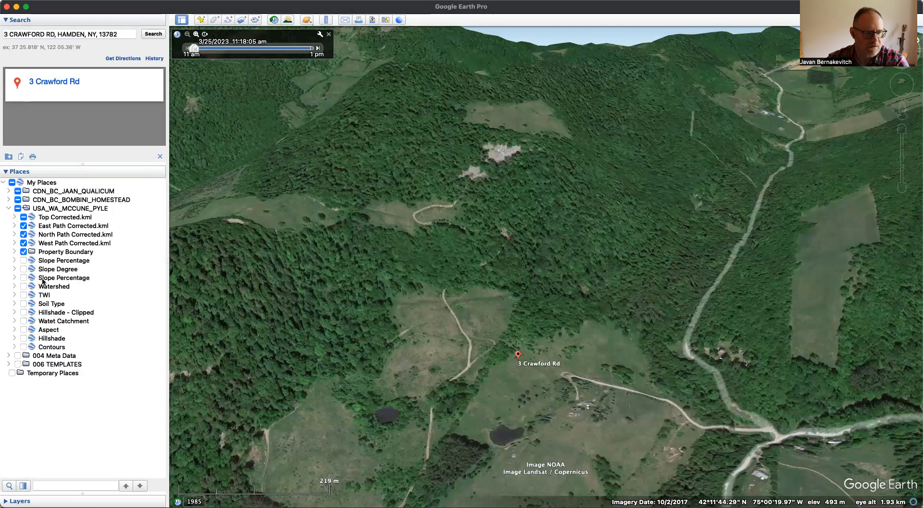
pyautogui.click(55, 485)
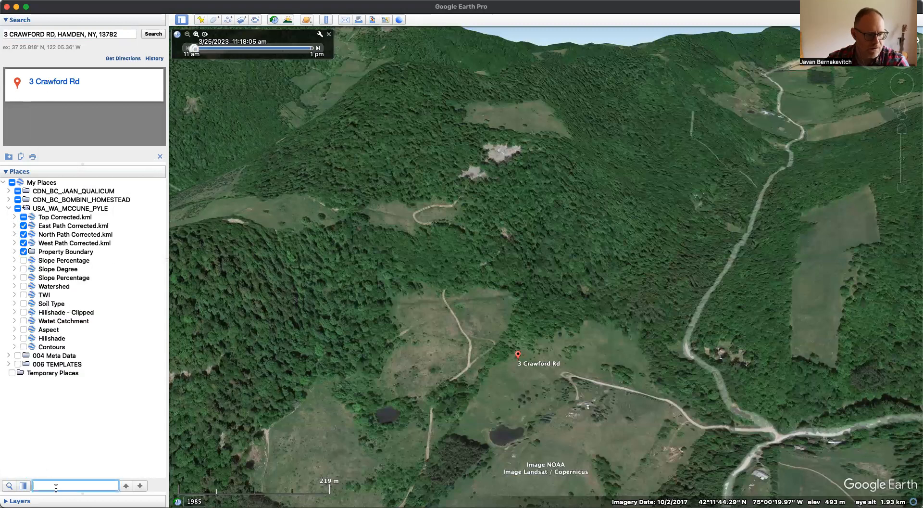
pyautogui.write('matt')
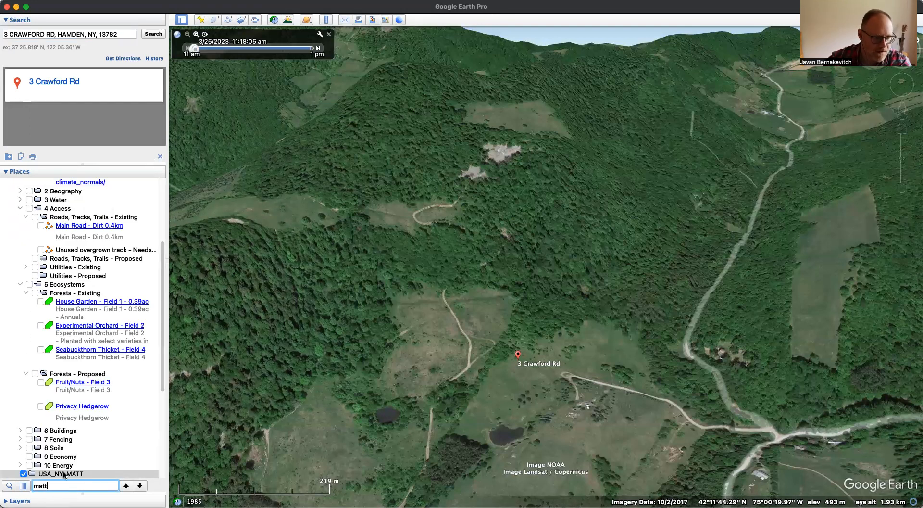
pyautogui.moveTo(64, 474); pyautogui.dragTo(56, 190)
pyautogui.scroll(5, 72, 399)
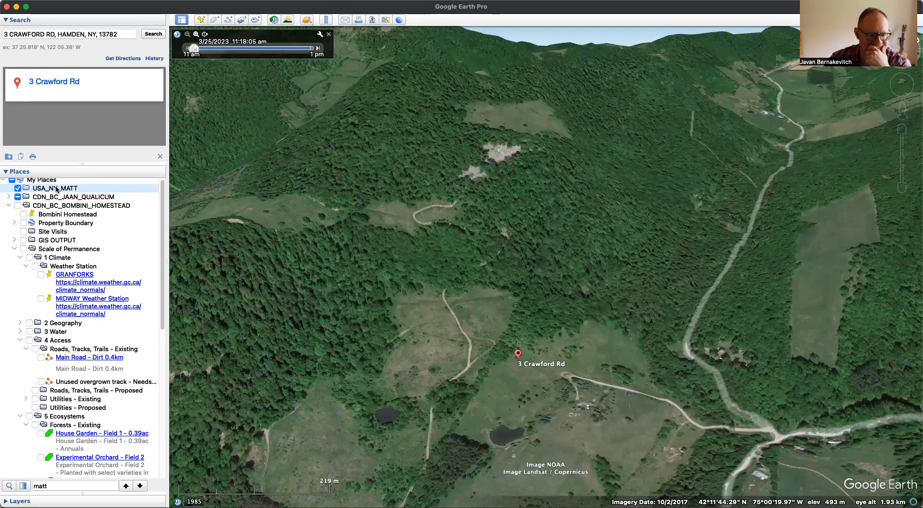
# - Look straight down on the property and add a photo overlay of "Screen Shot 2023-04-24 at 12.19.55 PM.png" to the client folder
pyautogui.press('r')
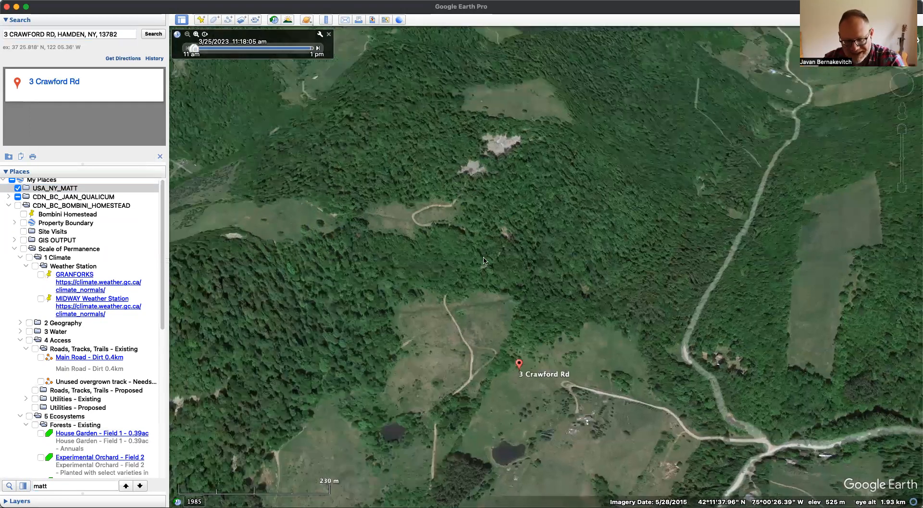
pyautogui.moveTo(555, 317); pyautogui.dragTo(562, 235)
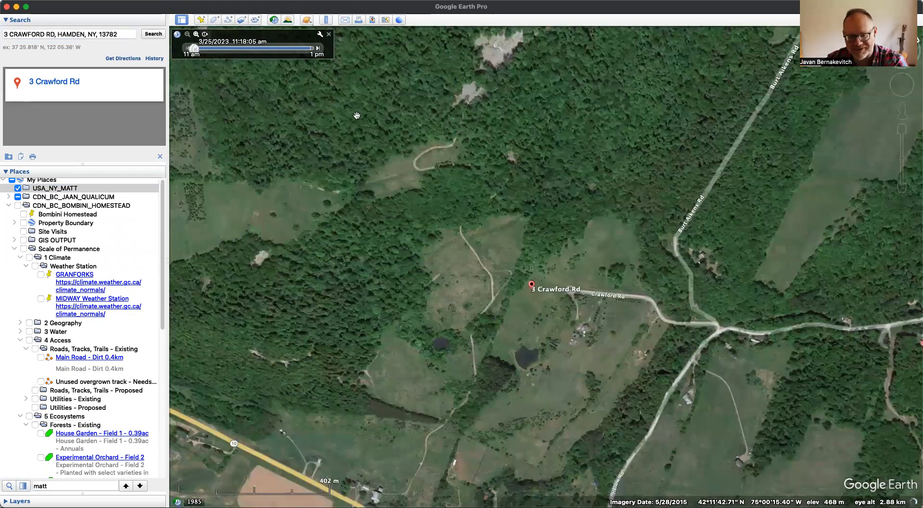
pyautogui.rightClick(52, 188)
pyautogui.moveTo(84, 193)
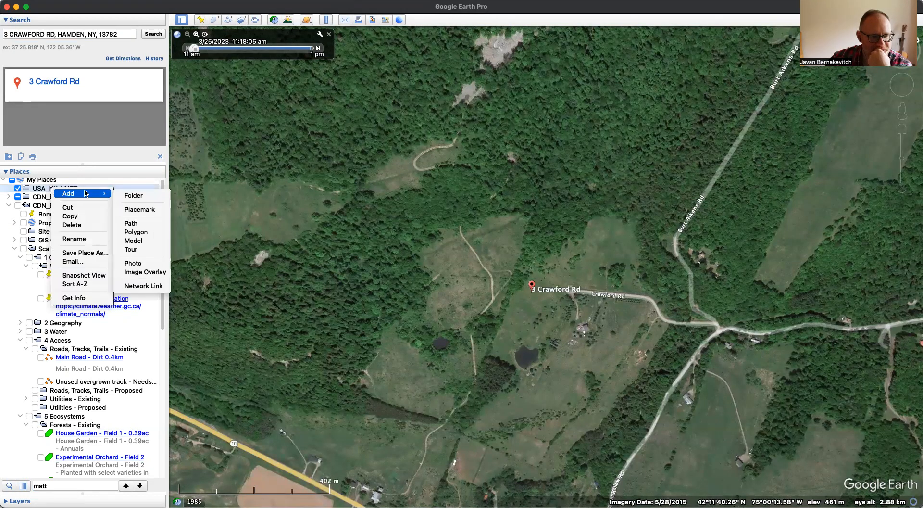
pyautogui.click(148, 263)
pyautogui.click(308, 155)
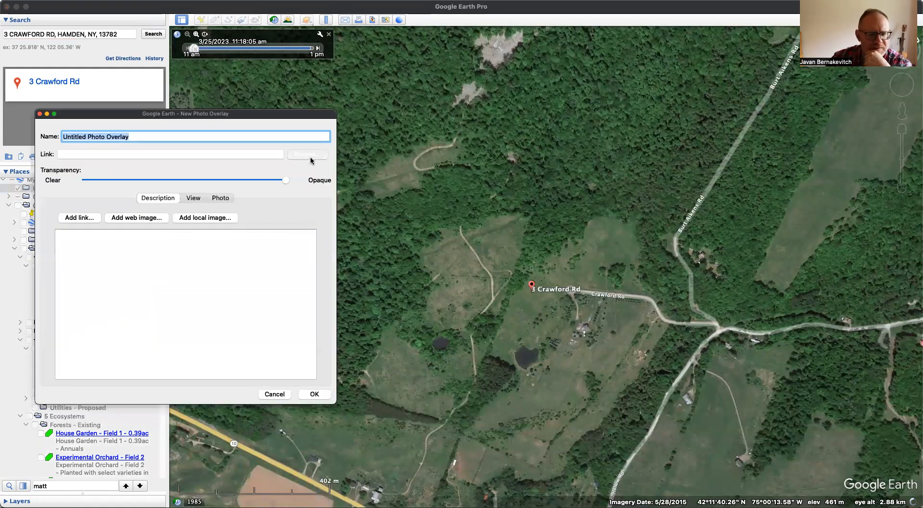
pyautogui.scroll(-5, 339, 249)
pyautogui.scroll(-8, 339, 249)
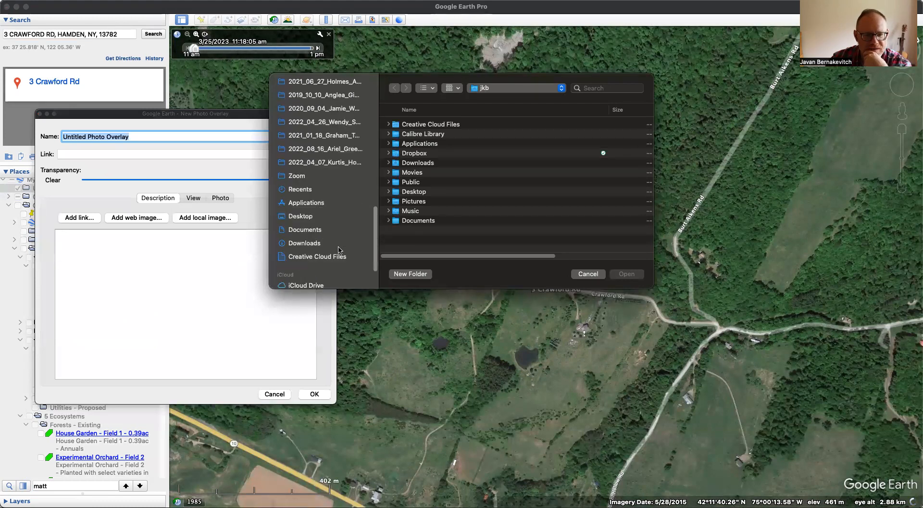
pyautogui.click(317, 217)
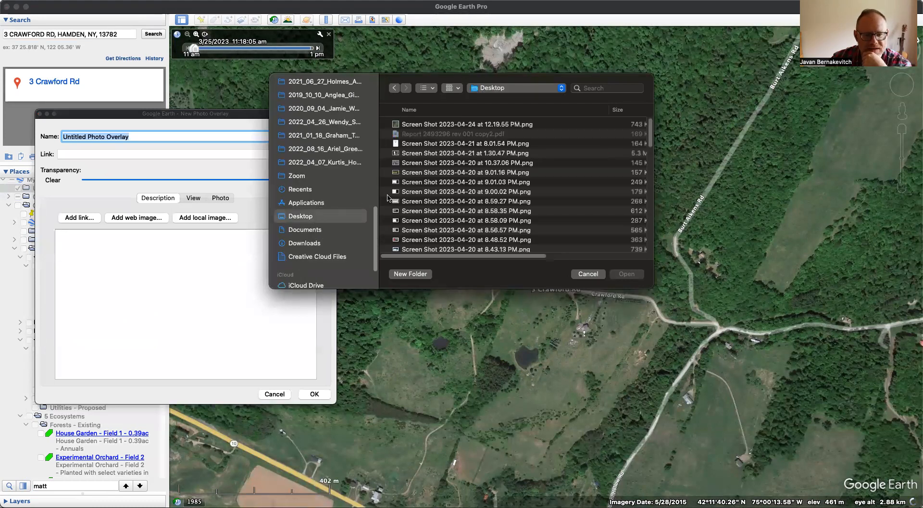
pyautogui.doubleClick(436, 126)
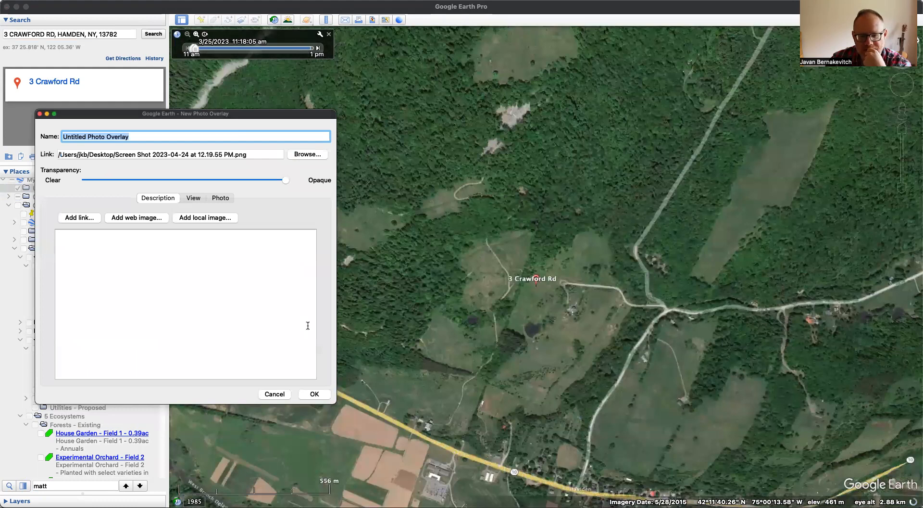
pyautogui.click(310, 395)
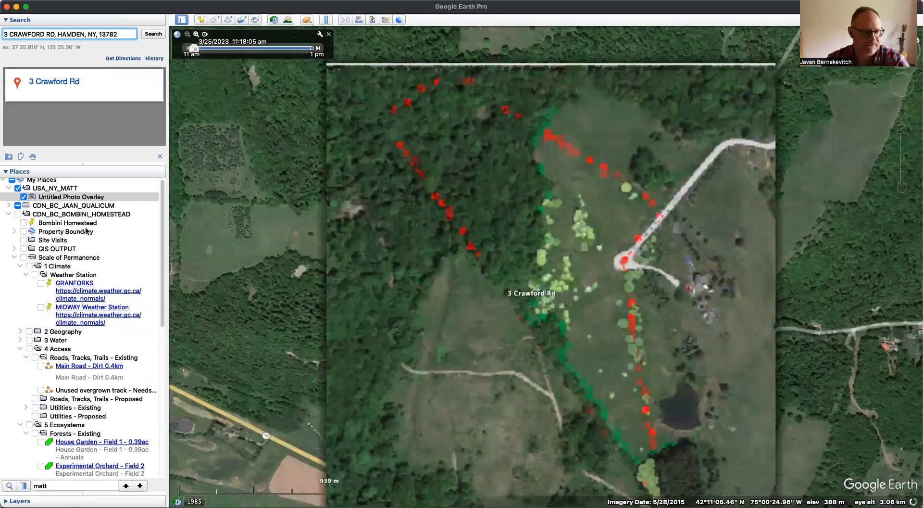
# - Review the photo overlay's placement, description and view settings without changing them
pyautogui.press('super+i')
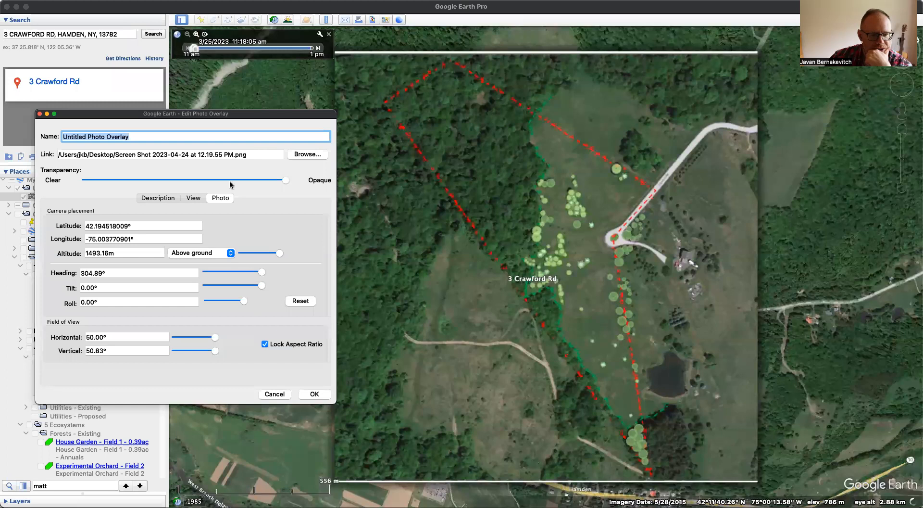
pyautogui.click(160, 199)
pyautogui.click(191, 200)
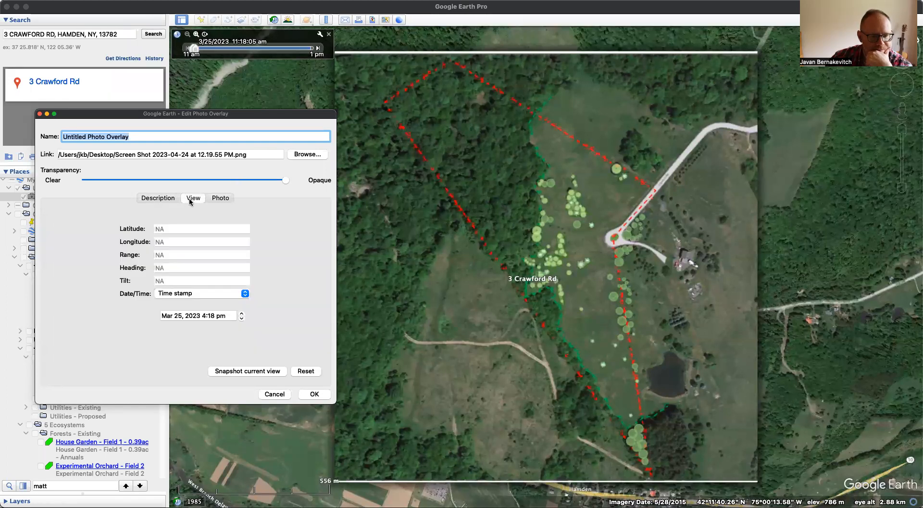
pyautogui.click(274, 394)
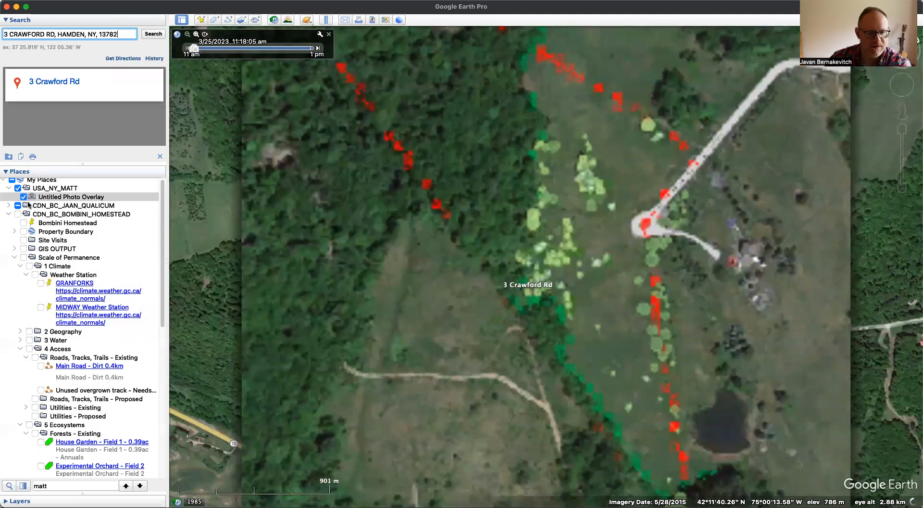
# - Add a second photo overlay of "Screen Shot 2023-04-24 at 12.19.55 PM.png" to the client folder
pyautogui.click(55, 186)
pyautogui.rightClick(57, 187)
pyautogui.moveTo(72, 192)
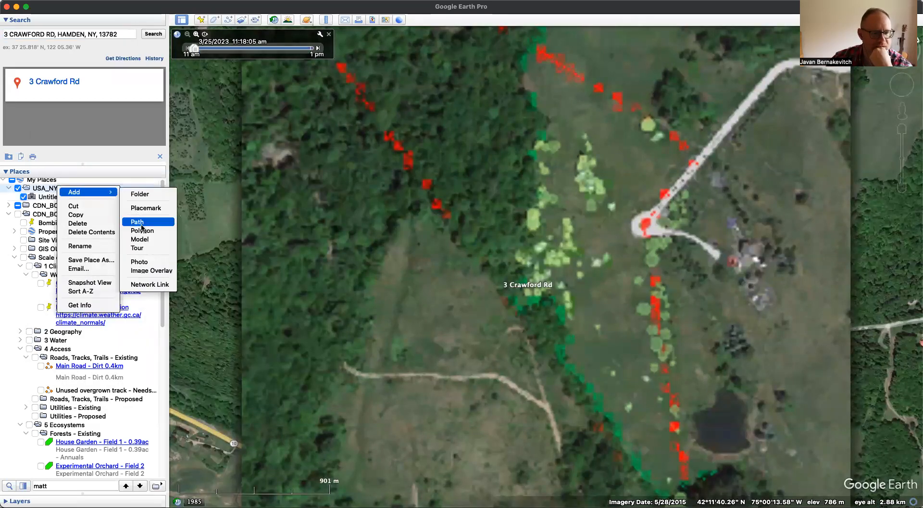
pyautogui.click(152, 270)
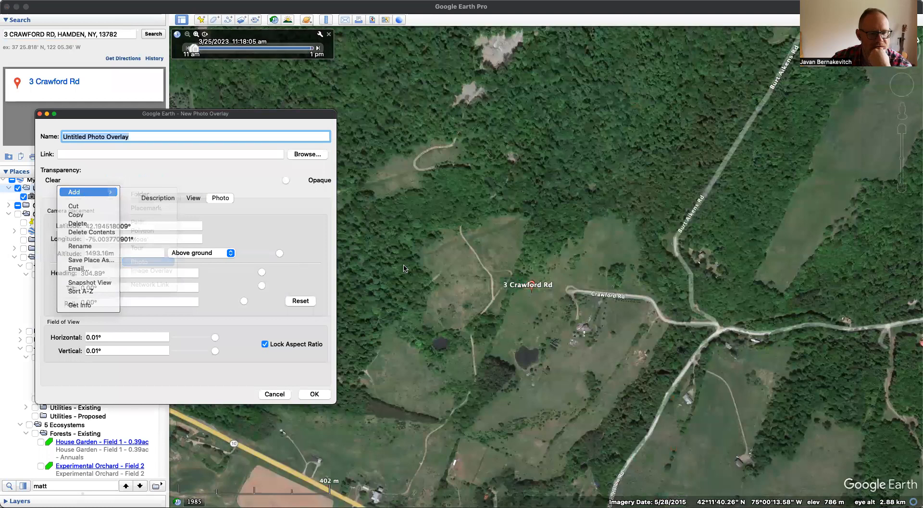
pyautogui.click(301, 154)
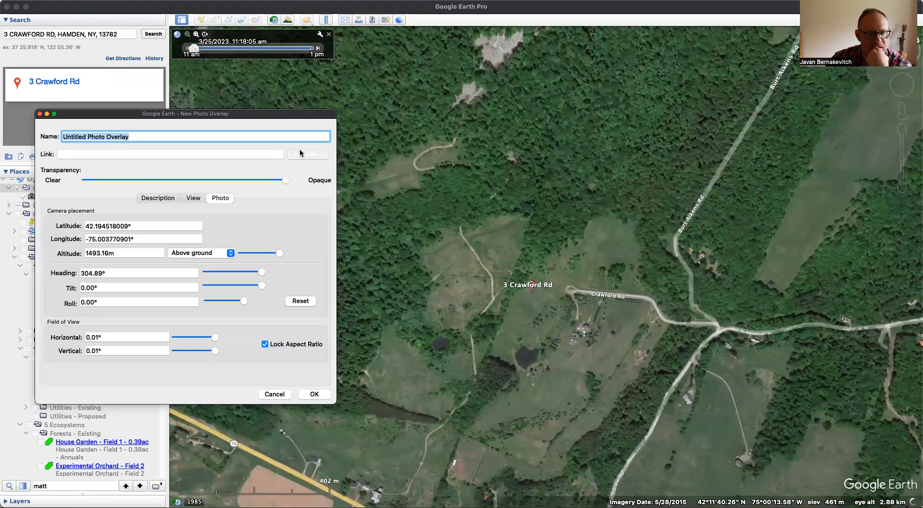
pyautogui.doubleClick(431, 124)
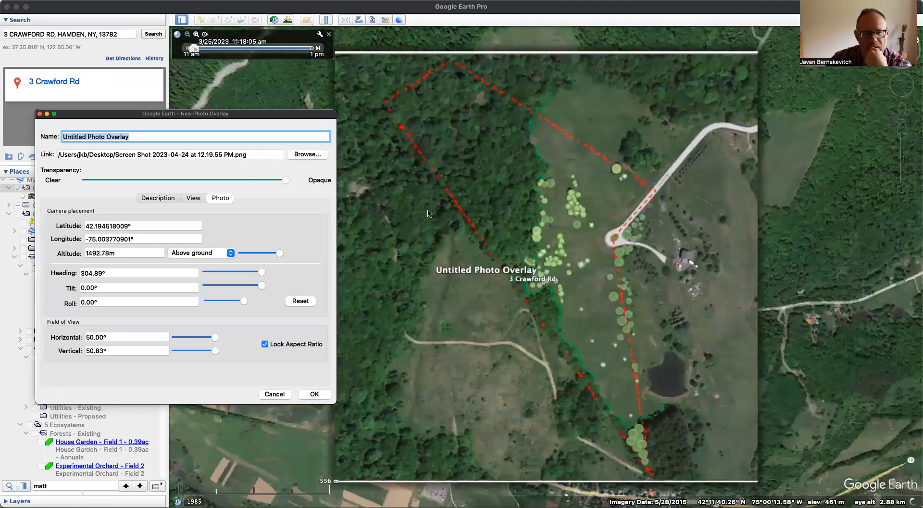
# - Bring the second photo overlay's camera closer to the ground, to an altitude of about 109 m, and save the overlay
pyautogui.scroll(5, 530, 370)
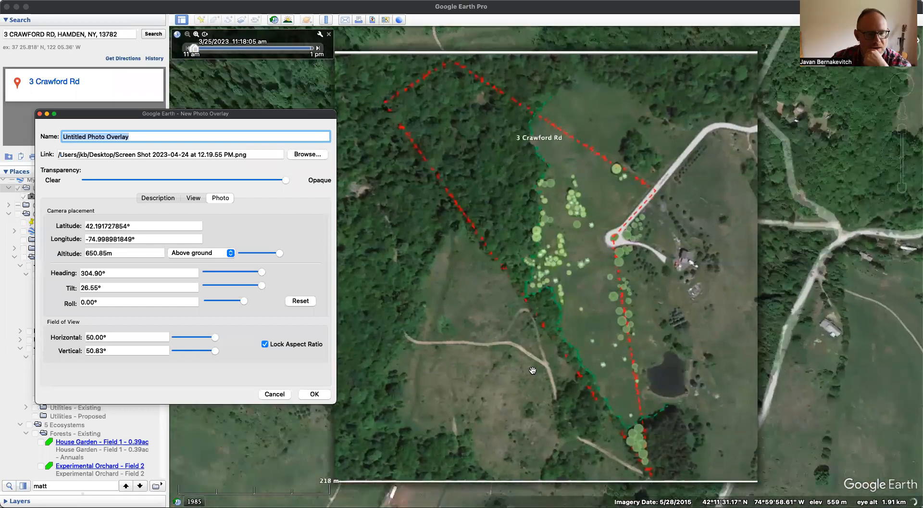
pyautogui.click(205, 257)
pyautogui.click(212, 267)
pyautogui.moveTo(275, 256); pyautogui.dragTo(226, 254)
pyautogui.click(226, 254)
pyautogui.click(148, 309)
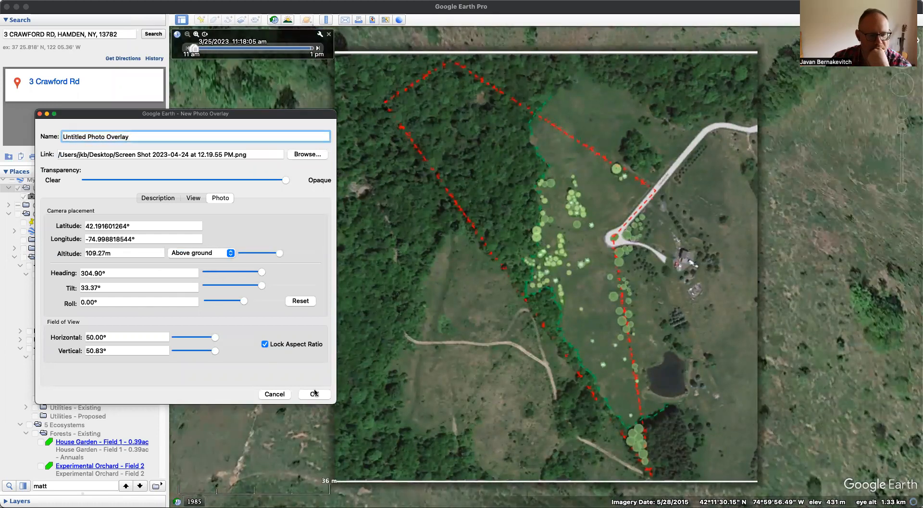
pyautogui.click(314, 394)
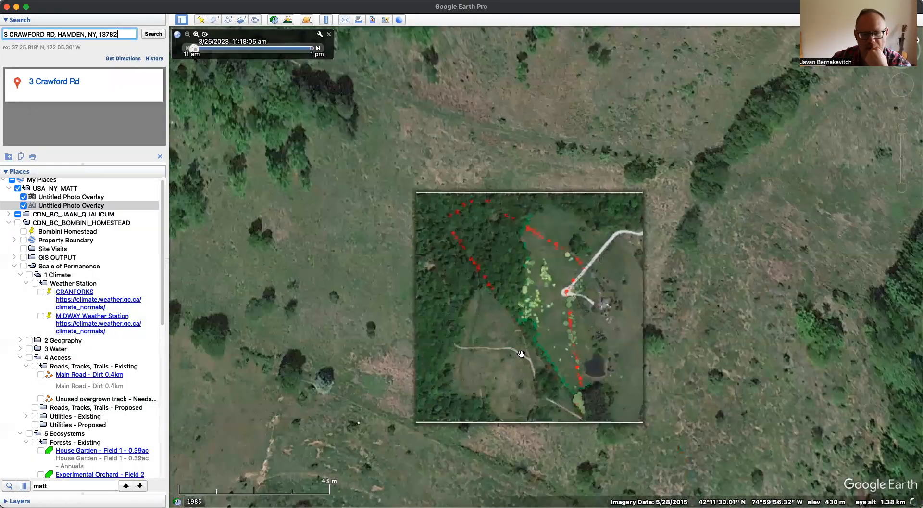
# - Look straight down on the property and add an image overlay of "Screen Shot 2023-04-24 at 12.19.55 PM.png" to the client folder
pyautogui.scroll(-5, 653, 302)
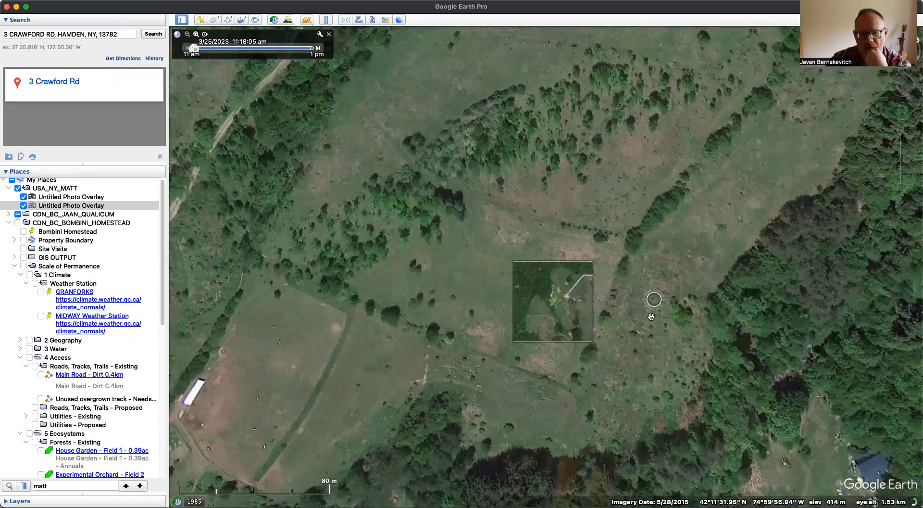
pyautogui.scroll(-5, 651, 316)
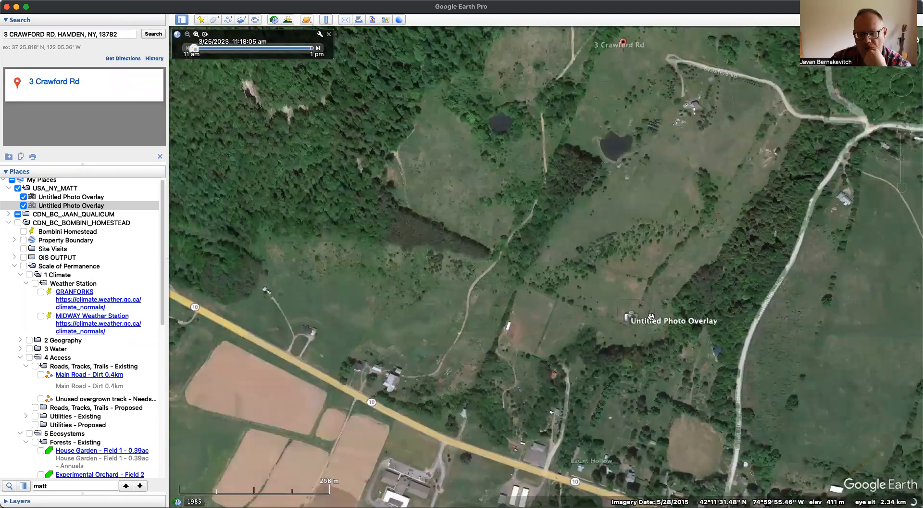
pyautogui.scroll(3, 650, 316)
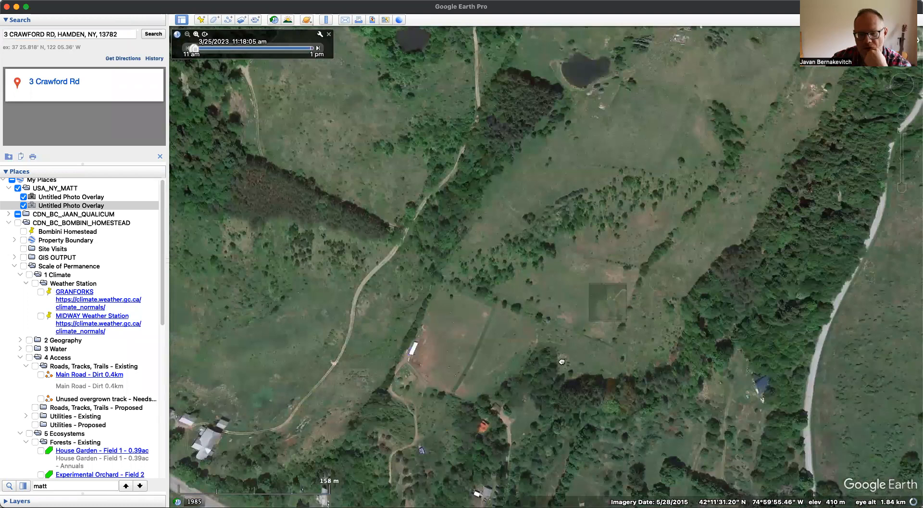
pyautogui.moveTo(562, 361); pyautogui.dragTo(563, 389)
pyautogui.press('r')
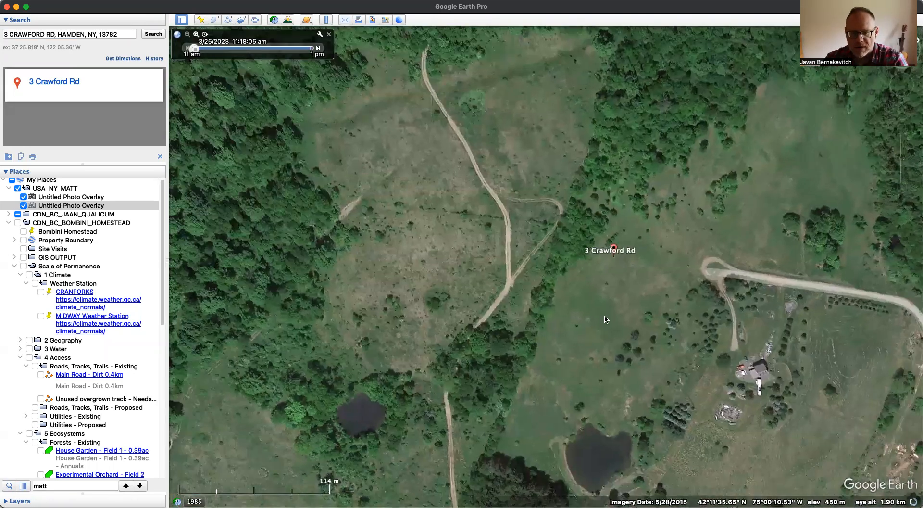
pyautogui.rightClick(69, 191)
pyautogui.moveTo(100, 198)
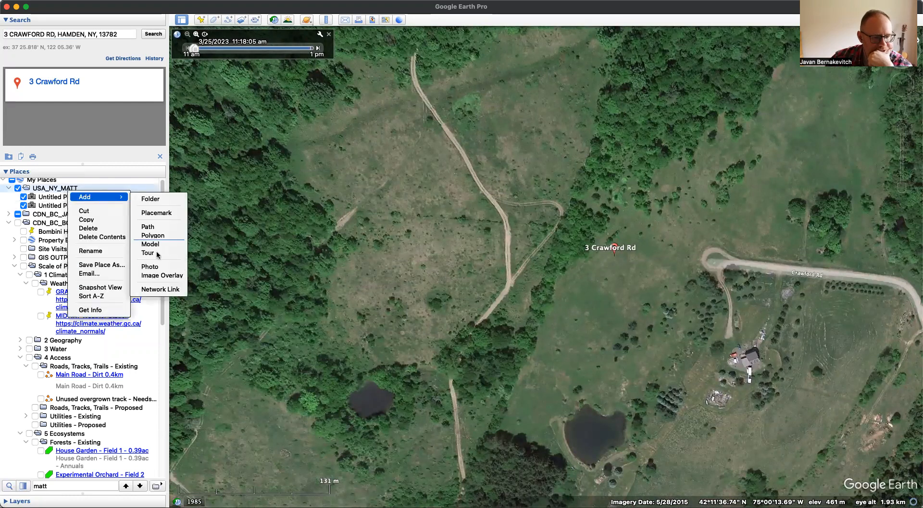
pyautogui.click(161, 275)
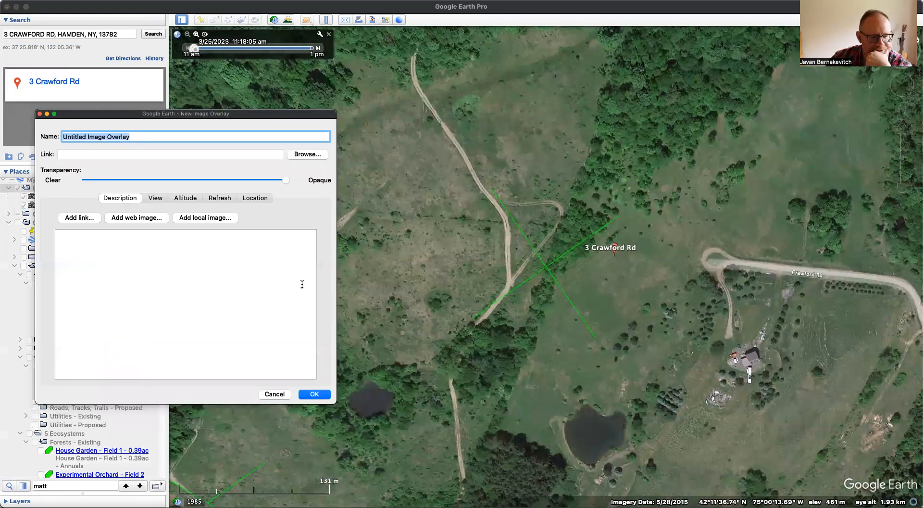
pyautogui.click(298, 155)
pyautogui.doubleClick(446, 124)
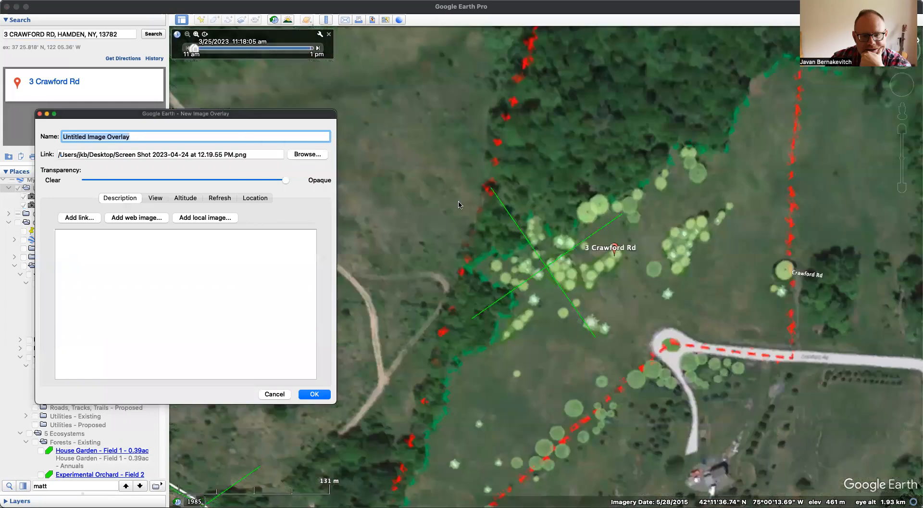
pyautogui.scroll(-3, 632, 374)
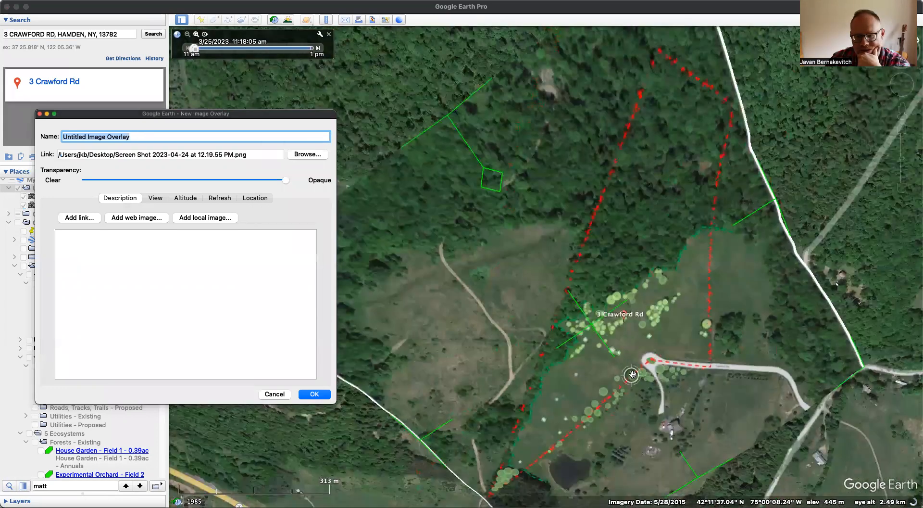
pyautogui.scroll(2, 633, 374)
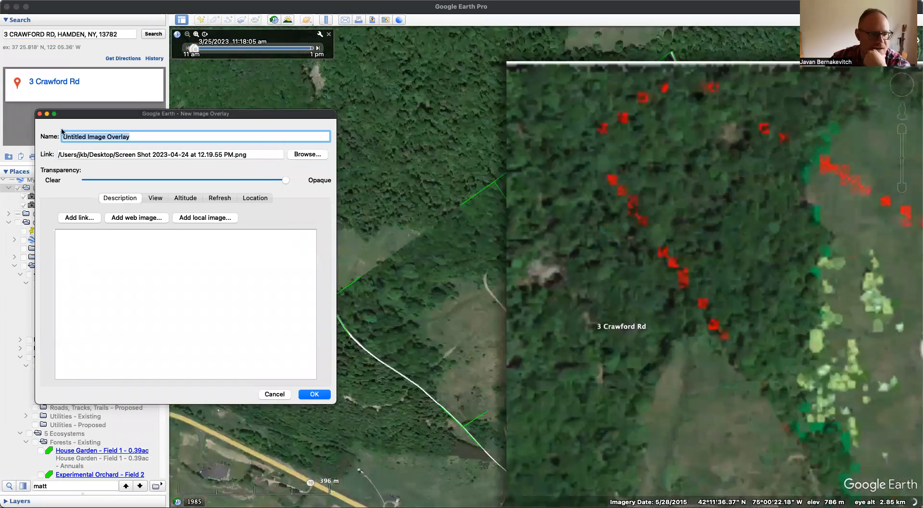
pyautogui.click(306, 394)
# - Hide both photo overlays in the client folder, leaving only the image overlay displayed
pyautogui.click(23, 197)
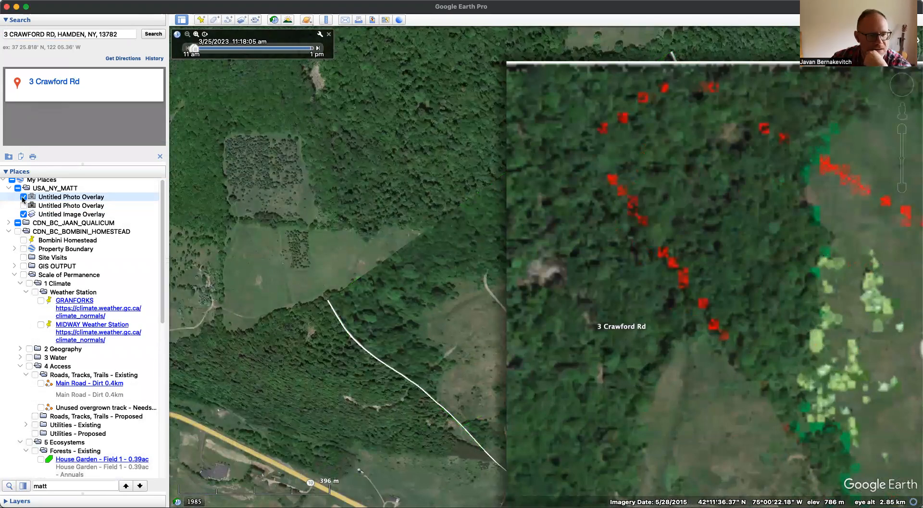
pyautogui.click(22, 197)
pyautogui.moveTo(482, 287); pyautogui.dragTo(440, 242)
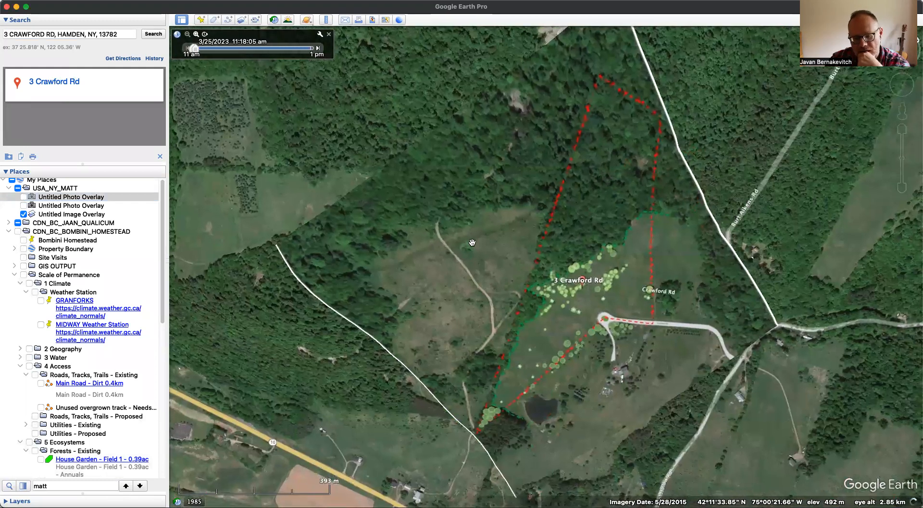
# - Reopen the image overlay's properties and make the plan image about half transparent
pyautogui.click(100, 214)
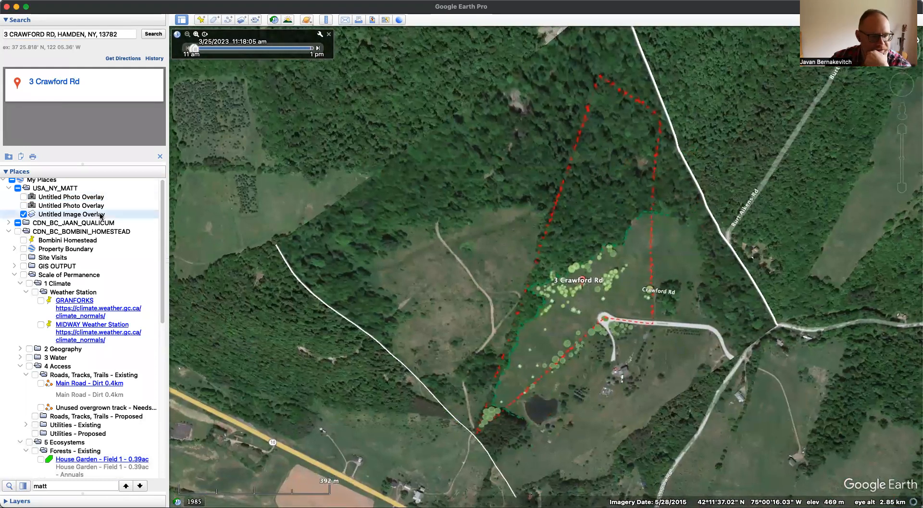
pyautogui.press('super+i')
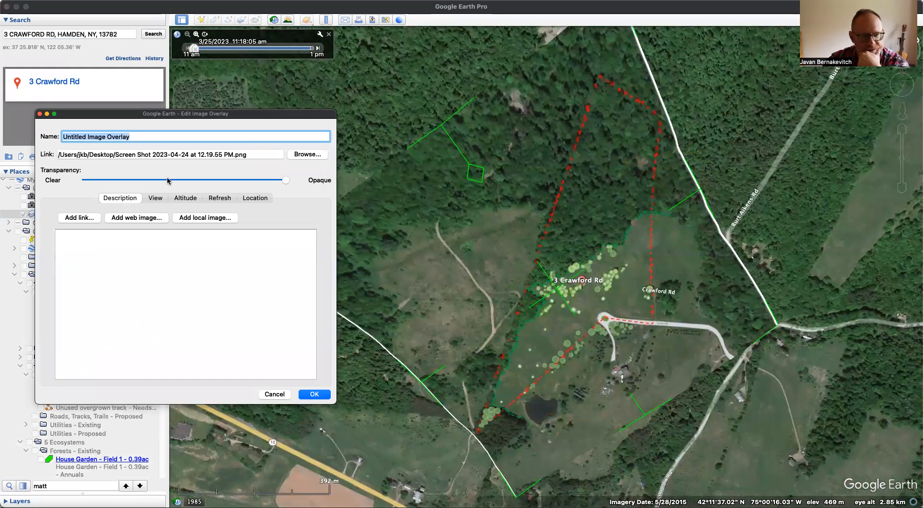
pyautogui.moveTo(168, 180); pyautogui.dragTo(170, 181)
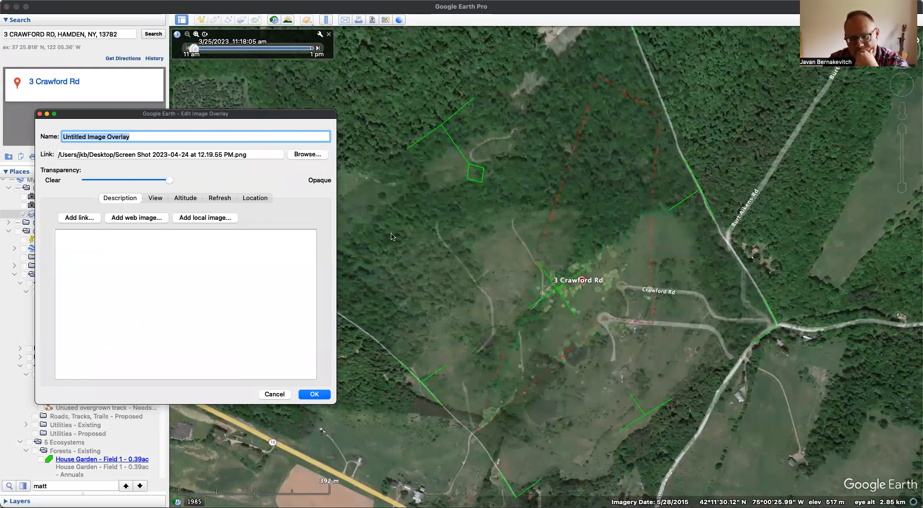
# - Move and scale the plan image until its roads, cul-de-sac and pond line up with the satellite imagery
pyautogui.moveTo(550, 290); pyautogui.dragTo(572, 258)
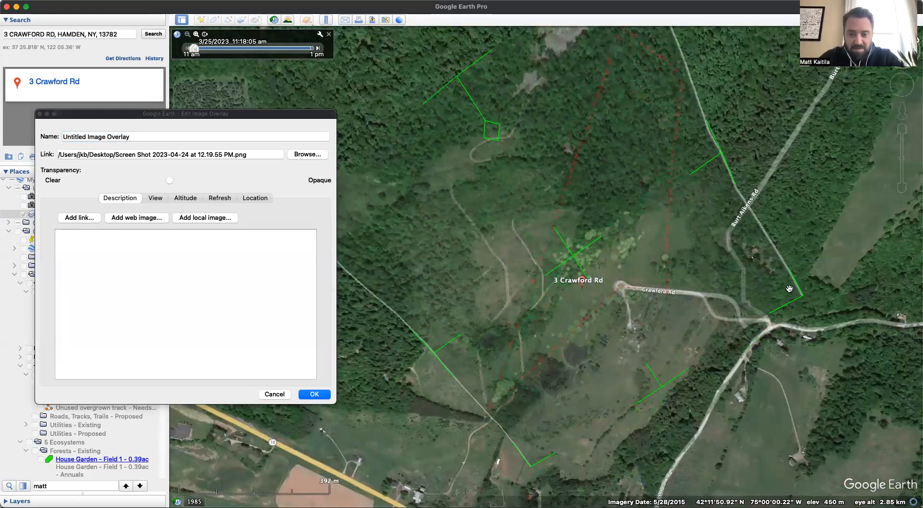
pyautogui.keyDown('shift'); pyautogui.moveTo(801, 296); pyautogui.dragTo(719, 281); pyautogui.keyUp('shift')
pyautogui.moveTo(573, 255); pyautogui.dragTo(591, 269)
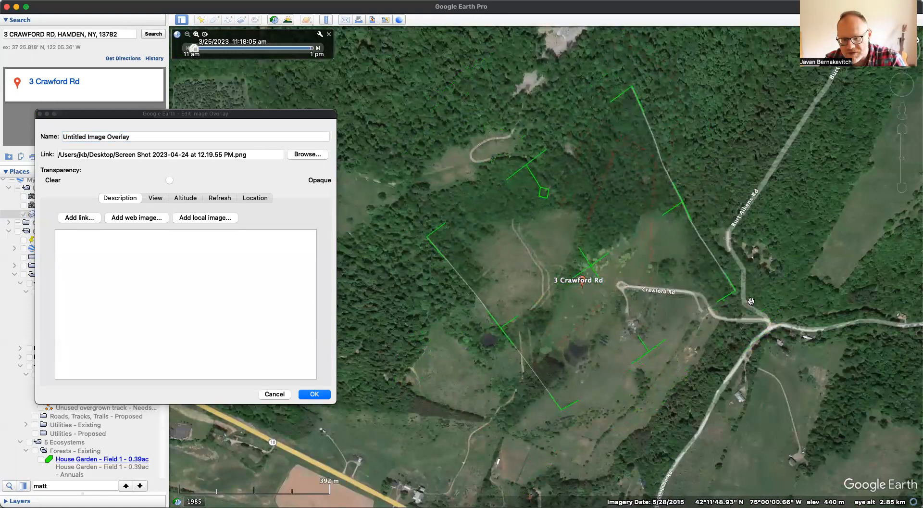
pyautogui.keyDown('shift'); pyautogui.moveTo(731, 294); pyautogui.dragTo(744, 299); pyautogui.keyUp('shift')
pyautogui.moveTo(593, 273); pyautogui.dragTo(591, 271)
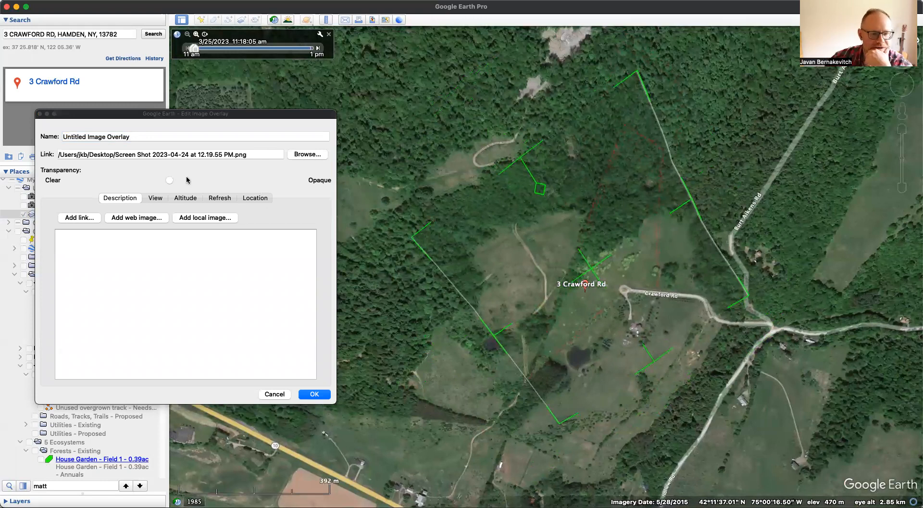
# - Make the aligned plan image almost fully opaque and save the image overlay
pyautogui.click(172, 181)
pyautogui.moveTo(172, 181); pyautogui.dragTo(274, 179)
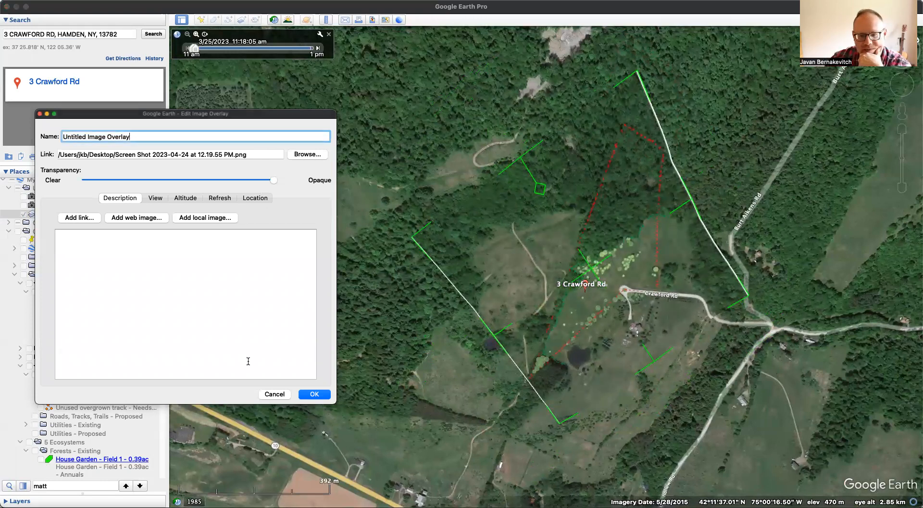
pyautogui.click(314, 397)
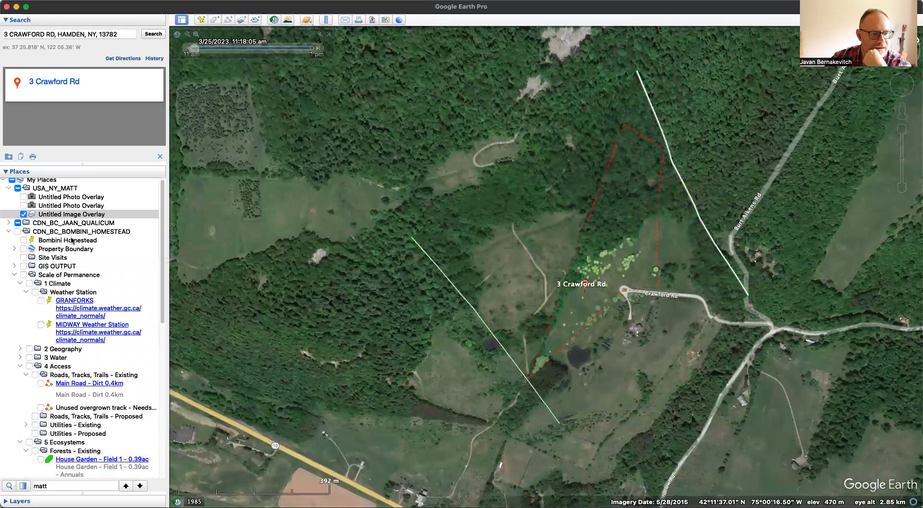
# - Add a polygon to the client folder and trace the plan's red dashed boundary from the southern tip past the cul-de-sac to the northern corners
pyautogui.rightClick(54, 185)
pyautogui.rightClick(52, 190)
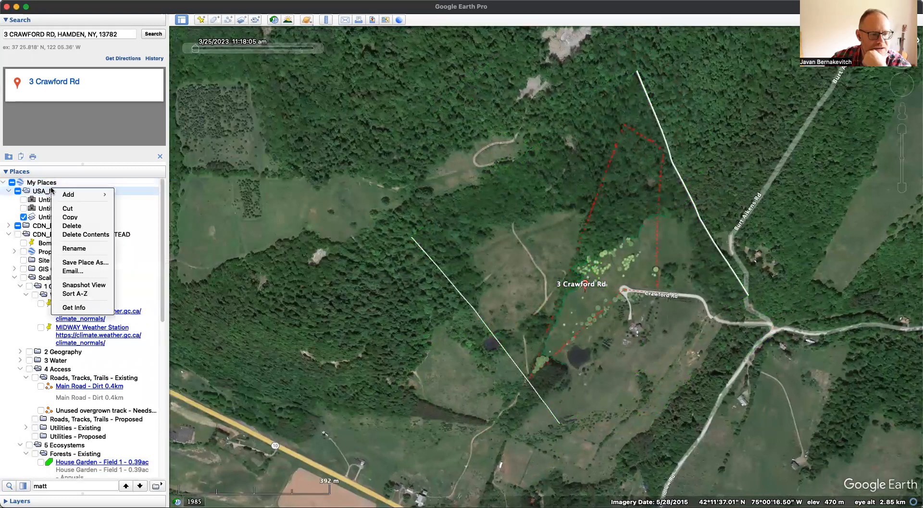
pyautogui.moveTo(83, 194)
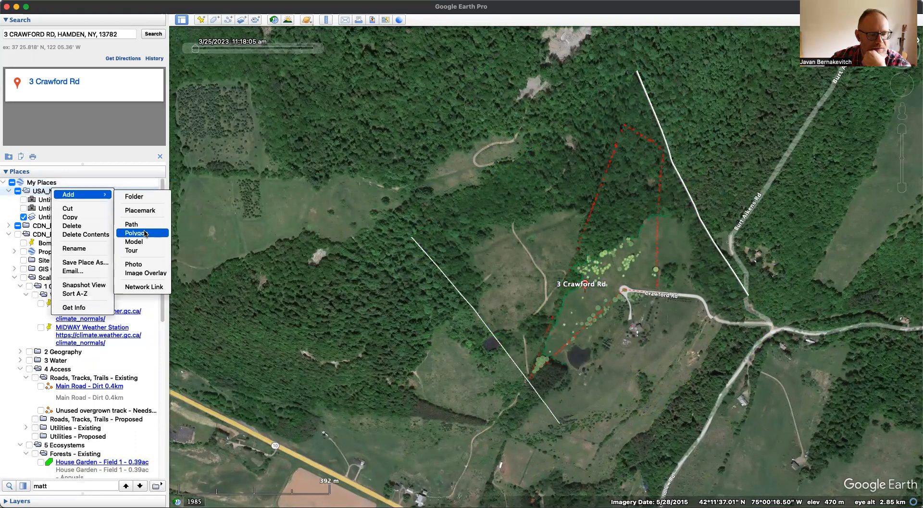
pyautogui.click(142, 232)
pyautogui.click(527, 380)
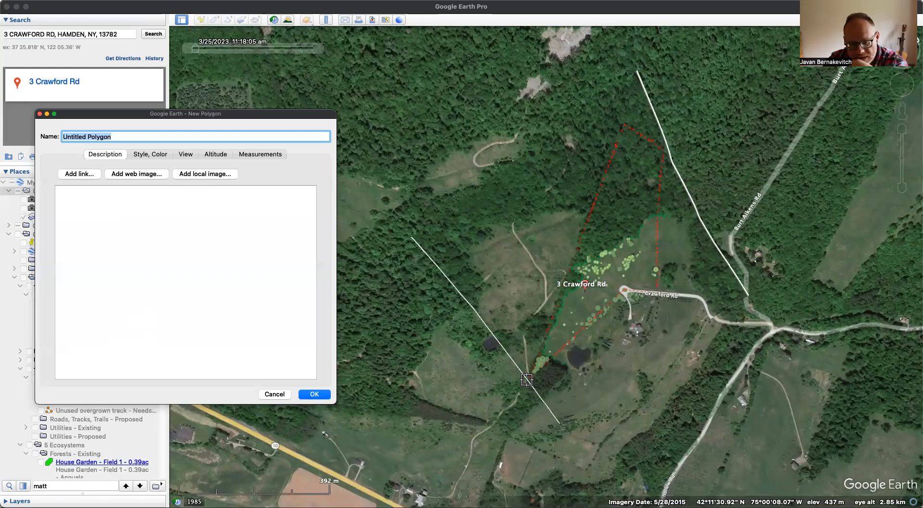
pyautogui.click(623, 289)
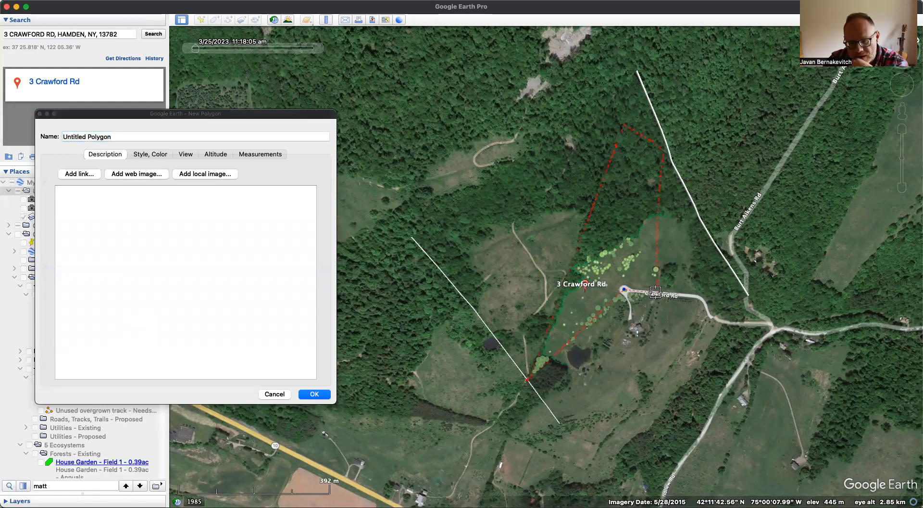
pyautogui.click(664, 148)
pyautogui.click(624, 125)
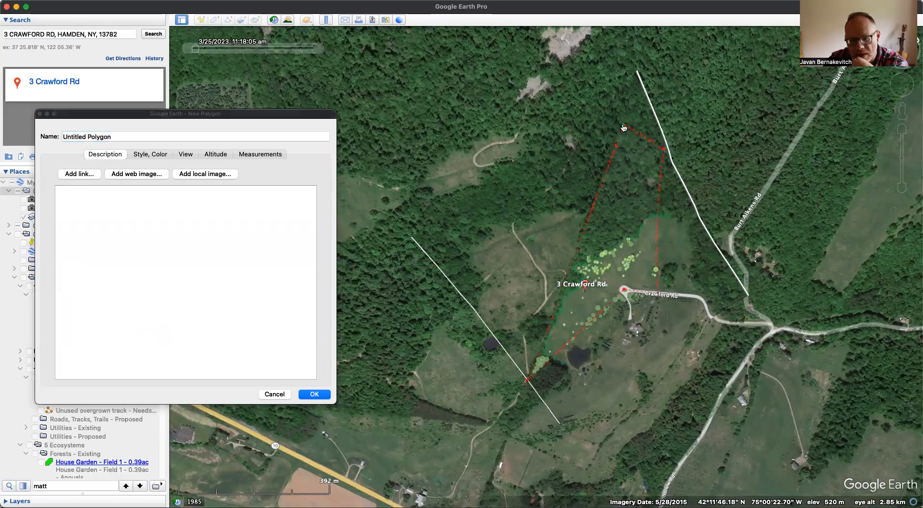
# - Color the new boundary polygon's outline dark red (Cayenne) and set its line width to 2.0
pyautogui.click(146, 155)
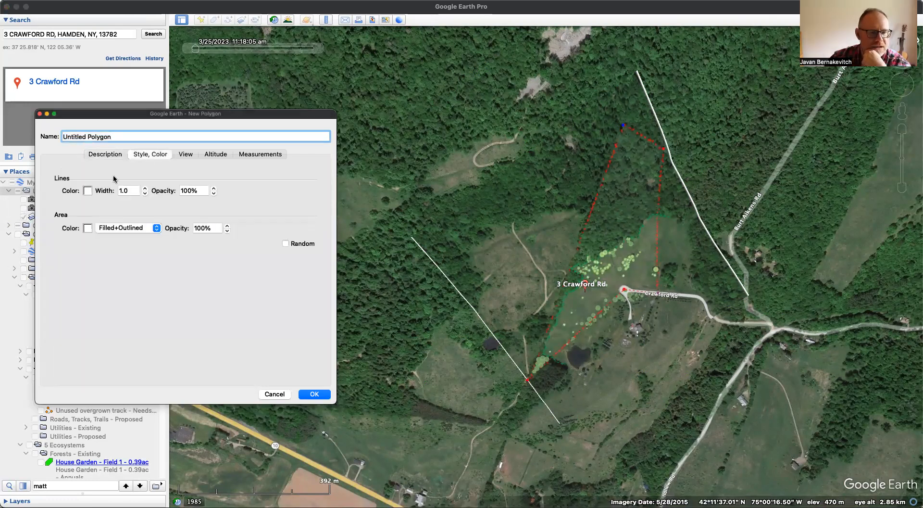
pyautogui.click(88, 191)
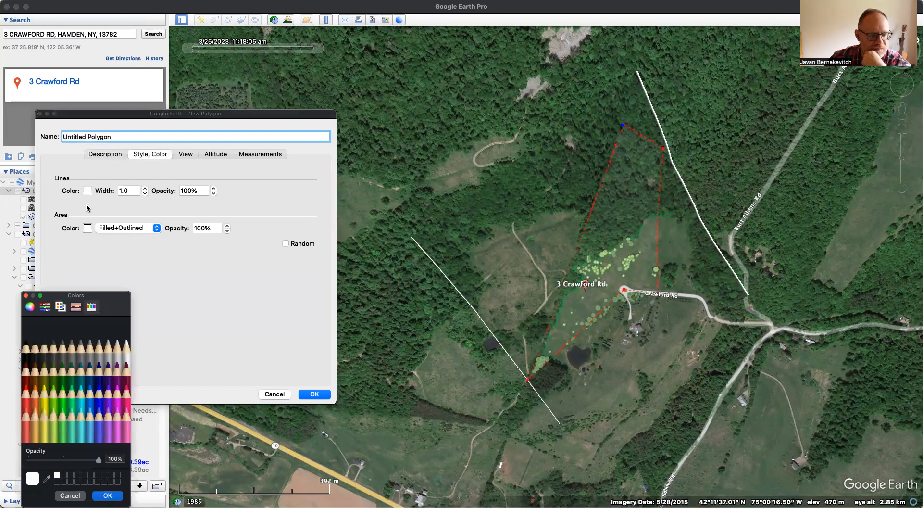
pyautogui.click(29, 395)
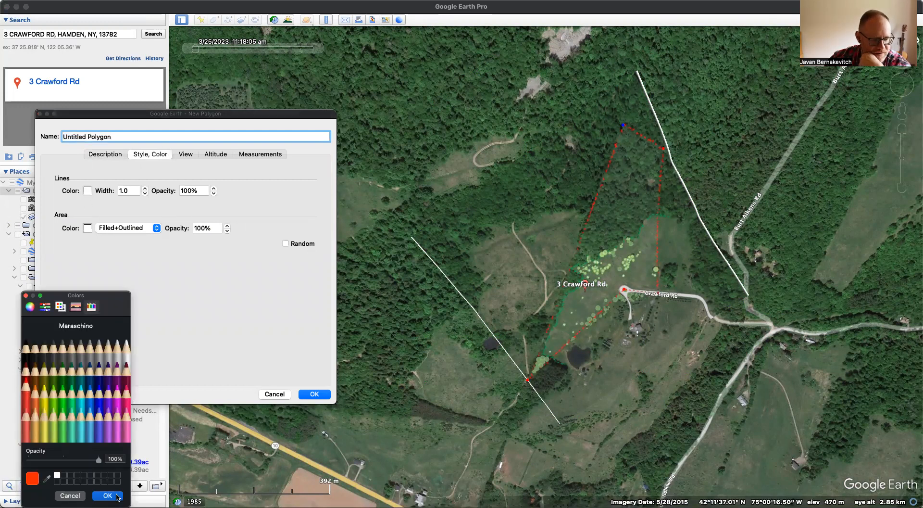
pyautogui.click(30, 402)
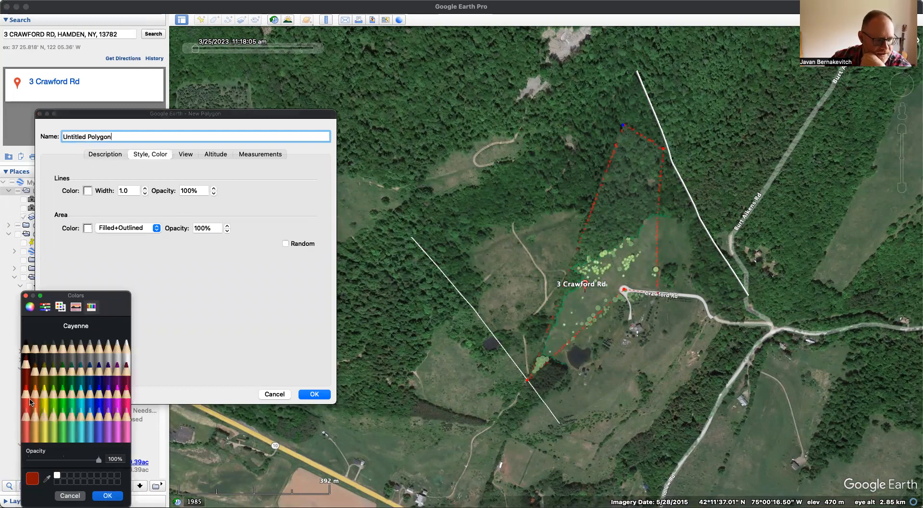
pyautogui.click(109, 495)
pyautogui.click(145, 189)
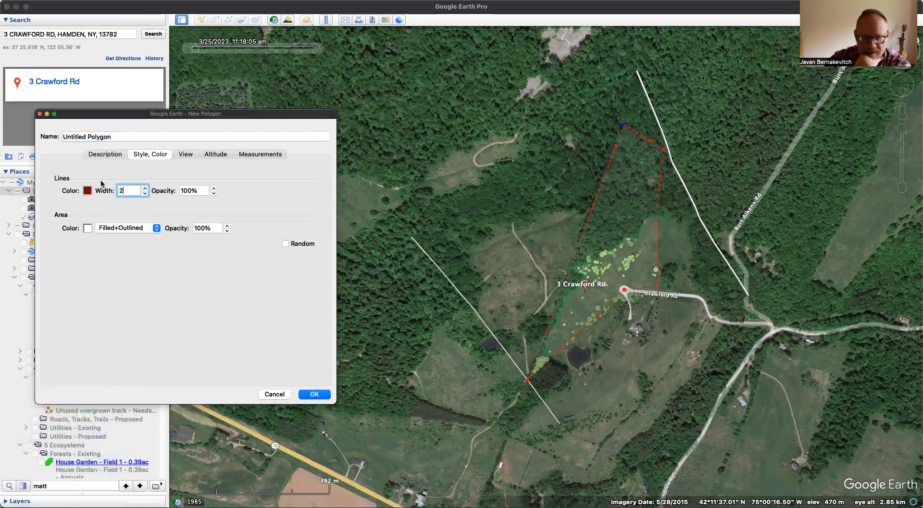
# - Set the boundary polygon's area style to Filled and save the polygon
pyautogui.click(149, 227)
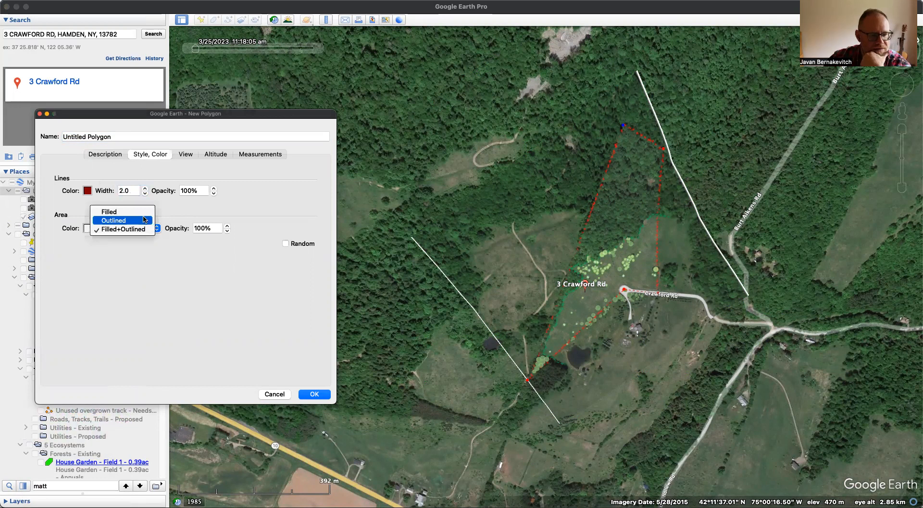
pyautogui.click(139, 211)
pyautogui.click(314, 394)
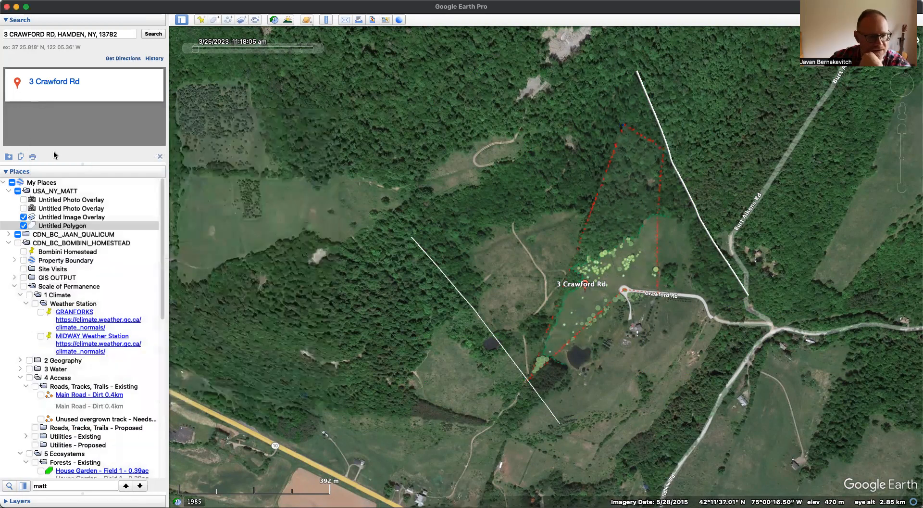
# - Hide the plan image overlay, then change the boundary polygon's area style to Outlined and save it
pyautogui.click(23, 217)
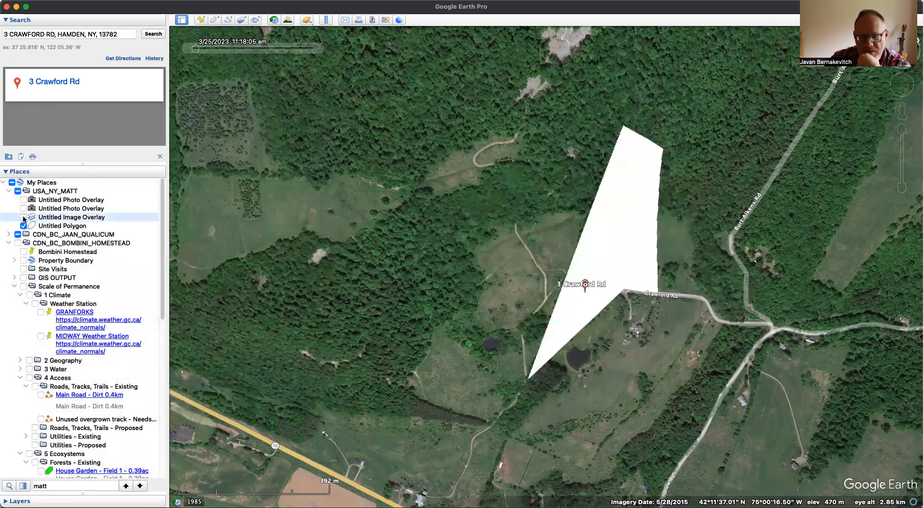
pyautogui.click(49, 226)
pyautogui.press('super+i')
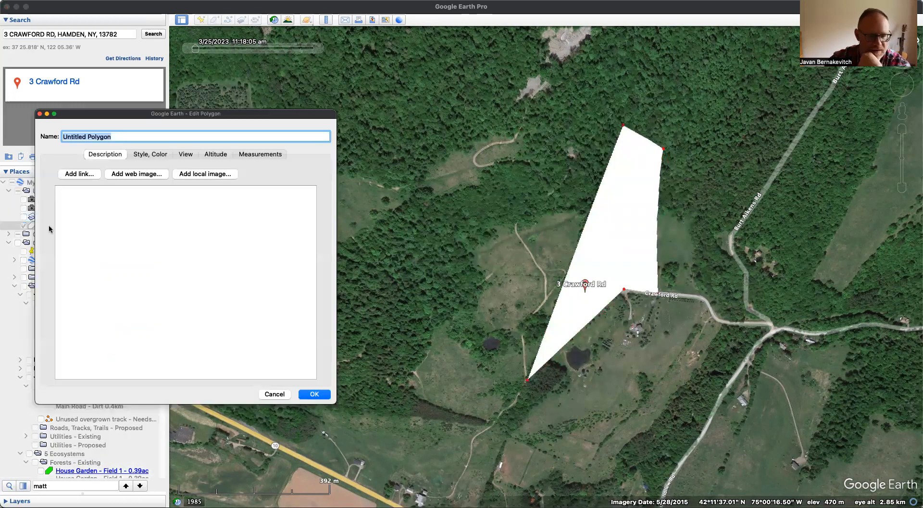
pyautogui.click(214, 154)
pyautogui.click(150, 153)
pyautogui.click(152, 228)
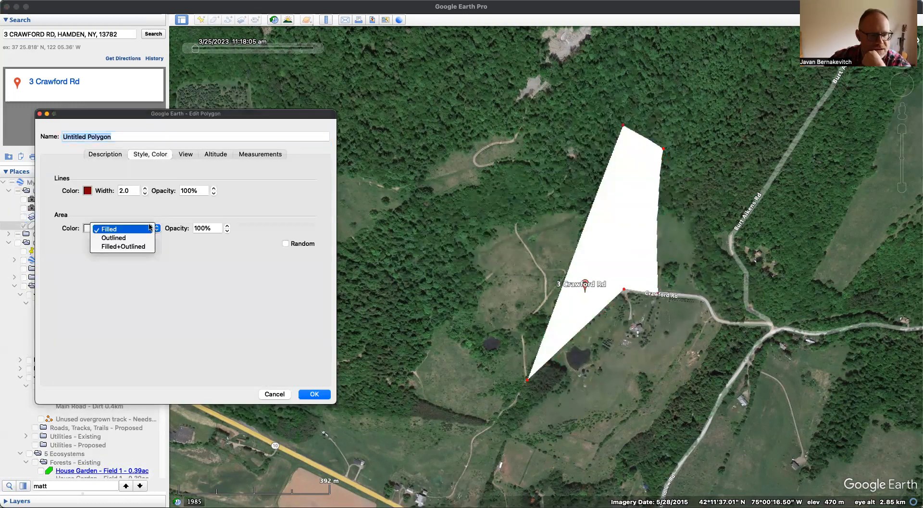
pyautogui.click(139, 237)
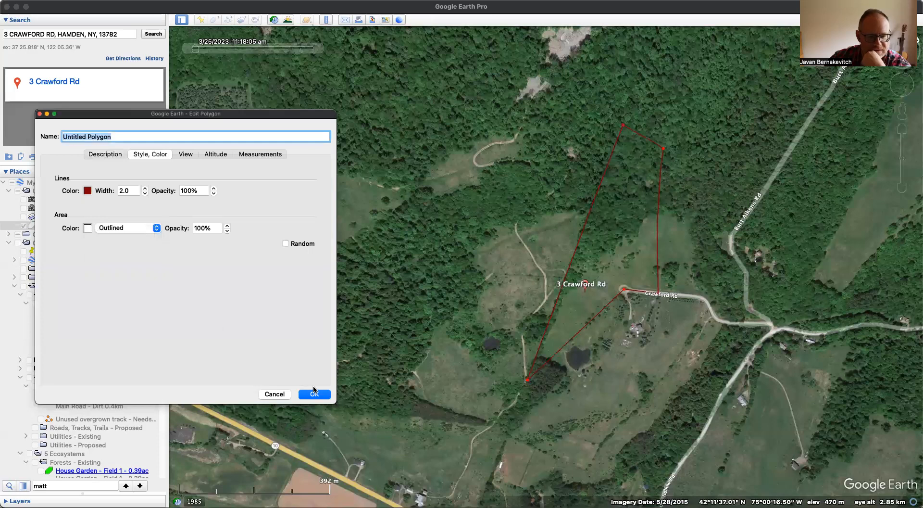
pyautogui.click(314, 394)
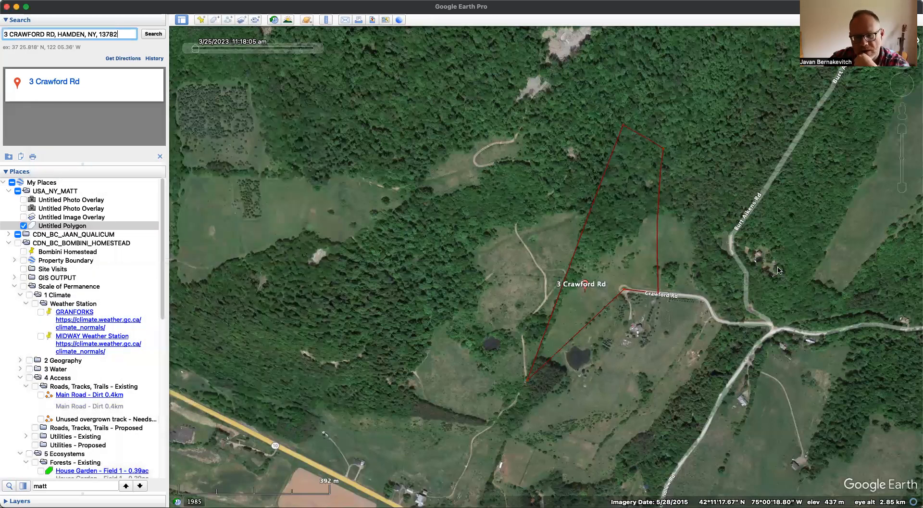
# - Examine the terrain around the outlined property, especially the forested slopes and the road valley to its north
pyautogui.scroll(2, 597, 344)
pyautogui.scroll(3, 598, 344)
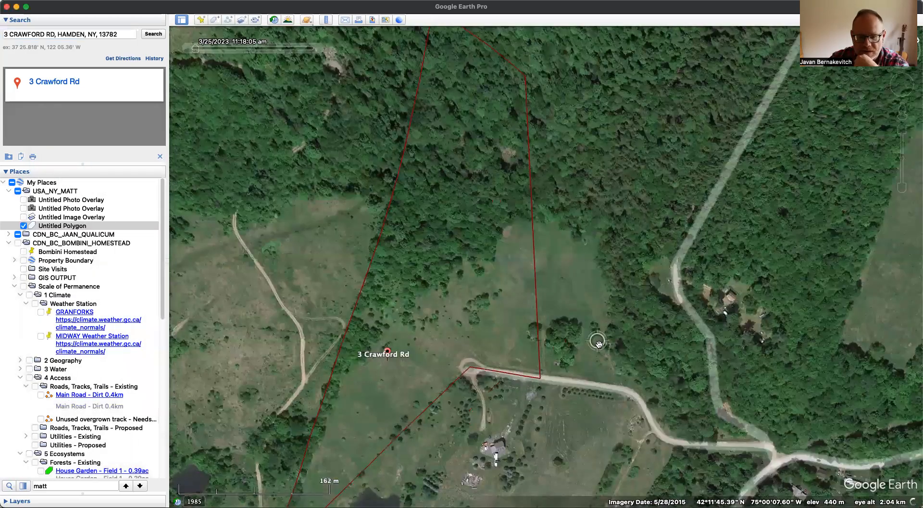
pyautogui.scroll(-4, 599, 343)
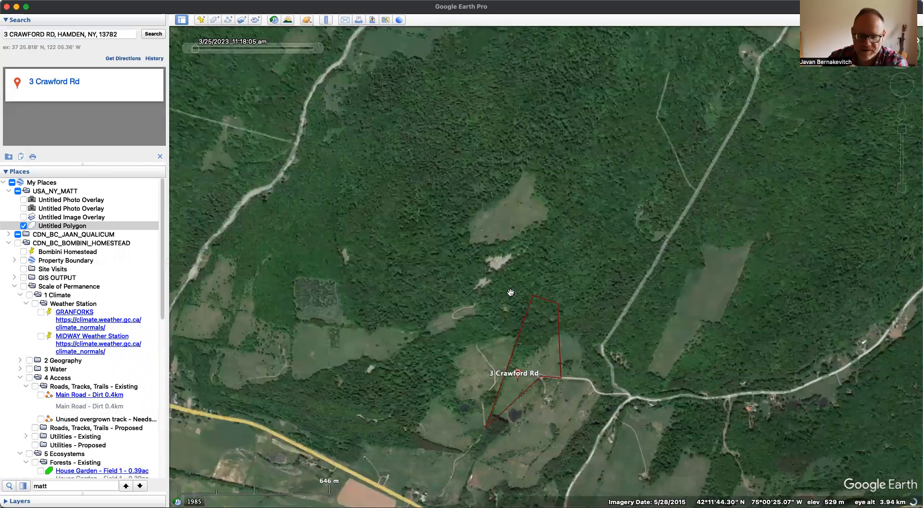
pyautogui.moveTo(500, 290); pyautogui.dragTo(471, 333)
pyautogui.moveTo(452, 183); pyautogui.dragTo(516, 335)
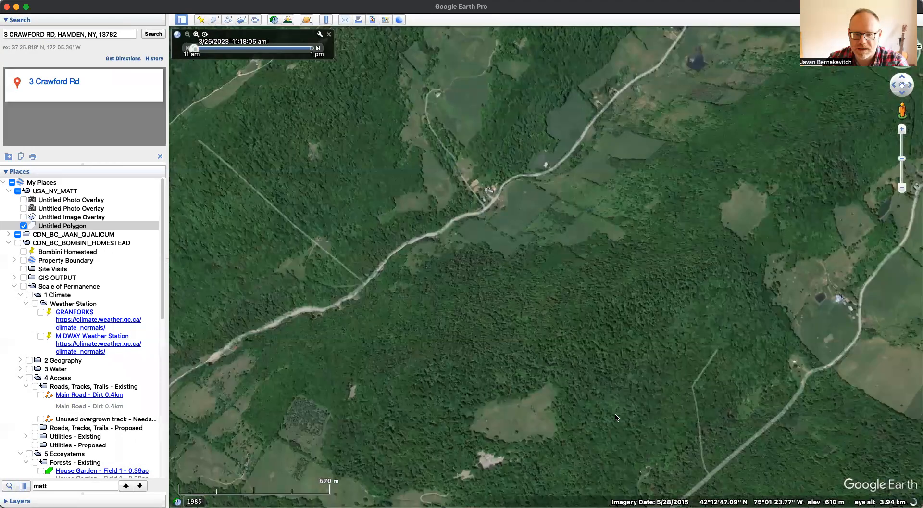
pyautogui.moveTo(610, 403); pyautogui.dragTo(614, 325)
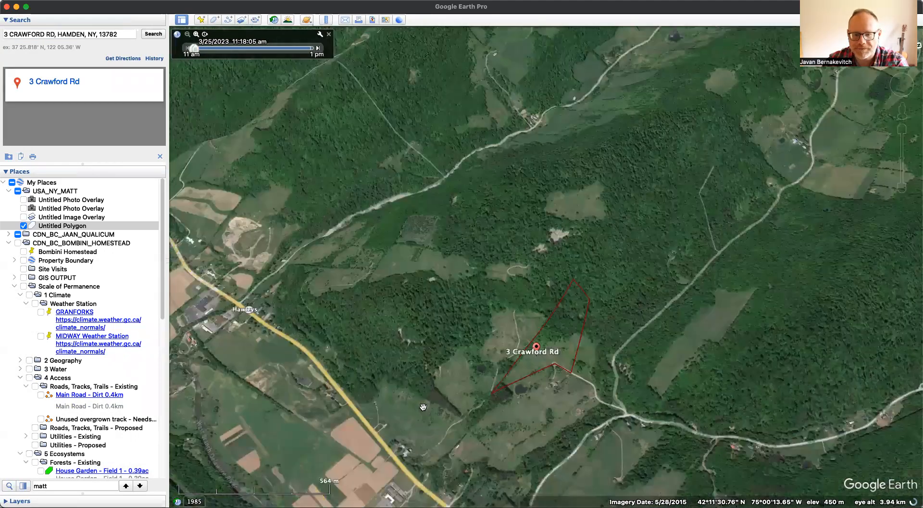
pyautogui.scroll(3, 618, 348)
pyautogui.moveTo(673, 149); pyautogui.dragTo(593, 202)
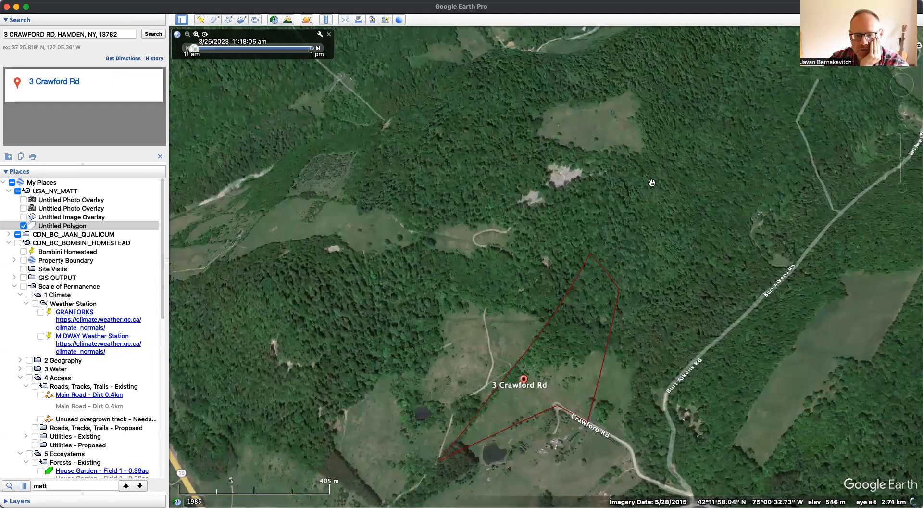
pyautogui.moveTo(456, 265); pyautogui.dragTo(531, 383)
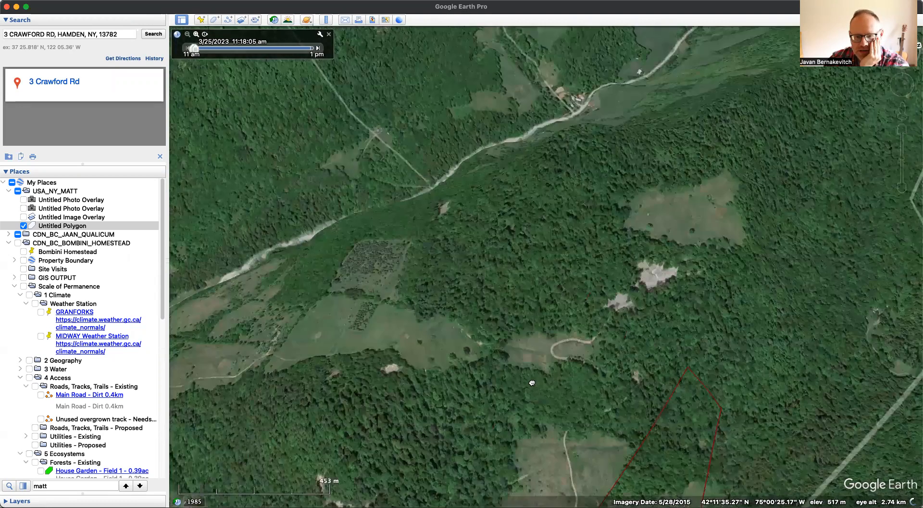
pyautogui.moveTo(543, 160); pyautogui.dragTo(606, 210)
pyautogui.moveTo(498, 212); pyautogui.dragTo(492, 198)
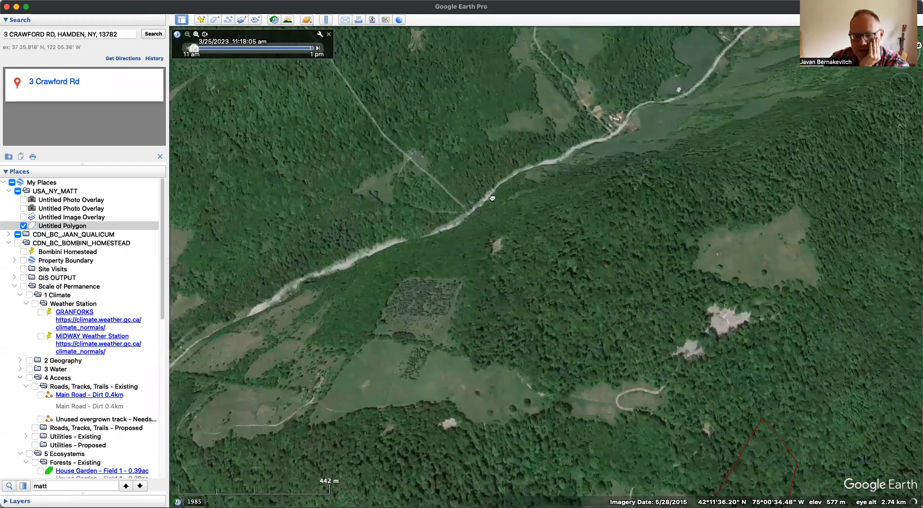
pyautogui.moveTo(480, 161); pyautogui.dragTo(426, 86)
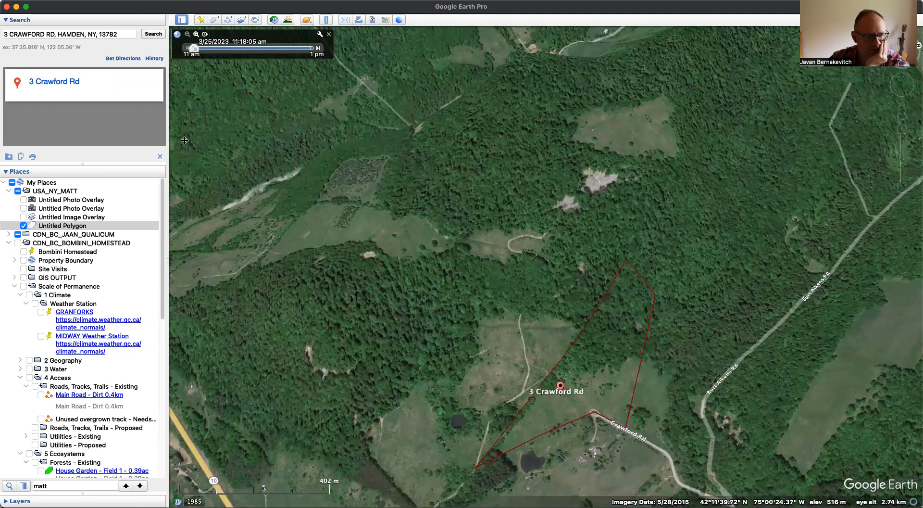
pyautogui.scroll(-2, 596, 252)
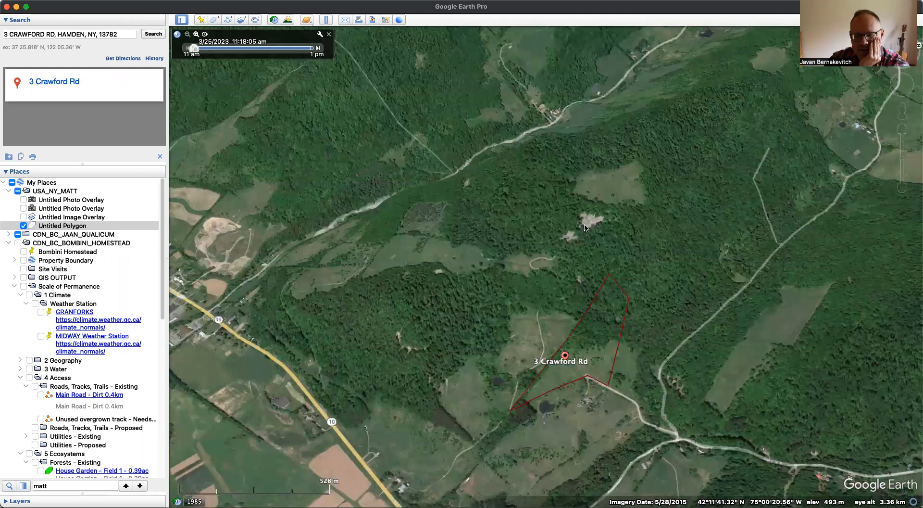
# - Add another polygon to the client folder and make its outline color orange
pyautogui.rightClick(51, 191)
pyautogui.moveTo(87, 196)
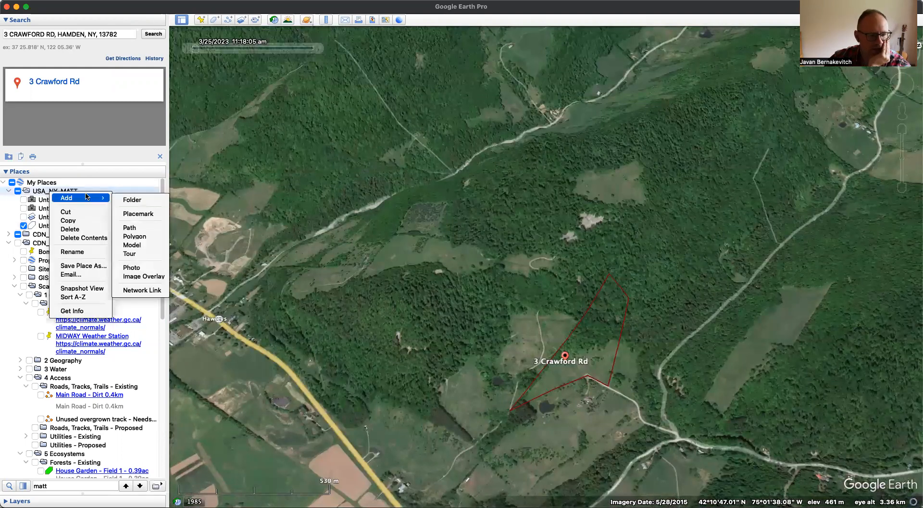
pyautogui.click(136, 236)
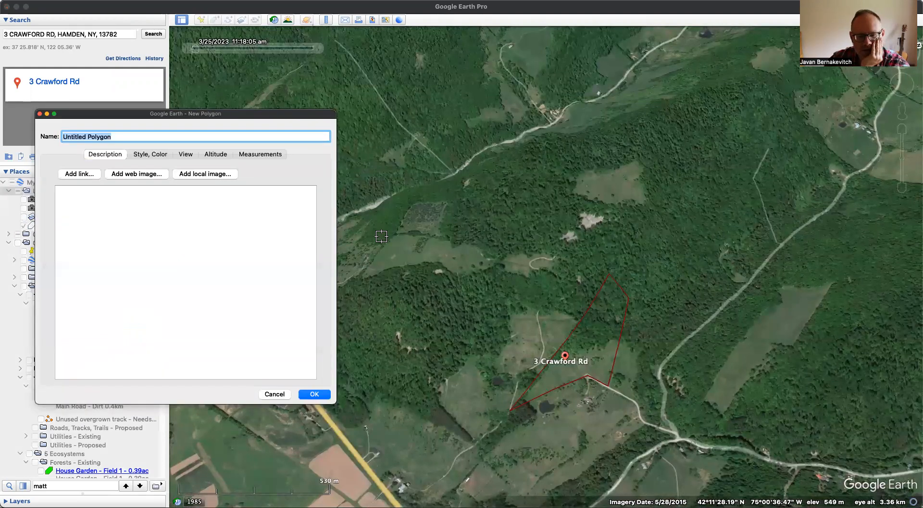
pyautogui.click(157, 154)
pyautogui.click(87, 190)
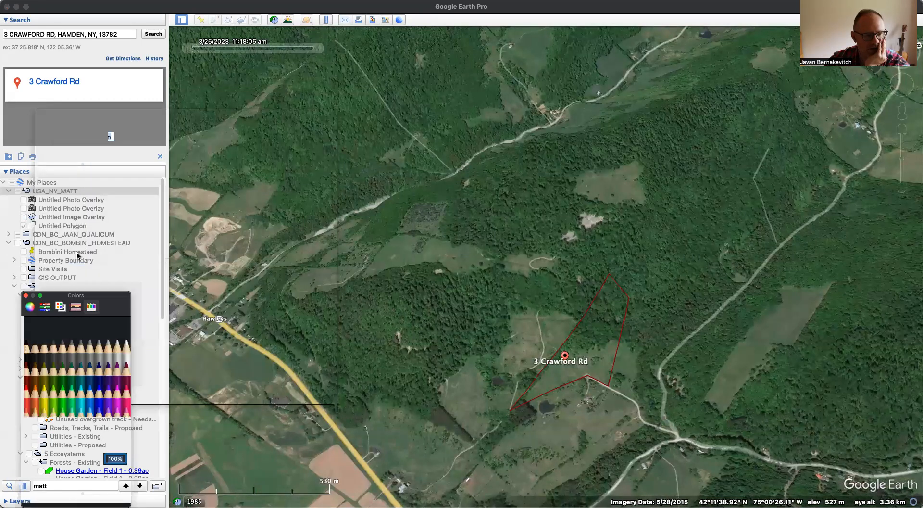
pyautogui.click(30, 409)
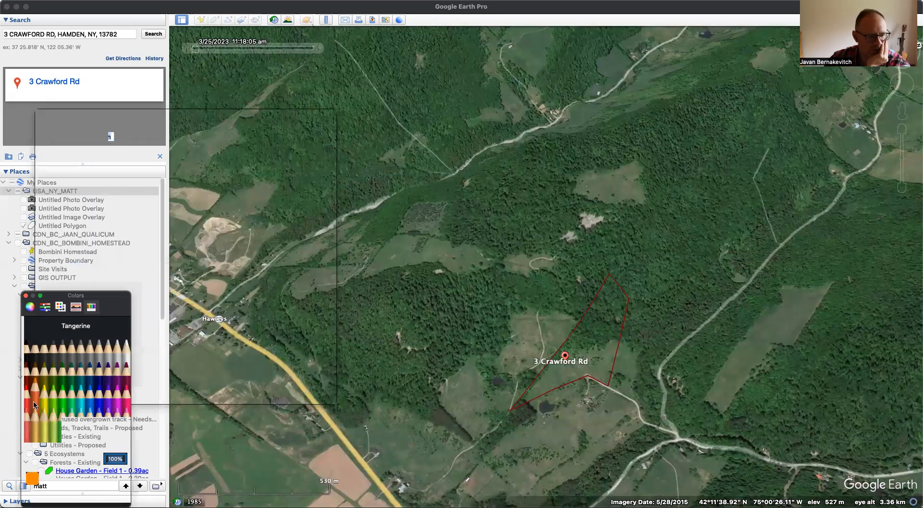
pyautogui.click(109, 493)
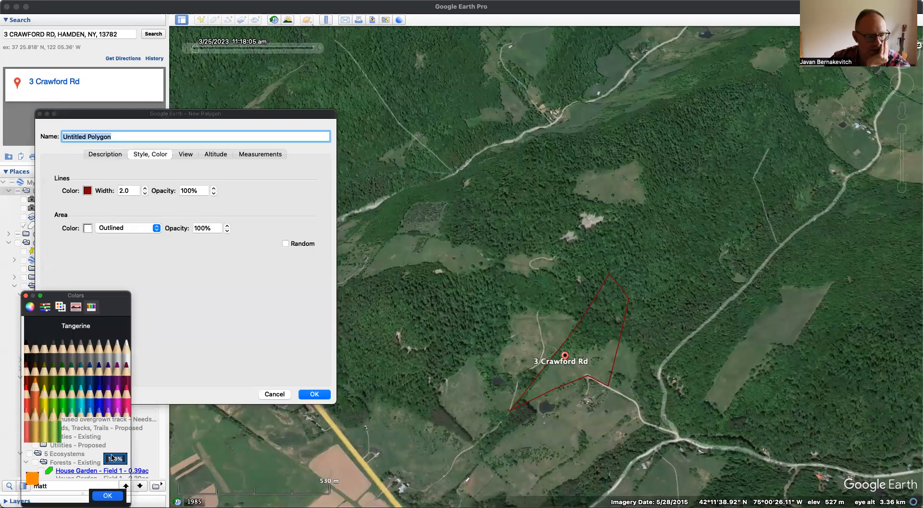
# - Give the new polygon a light blue area color, the Filled+Outlined style and 30% area opacity
pyautogui.click(88, 228)
pyautogui.click(90, 419)
pyautogui.click(108, 495)
pyautogui.click(150, 229)
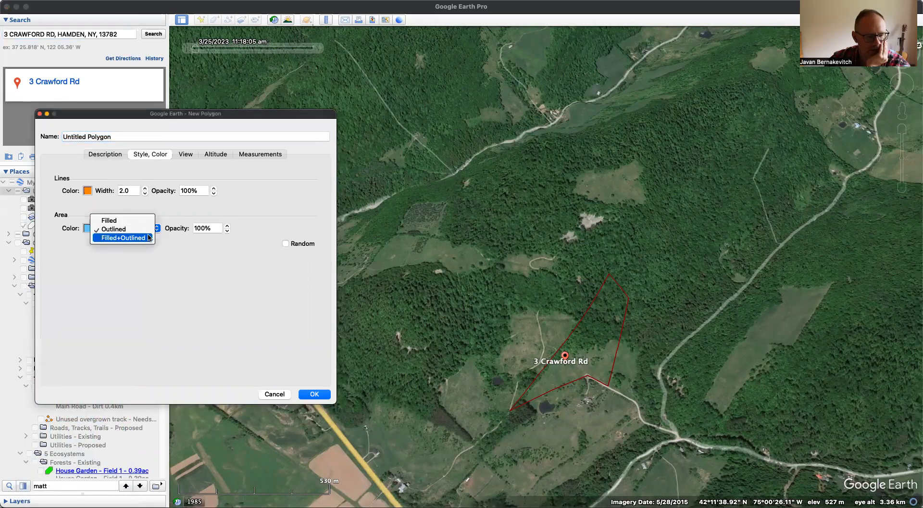
pyautogui.click(149, 238)
pyautogui.press('Tab')
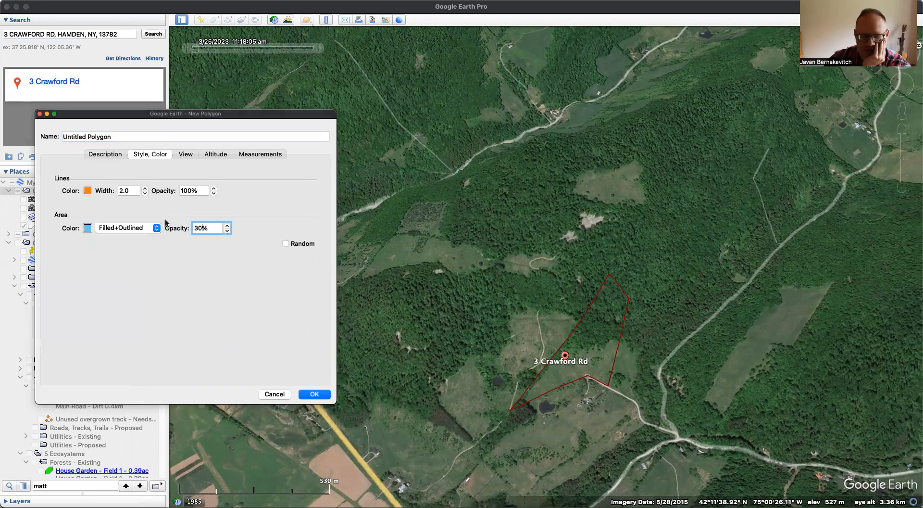
# - Trace the new polygon from the property's southern tip up the west side and northeast along the upper forest slope
pyautogui.click(512, 414)
pyautogui.click(481, 289)
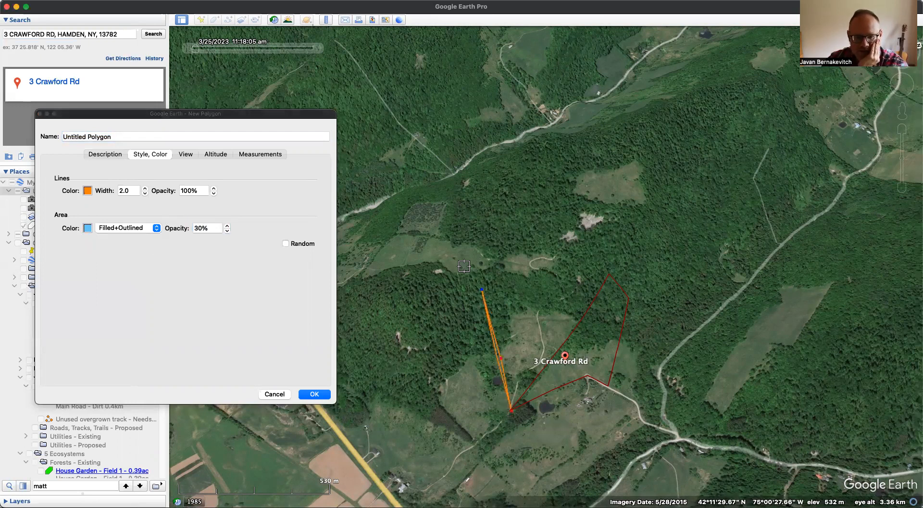
pyautogui.click(452, 242)
pyautogui.click(454, 204)
pyautogui.click(498, 160)
pyautogui.click(544, 140)
pyautogui.click(596, 128)
pyautogui.click(623, 124)
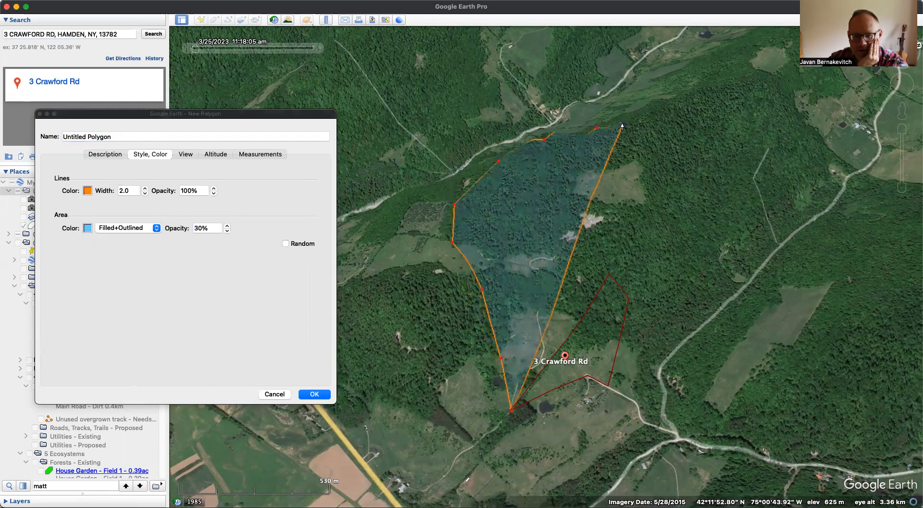
pyautogui.click(662, 113)
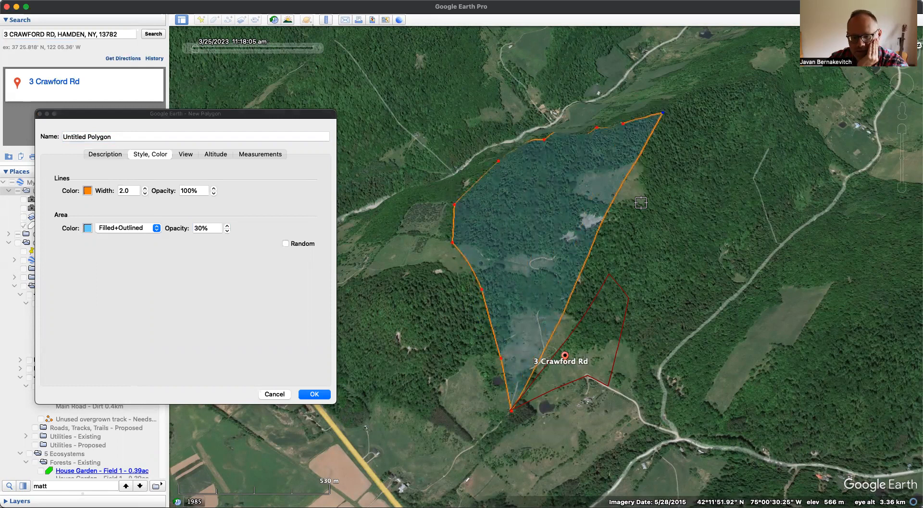
pyautogui.press('BackSpace')
pyautogui.press('BackSpace')
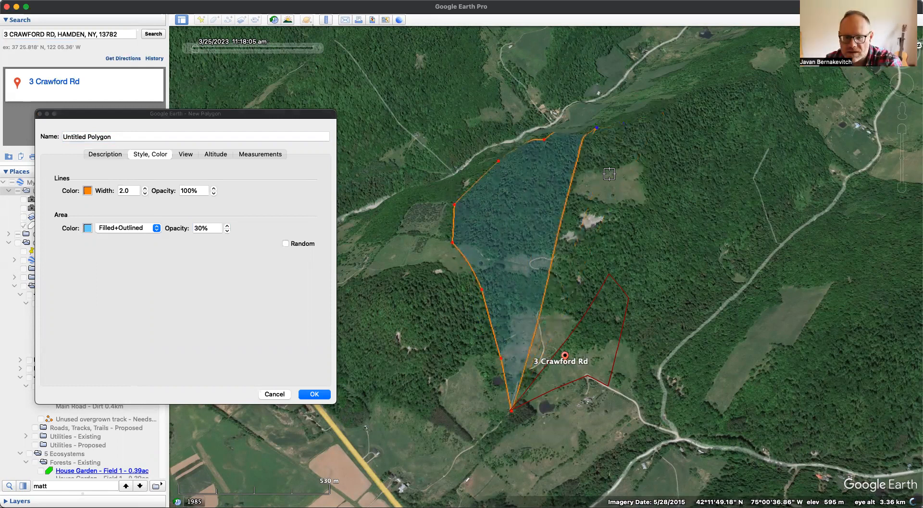
pyautogui.click(617, 175)
pyautogui.click(625, 248)
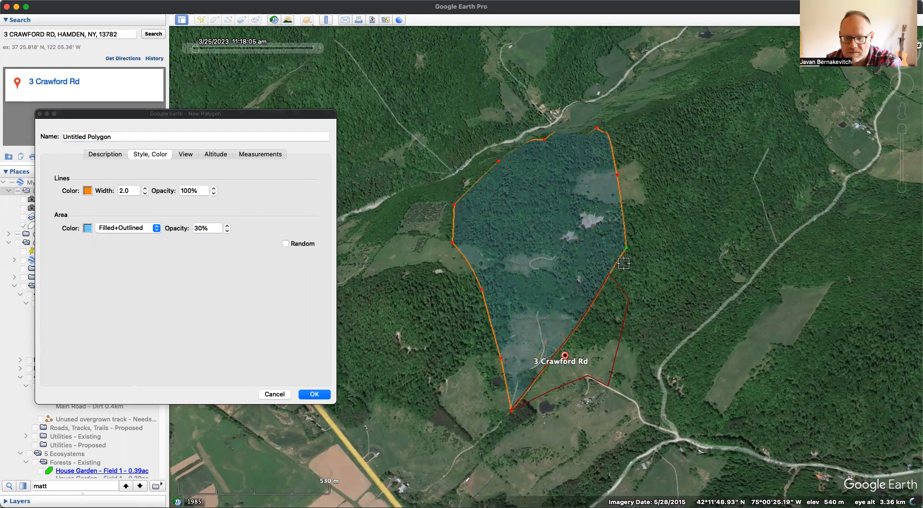
pyautogui.click(629, 298)
pyautogui.click(608, 387)
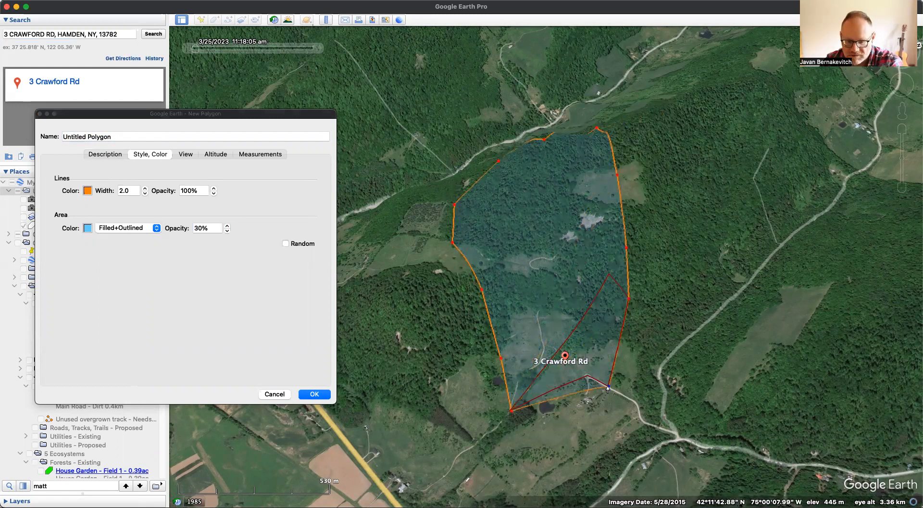
pyautogui.click(587, 374)
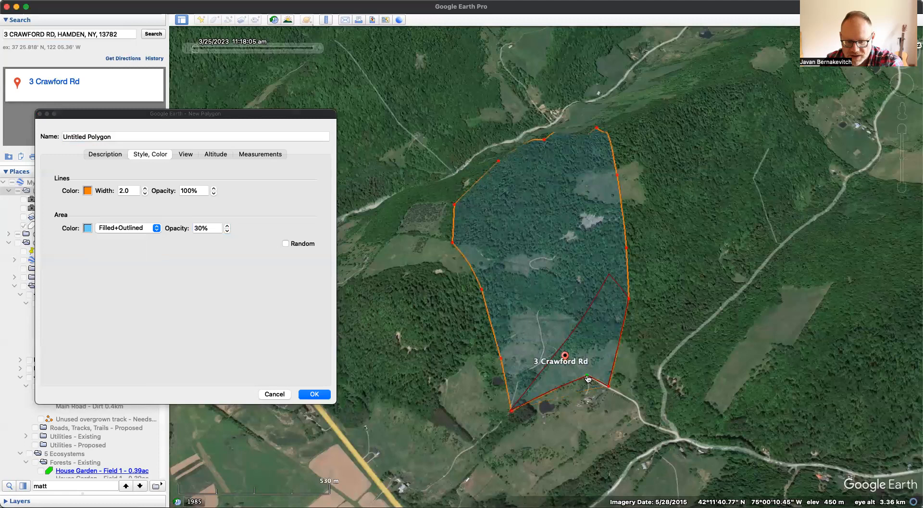
# - Name the new polygon "Micro Watershed - Property Catchment" and save it
pyautogui.click(132, 137)
pyautogui.press('super+a')
pyautogui.write('Mi')
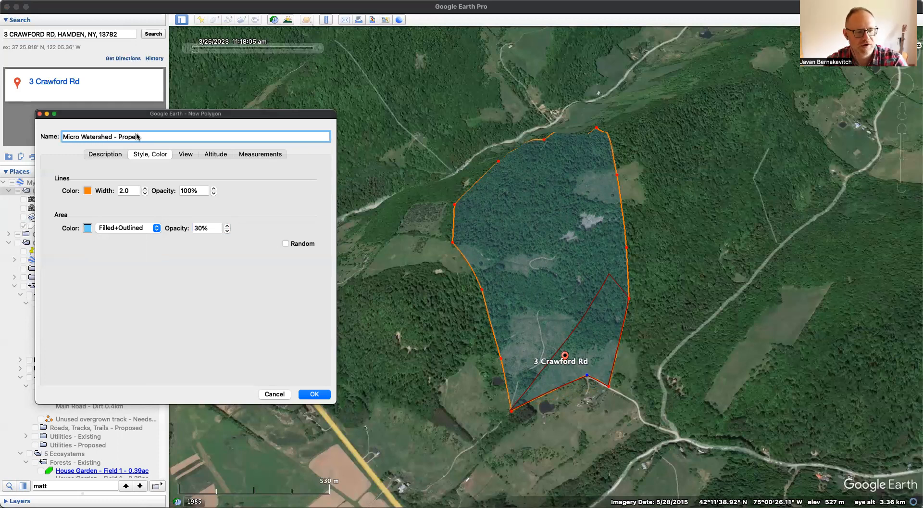
pyautogui.write('ty Catchment')
pyautogui.press('Return')
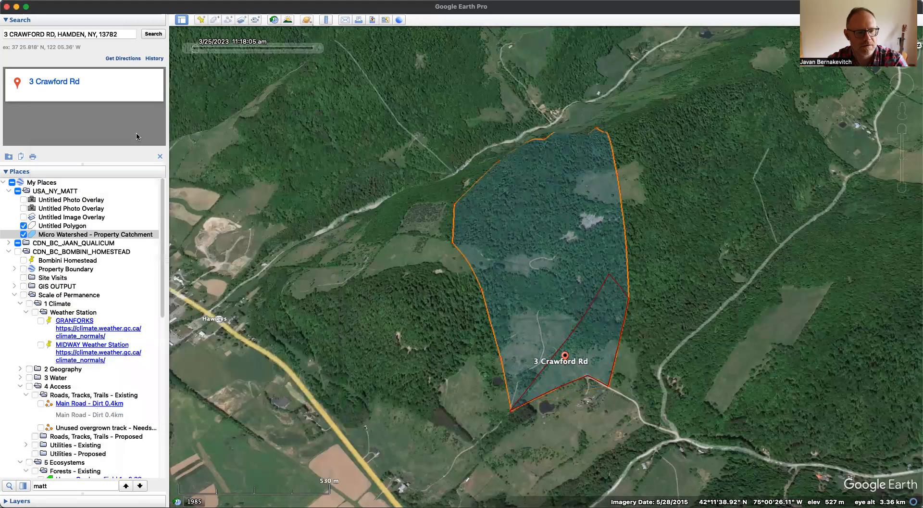
# - Rename the untitled red outline polygon as "Property Boundary"
pyautogui.click(69, 226)
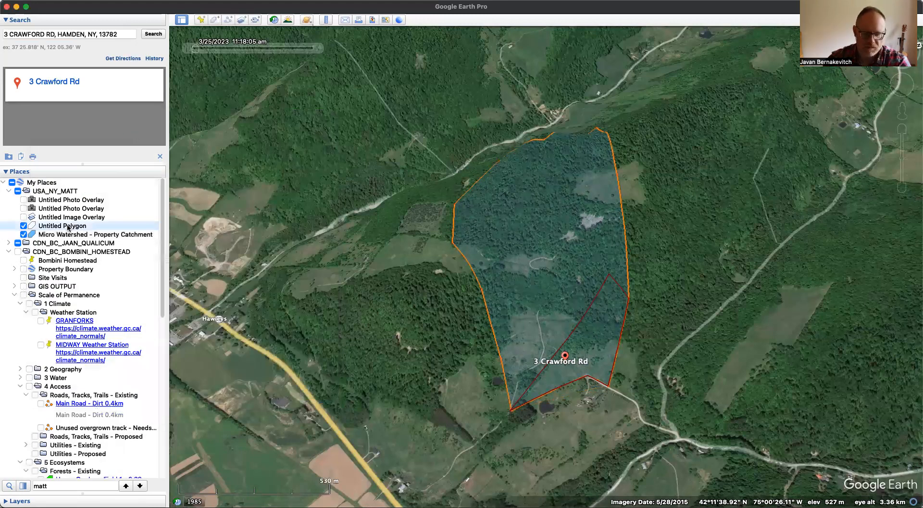
pyautogui.doubleClick(68, 225)
pyautogui.write('Property Boundary')
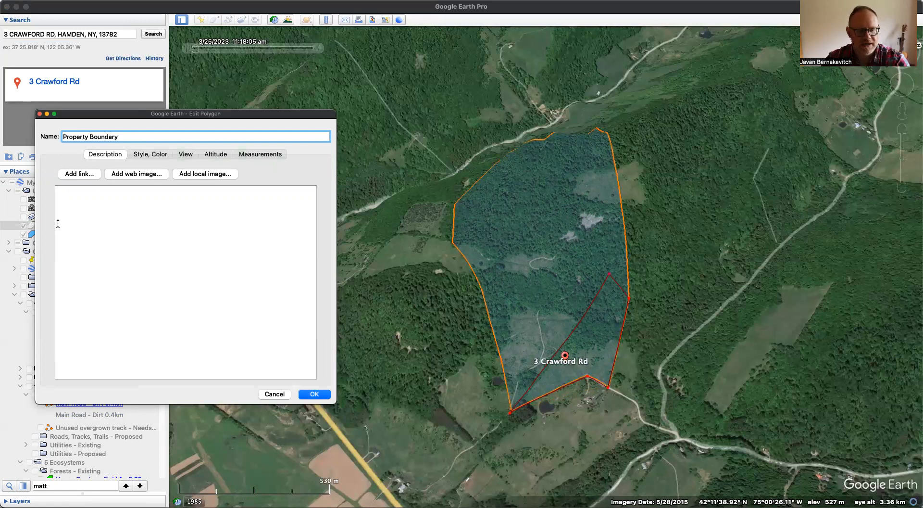
pyautogui.click(312, 394)
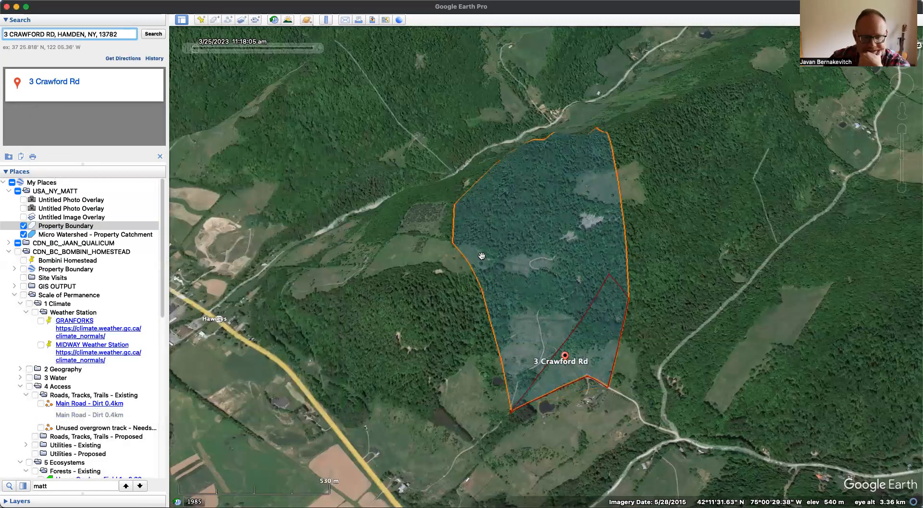
# - Reopen the catchment polygon for editing, pull its northern tip inward along the forest slope, and save the shape
pyautogui.moveTo(403, 258); pyautogui.dragTo(394, 322)
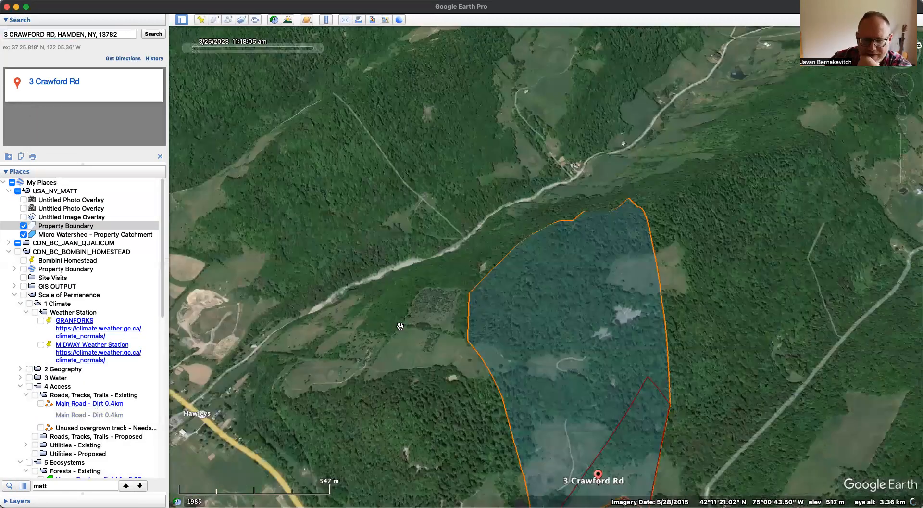
pyautogui.click(917, 45)
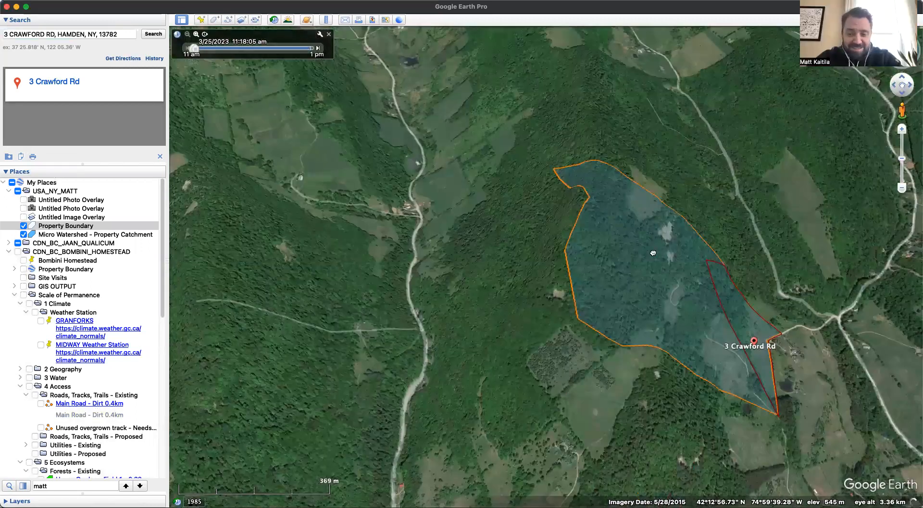
pyautogui.moveTo(653, 253); pyautogui.dragTo(646, 269)
pyautogui.click(100, 225)
pyautogui.click(103, 236)
pyautogui.press('super+i')
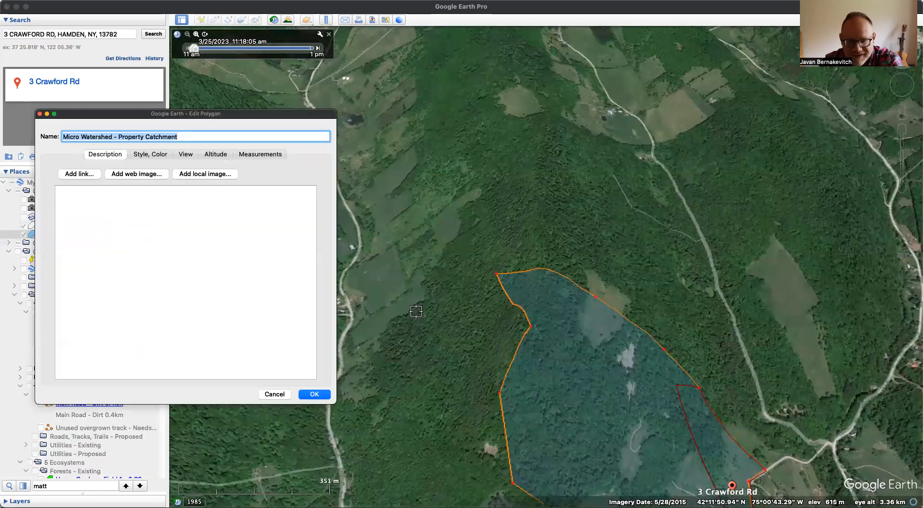
pyautogui.moveTo(496, 274); pyautogui.dragTo(546, 272)
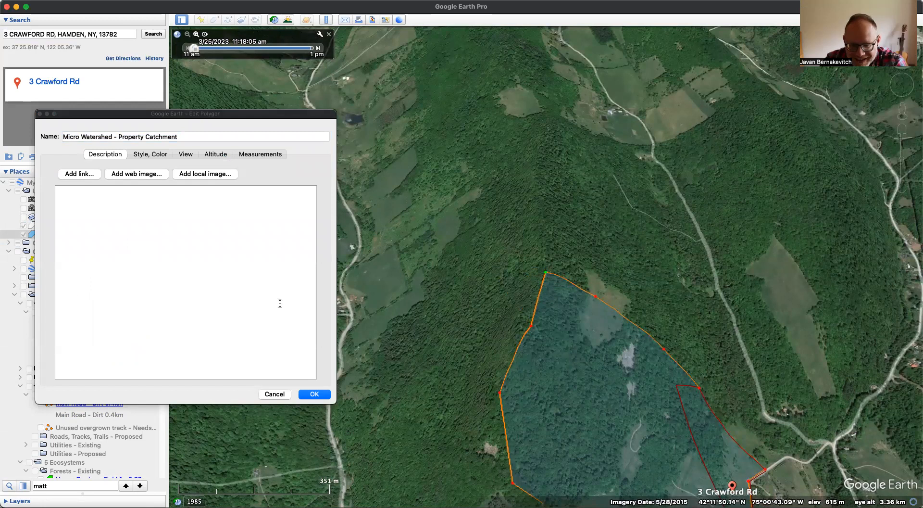
pyautogui.click(314, 394)
# - Delete the two western bulge vertices of the catchment polygon beside the clearings and save the slimmer outline
pyautogui.moveTo(600, 413); pyautogui.dragTo(590, 335)
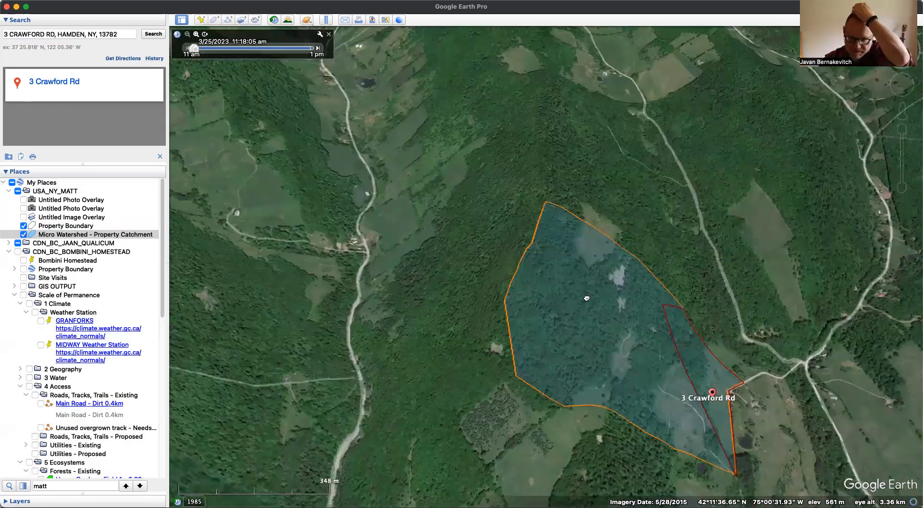
pyautogui.moveTo(586, 298); pyautogui.dragTo(594, 230)
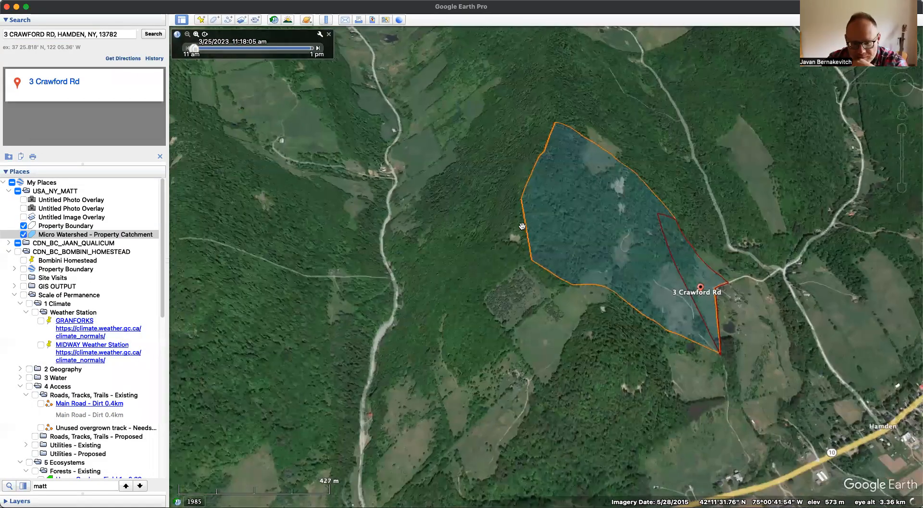
pyautogui.scroll(2, 523, 340)
pyautogui.scroll(2, 524, 337)
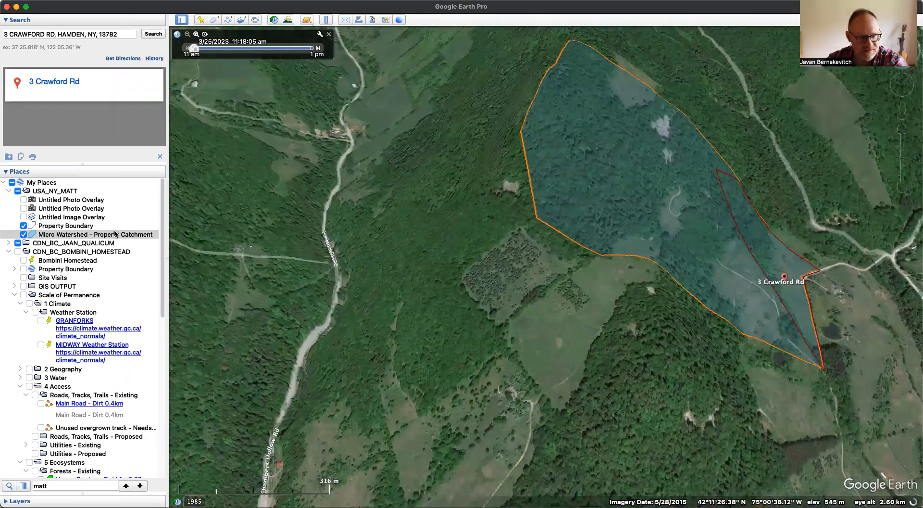
pyautogui.press('super+i')
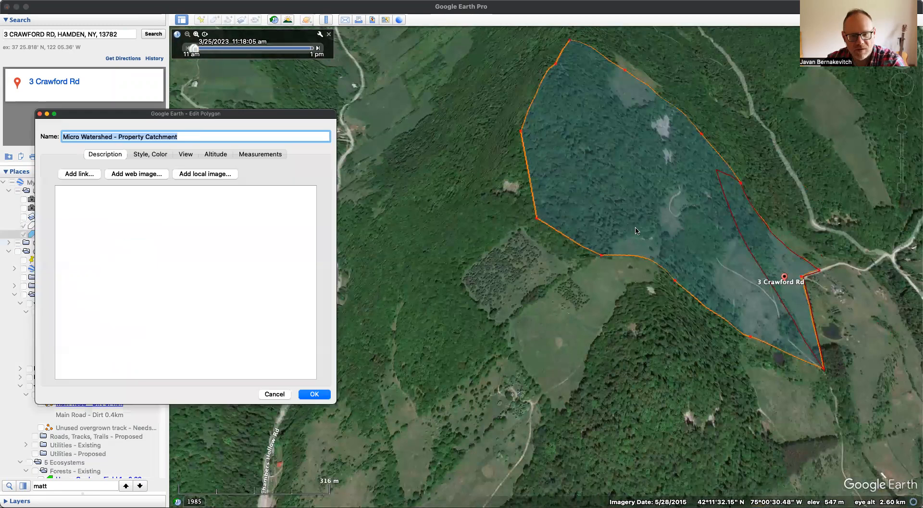
pyautogui.click(535, 219)
pyautogui.press('Delete')
pyautogui.click(601, 254)
pyautogui.press('Delete')
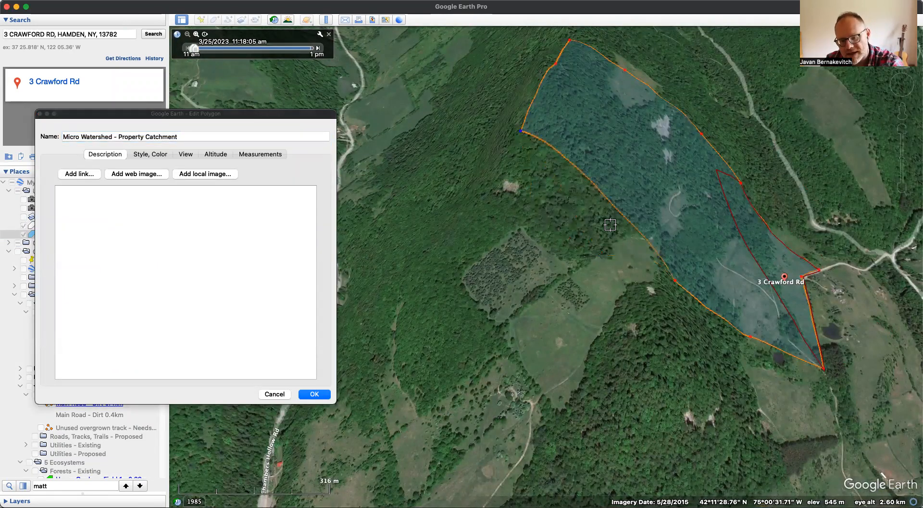
pyautogui.click(311, 394)
# - Measure the catchment polygon's perimeter in miles and its area in square feet
pyautogui.moveTo(793, 379); pyautogui.dragTo(656, 362)
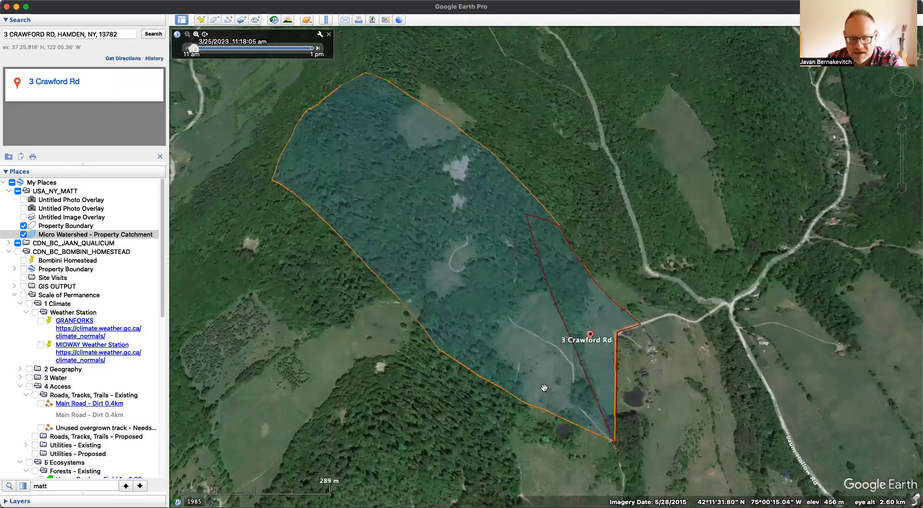
pyautogui.moveTo(901, 32); pyautogui.dragTo(904, 31)
pyautogui.moveTo(901, 63); pyautogui.dragTo(872, 83)
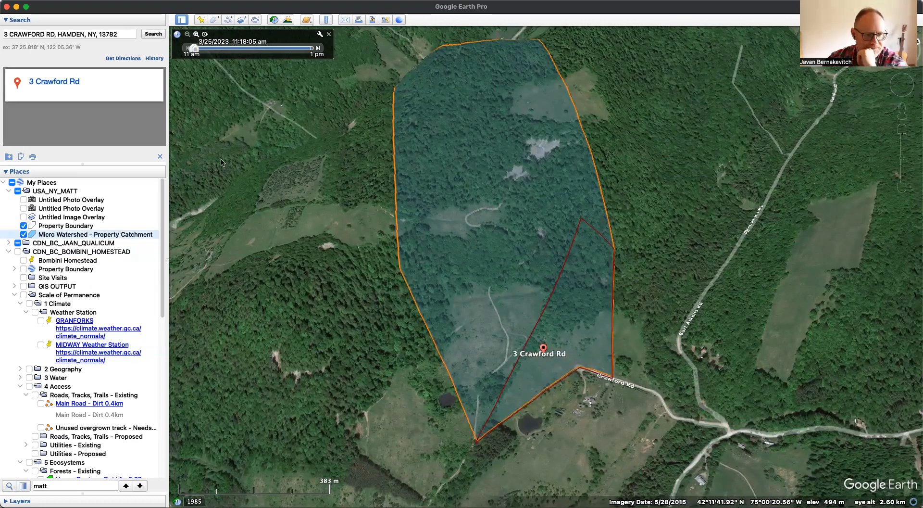
pyautogui.press('super+i')
pyautogui.click(260, 154)
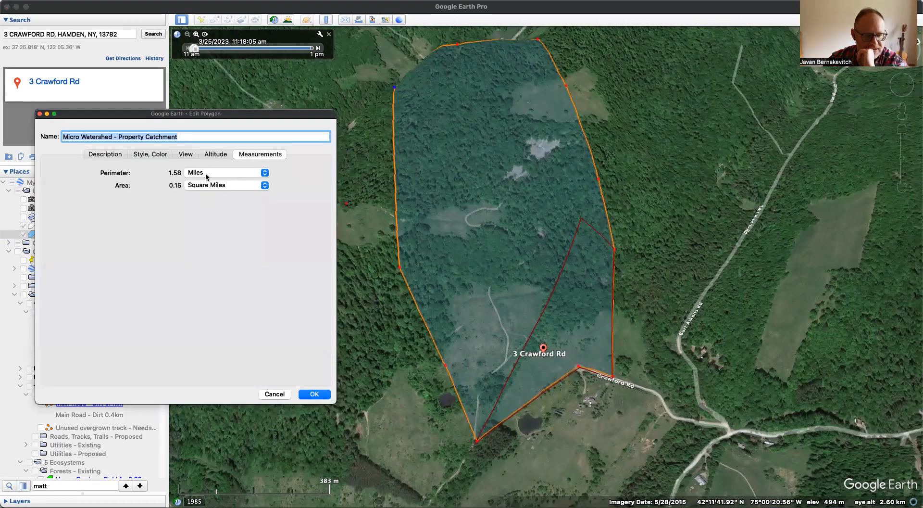
pyautogui.click(254, 173)
pyautogui.click(251, 232)
pyautogui.click(260, 185)
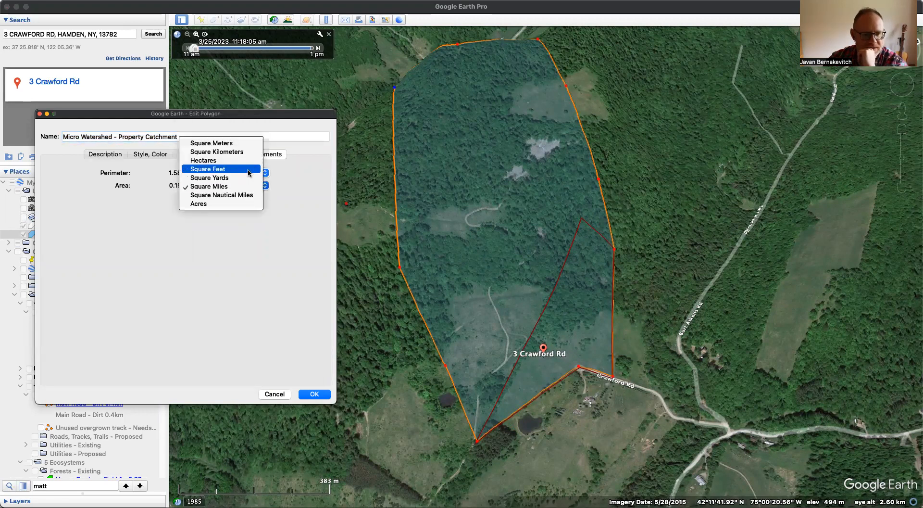
pyautogui.click(248, 170)
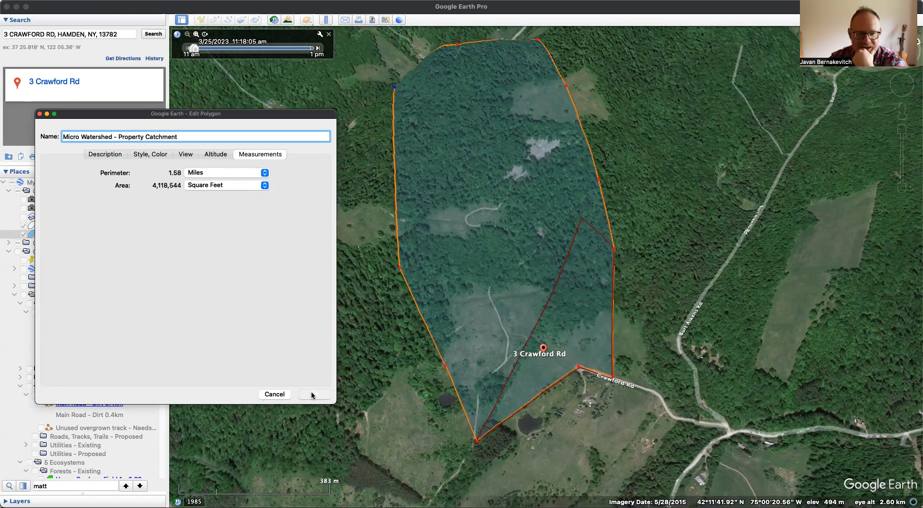
pyautogui.click(312, 394)
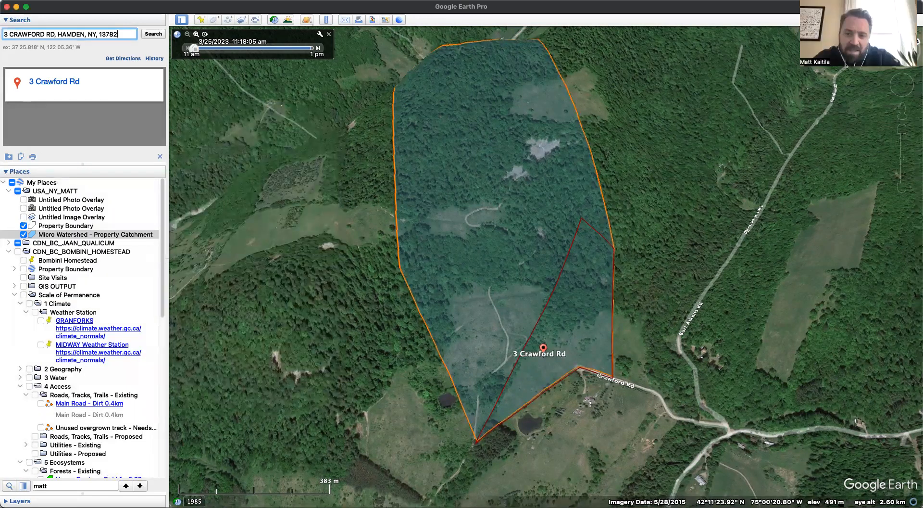
# - Set the terrain's elevation exaggeration to 1 in the preferences
pyautogui.click(50, 0)
pyautogui.click(73, 26)
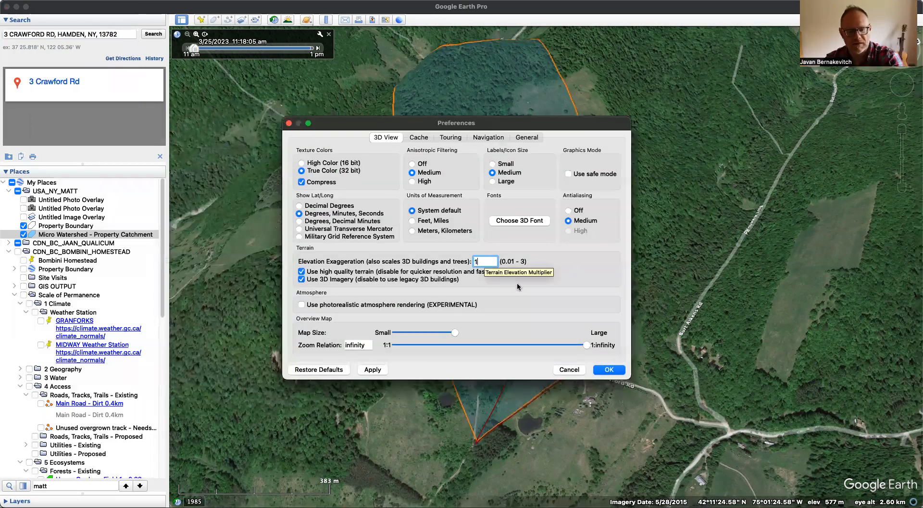
pyautogui.click(606, 369)
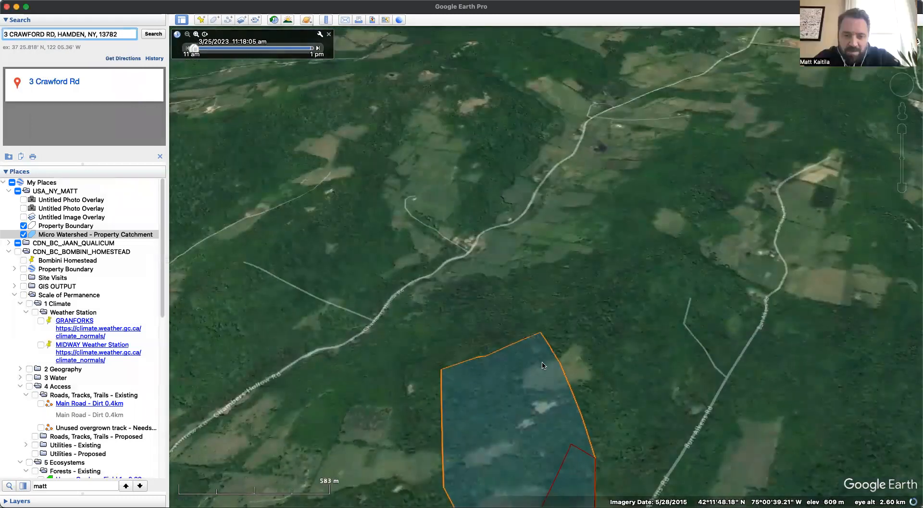
# - Pull the catchment polygon's middle and lower western vertices inward to narrow its western edge, and save the shape
pyautogui.moveTo(543, 365); pyautogui.dragTo(512, 227)
pyautogui.scroll(5, 511, 304)
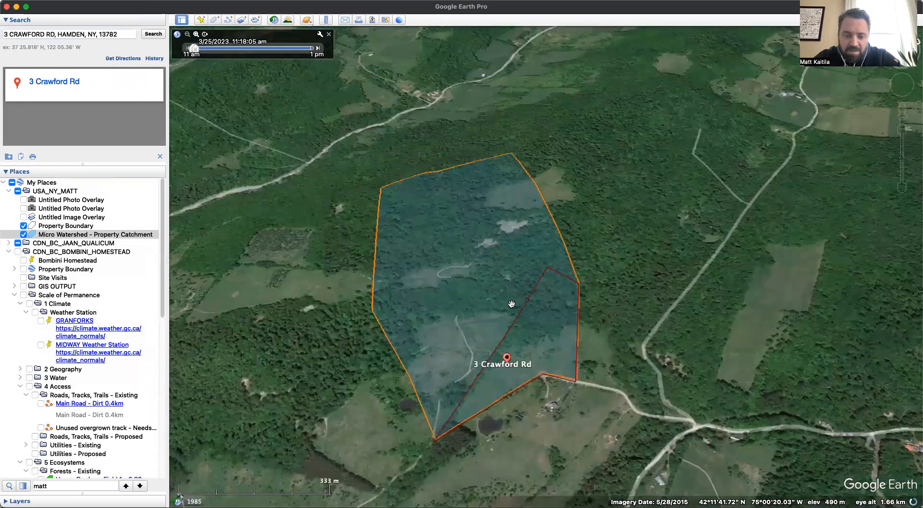
pyautogui.scroll(2, 512, 303)
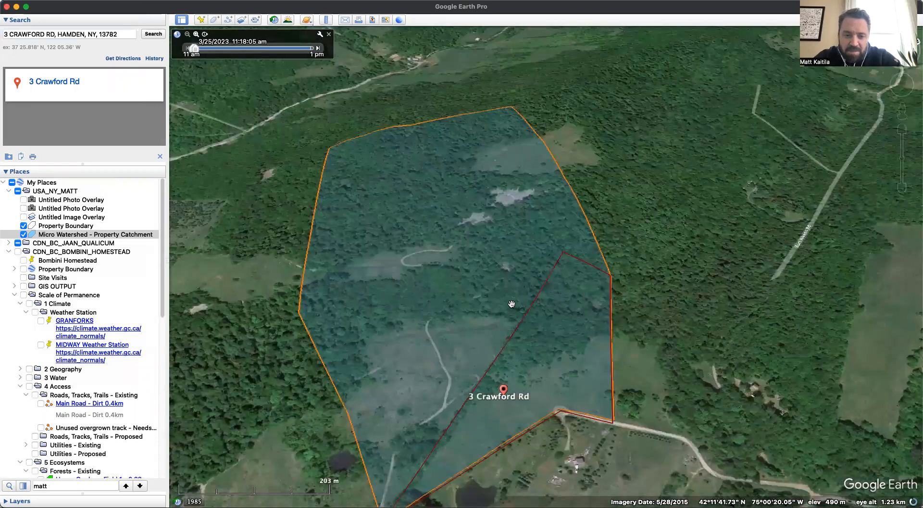
pyautogui.click(106, 244)
pyautogui.click(111, 235)
pyautogui.press('super+i')
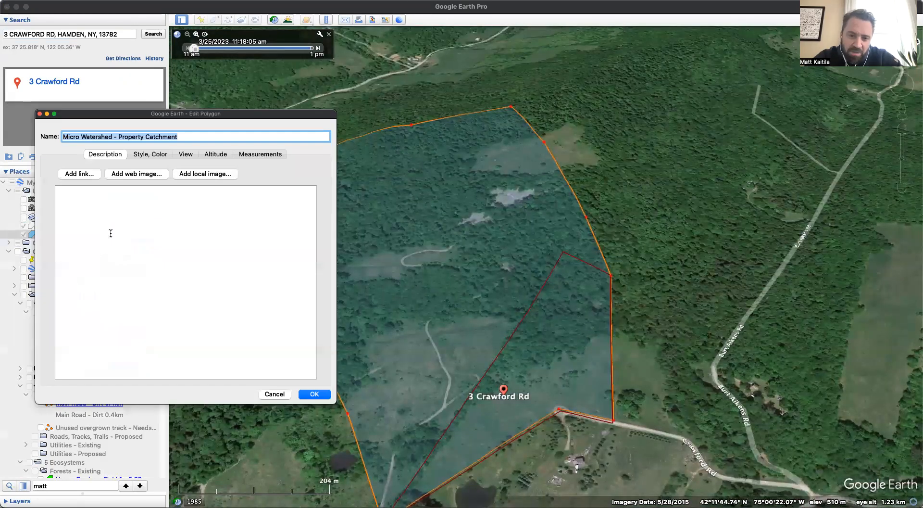
pyautogui.moveTo(288, 119); pyautogui.dragTo(65, 135)
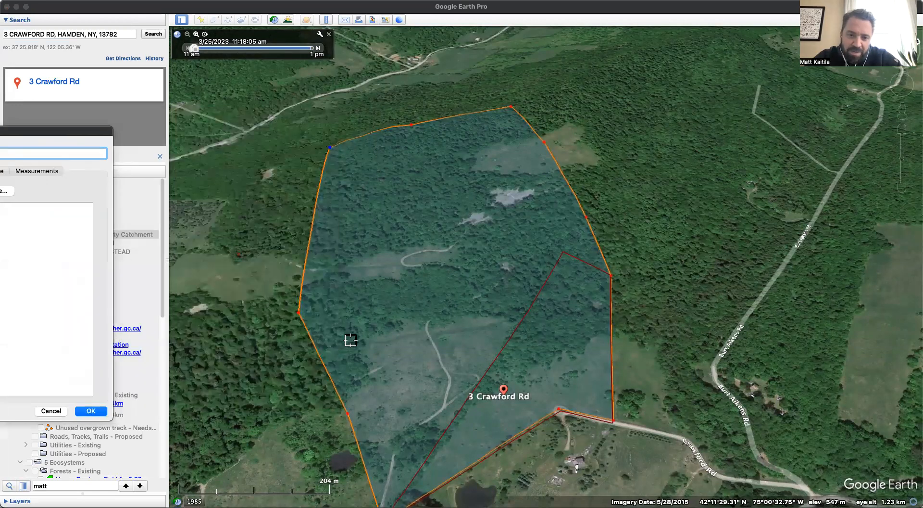
pyautogui.moveTo(300, 313); pyautogui.dragTo(331, 313)
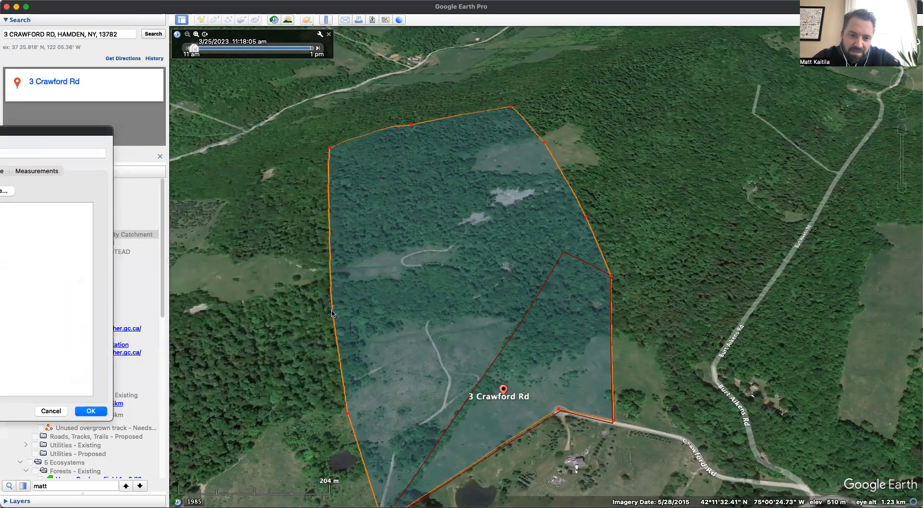
pyautogui.moveTo(347, 413); pyautogui.dragTo(360, 414)
pyautogui.moveTo(332, 312); pyautogui.dragTo(339, 309)
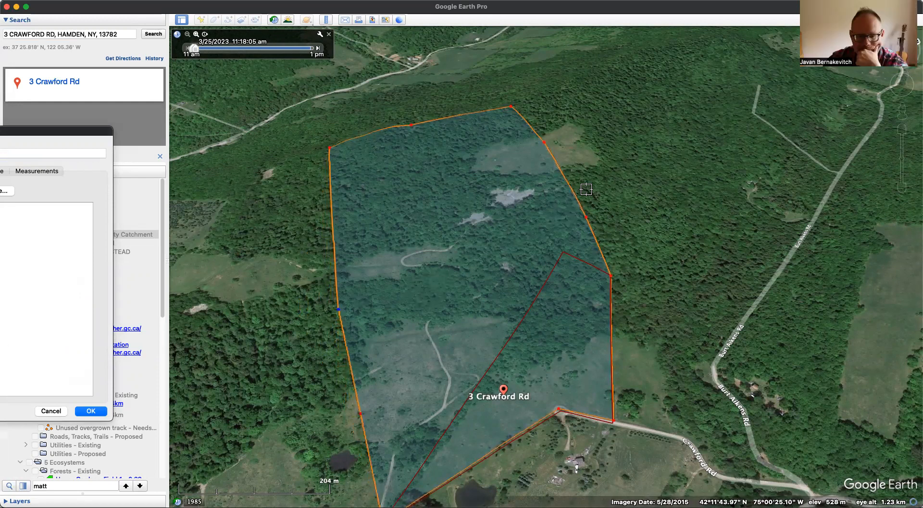
pyautogui.press('Return')
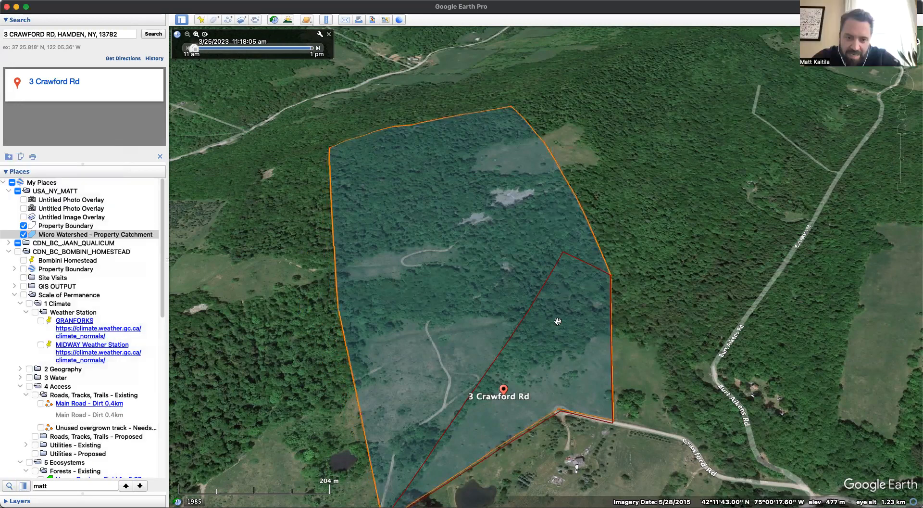
# - Examine the clearings, tracks and forest inside the catchment polygon and around the property boundary up close and from farther out
pyautogui.scroll(5, 591, 302)
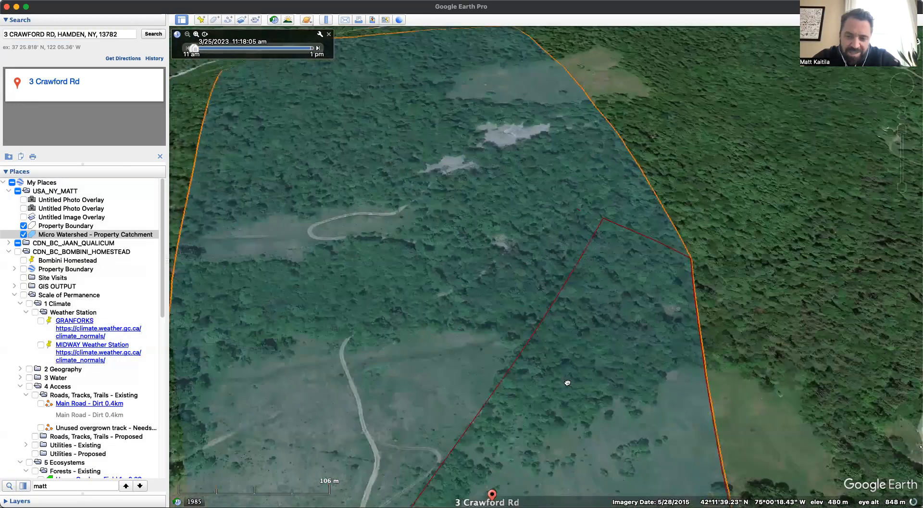
pyautogui.moveTo(567, 382); pyautogui.dragTo(696, 339)
pyautogui.moveTo(539, 387); pyautogui.dragTo(476, 385)
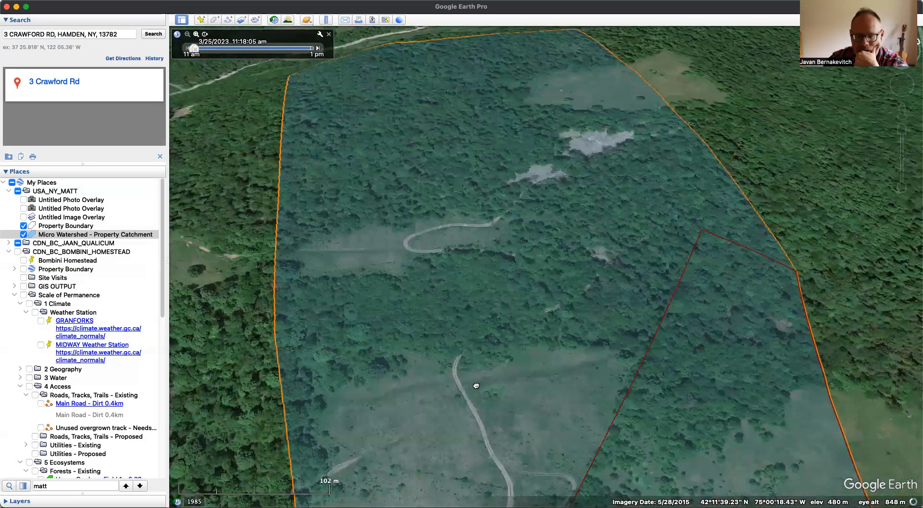
pyautogui.moveTo(600, 364); pyautogui.dragTo(641, 262)
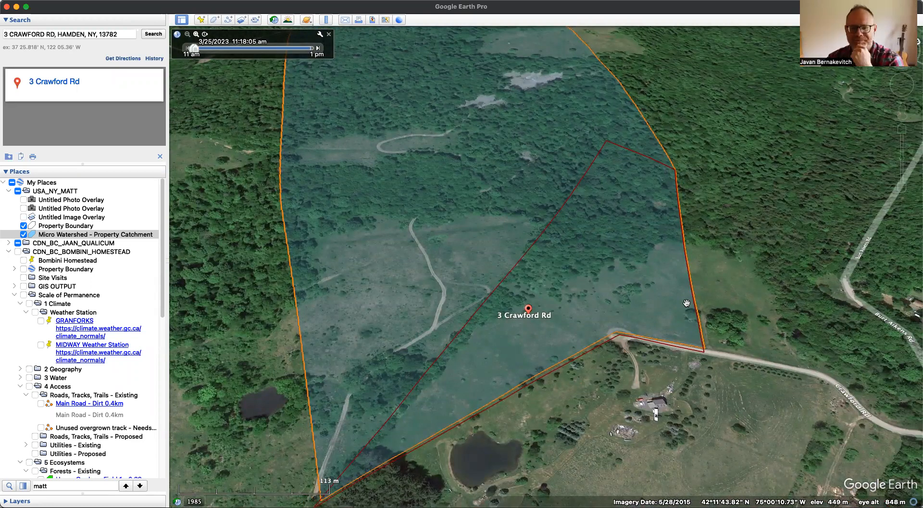
pyautogui.moveTo(508, 179); pyautogui.dragTo(507, 232)
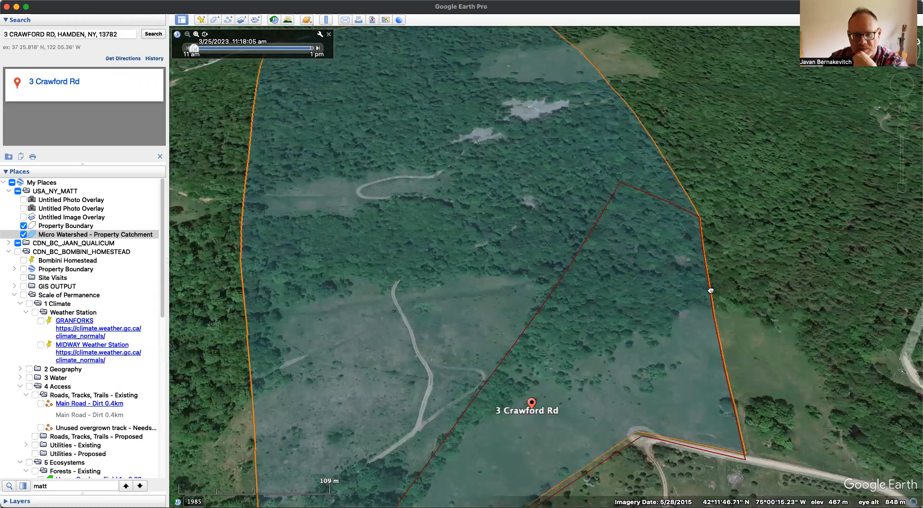
pyautogui.scroll(-4, 663, 313)
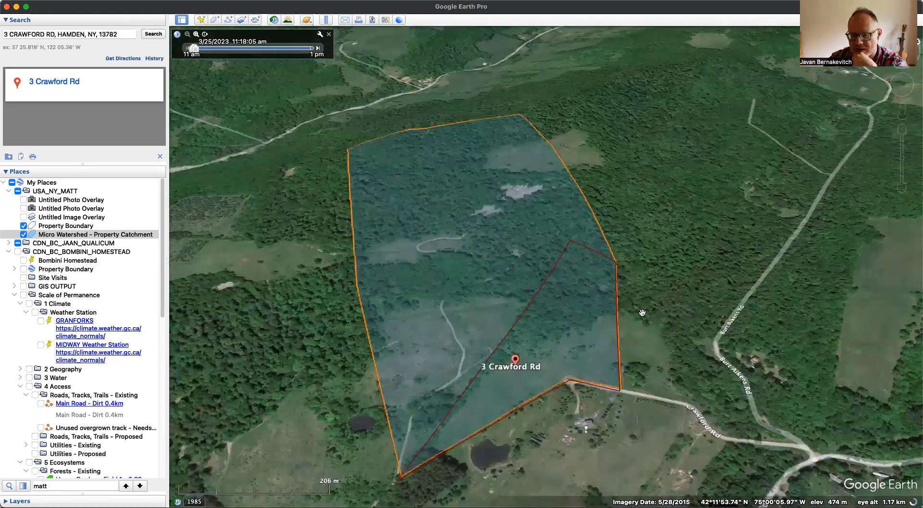
pyautogui.moveTo(465, 274); pyautogui.dragTo(394, 332)
pyautogui.scroll(4, 432, 324)
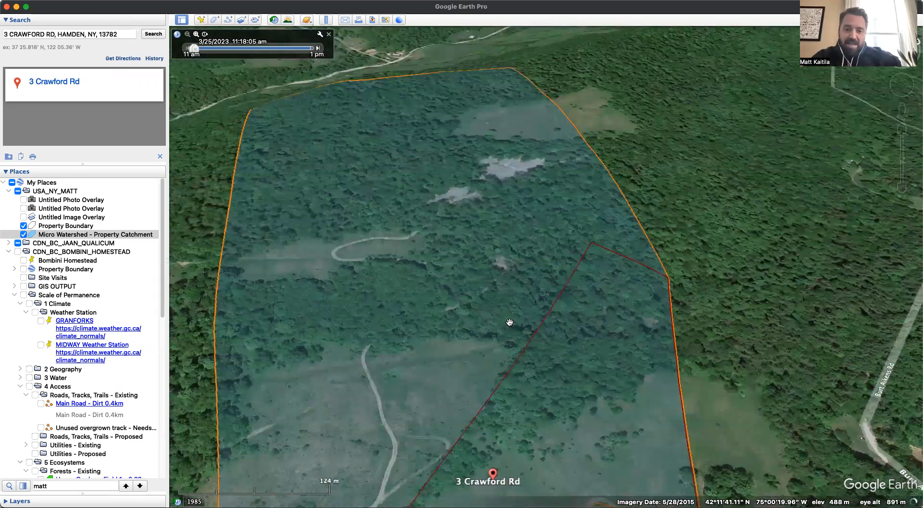
# - Sketch a hooked brown freehand line across the forest in the property's upper part, ending at its western boundary
pyautogui.moveTo(509, 349); pyautogui.dragTo(515, 290)
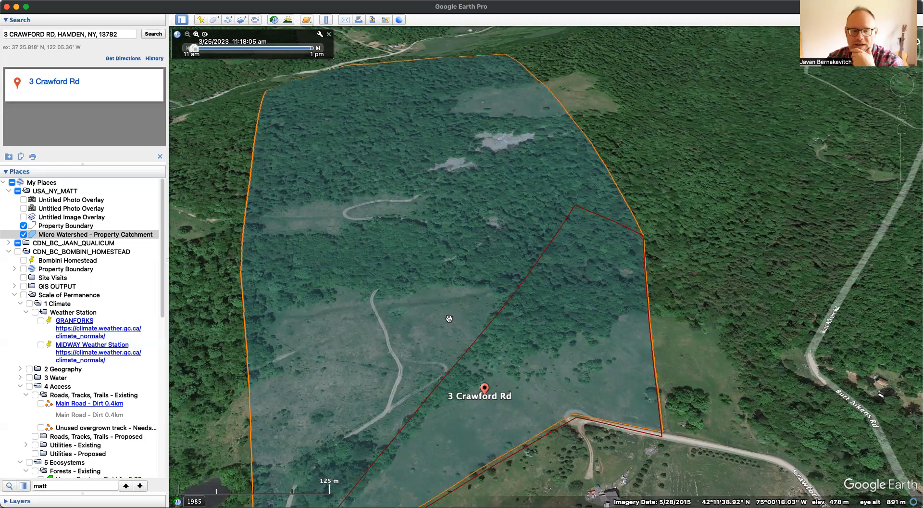
pyautogui.scroll(-2, 449, 318)
pyautogui.scroll(-2, 385, 242)
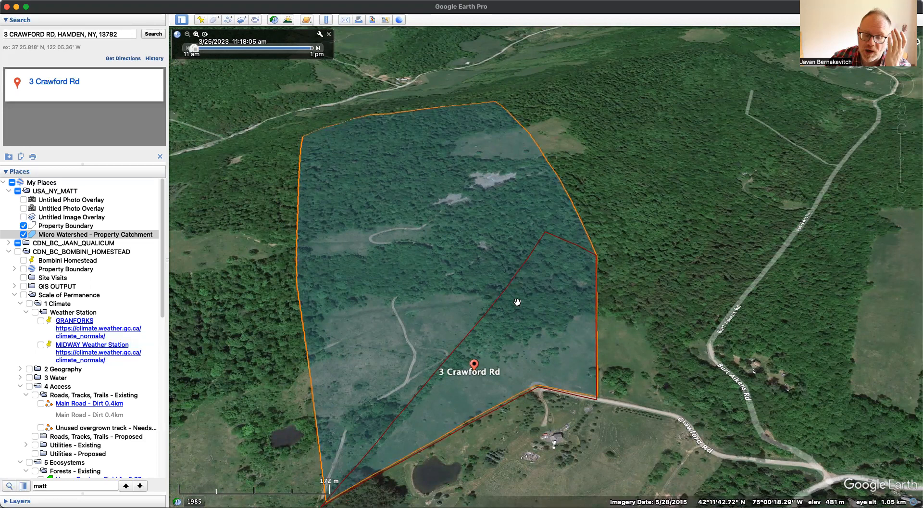
pyautogui.moveTo(516, 266); pyautogui.dragTo(474, 306)
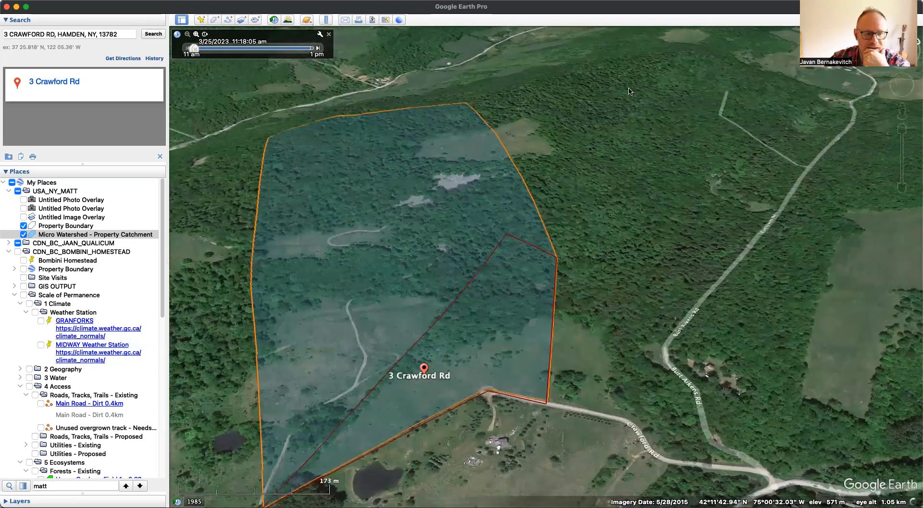
pyautogui.click(86, 221)
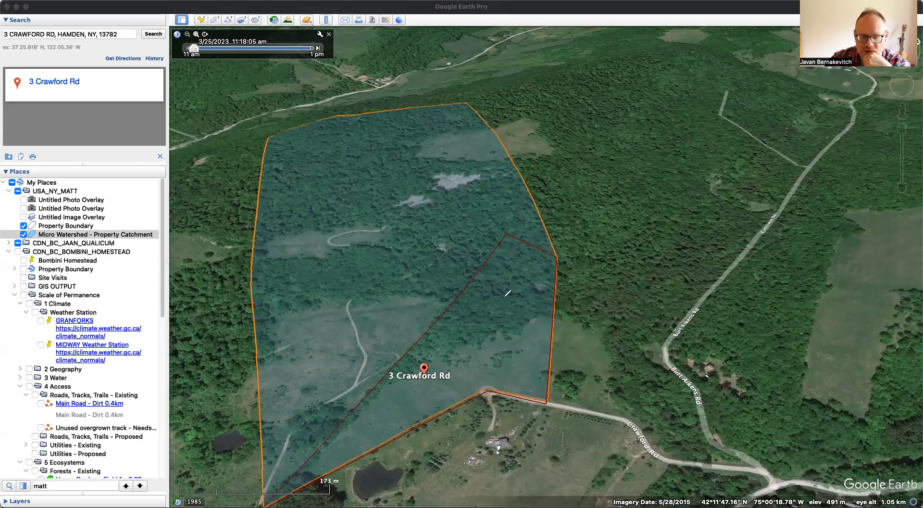
pyautogui.moveTo(510, 292); pyautogui.dragTo(535, 289)
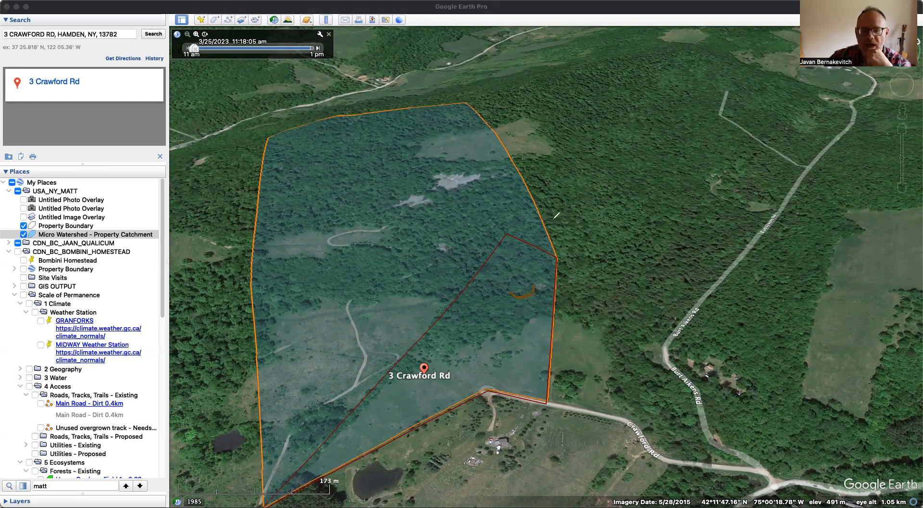
pyautogui.moveTo(513, 292); pyautogui.dragTo(463, 297)
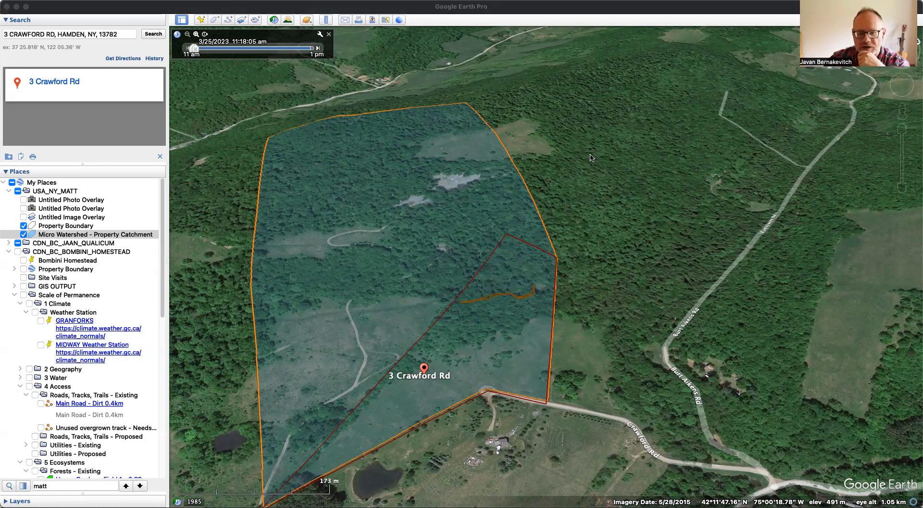
# - Try blue downhill flow arrows above and along the brown line, and remove the blue strokes again
pyautogui.moveTo(475, 260)
pyautogui.mouseDown()
pyautogui.moveTo(476, 278)
pyautogui.moveTo(508, 264)
pyautogui.moveTo(505, 273)
pyautogui.mouseUp()
pyautogui.moveTo(525, 244)
pyautogui.mouseDown()
pyautogui.moveTo(533, 291)
pyautogui.moveTo(471, 296)
pyautogui.moveTo(455, 307)
pyautogui.moveTo(466, 317)
pyautogui.mouseUp()
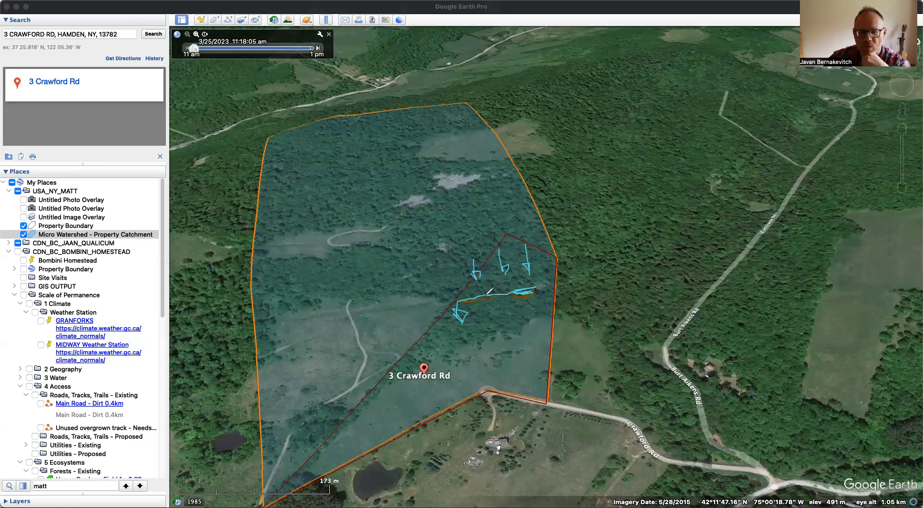
pyautogui.click(625, 114)
pyautogui.click(625, 114)
pyautogui.click(626, 115)
pyautogui.click(626, 115)
pyautogui.click(625, 115)
pyautogui.click(626, 115)
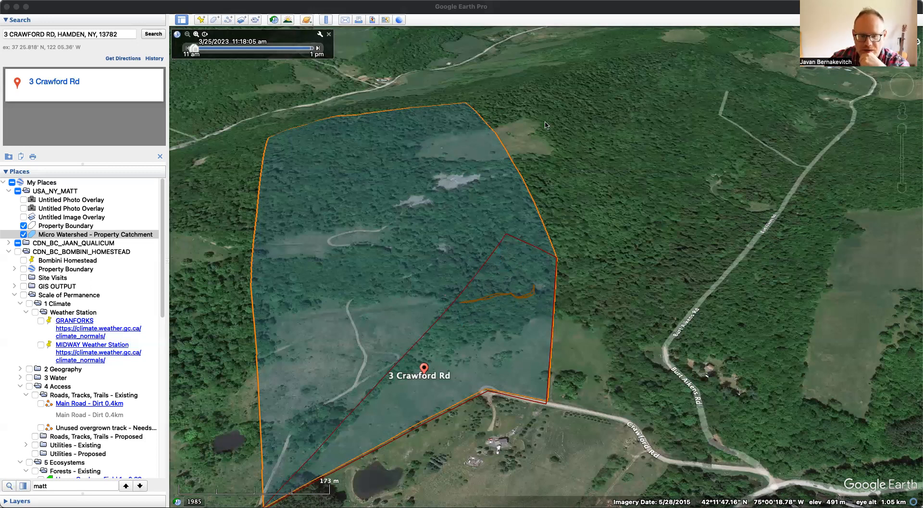
# - Extend the brown line to the catchment's western edge, and sketch two hooked brown lines with a blue flow arrow below it
pyautogui.moveTo(462, 305)
pyautogui.mouseDown()
pyautogui.moveTo(384, 319)
pyautogui.moveTo(265, 321)
pyautogui.mouseUp()
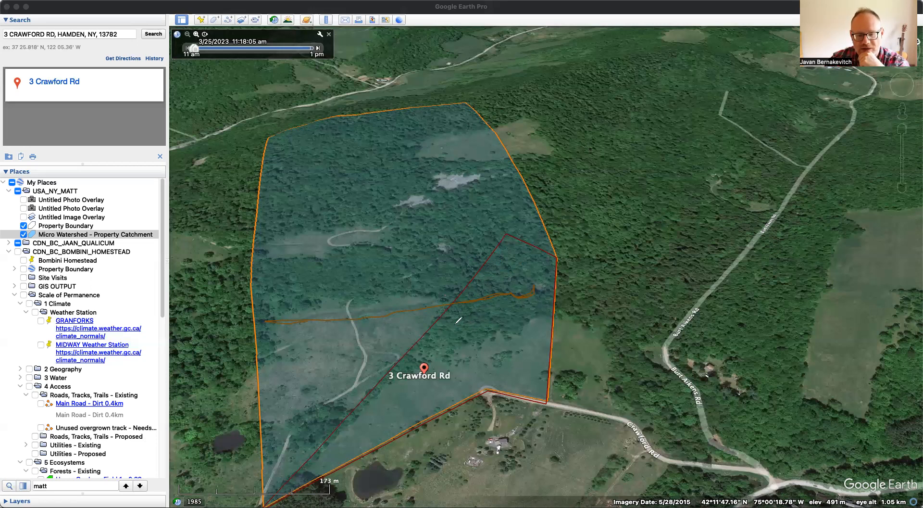
pyautogui.moveTo(466, 331)
pyautogui.mouseDown()
pyautogui.moveTo(483, 327)
pyautogui.moveTo(452, 338)
pyautogui.moveTo(526, 342)
pyautogui.moveTo(522, 331)
pyautogui.mouseUp()
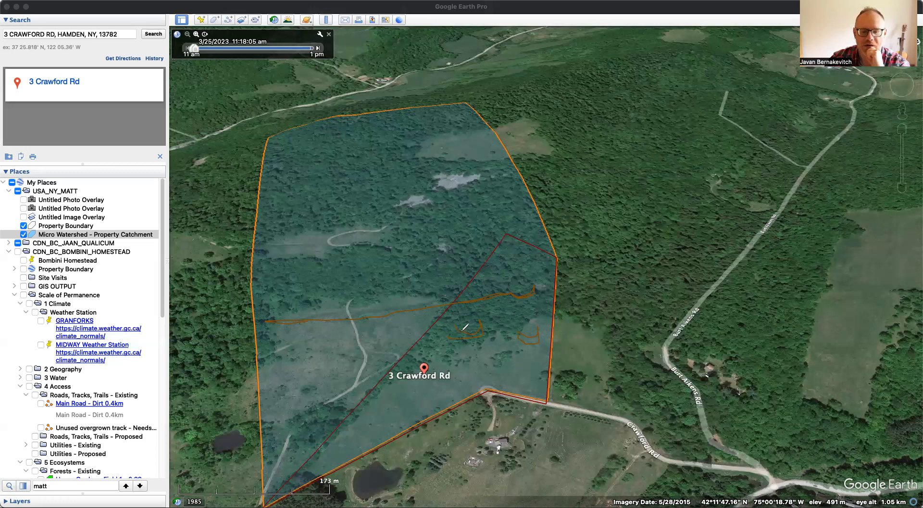
pyautogui.moveTo(481, 321)
pyautogui.mouseDown()
pyautogui.moveTo(545, 303)
pyautogui.moveTo(501, 317)
pyautogui.mouseUp()
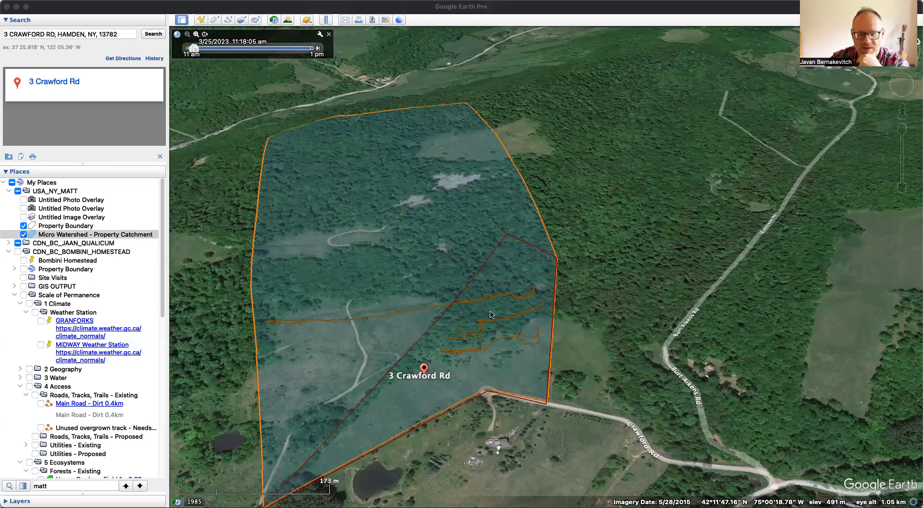
pyautogui.moveTo(515, 313)
pyautogui.mouseDown()
pyautogui.moveTo(533, 327)
pyautogui.moveTo(534, 319)
pyautogui.moveTo(524, 326)
pyautogui.mouseUp()
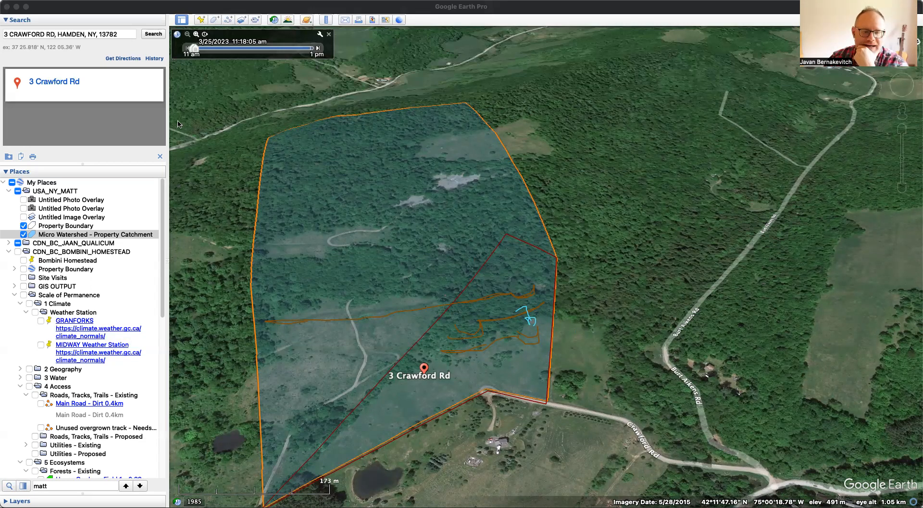
# - Add a polygon in the USA_NY_MATT folder outlining the upper part of the property between the brown line and the northern boundary
pyautogui.rightClick(58, 191)
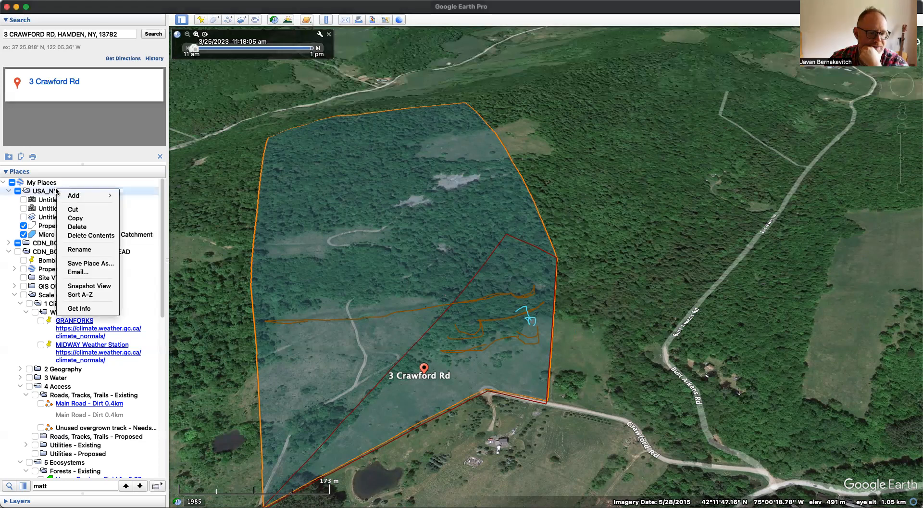
pyautogui.moveTo(98, 195)
pyautogui.click(143, 234)
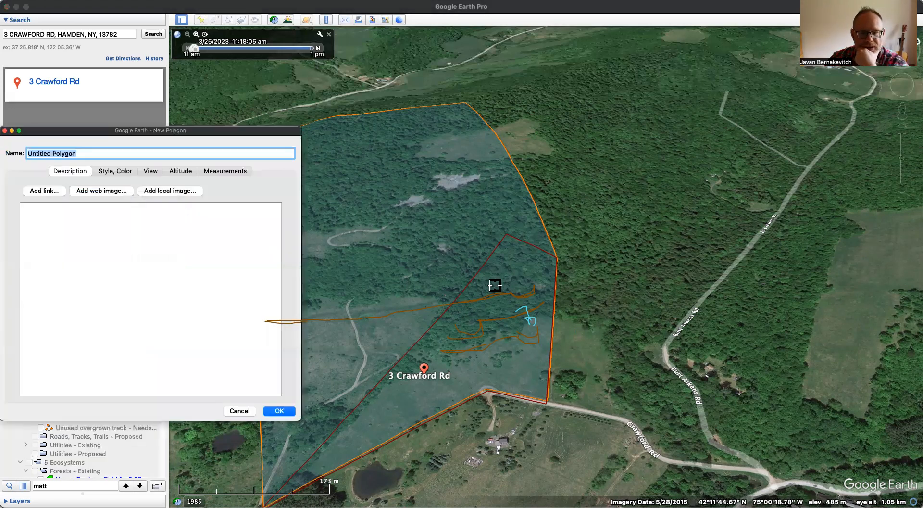
pyautogui.click(456, 298)
pyautogui.click(513, 290)
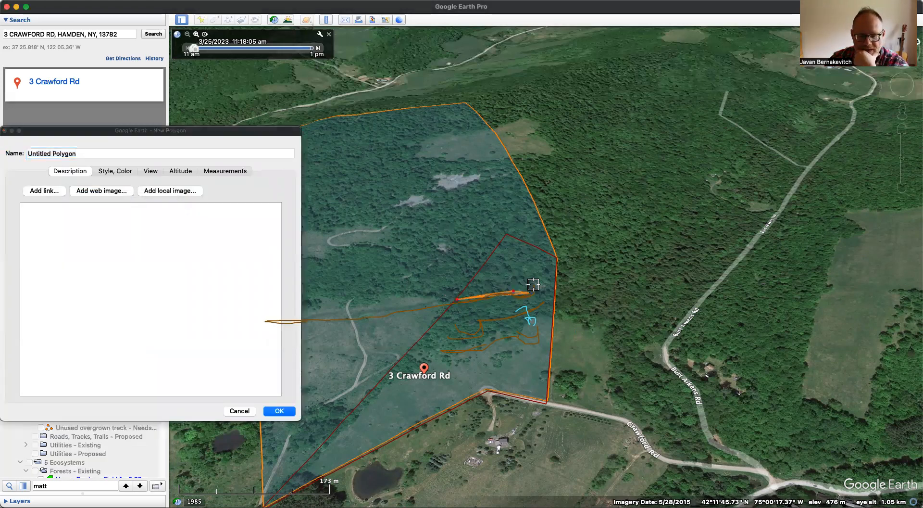
pyautogui.click(535, 284)
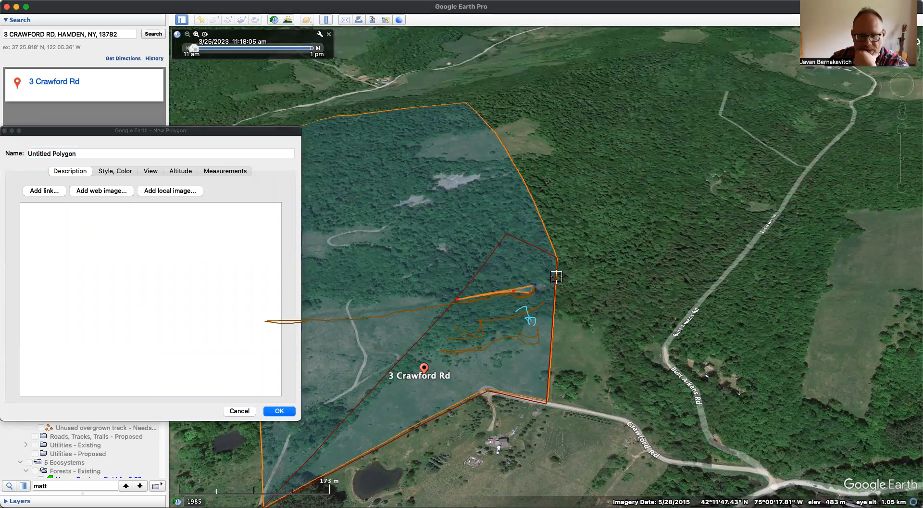
pyautogui.click(556, 278)
pyautogui.click(556, 260)
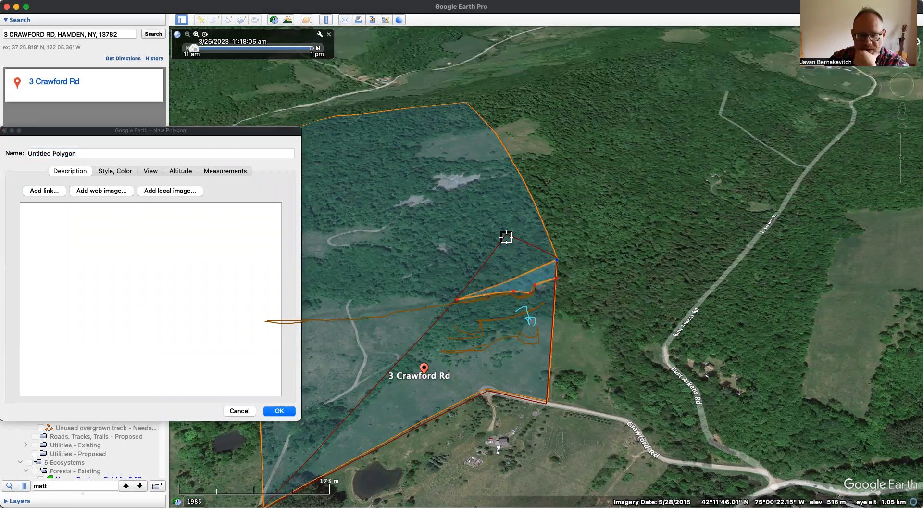
pyautogui.click(507, 236)
# - Measure the new polygon's area in square meters
pyautogui.click(220, 173)
pyautogui.click(220, 173)
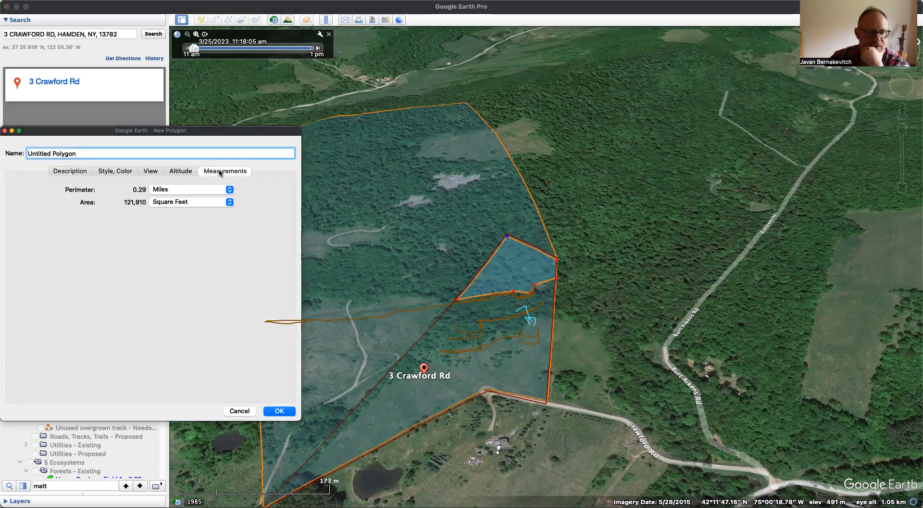
pyautogui.click(187, 201)
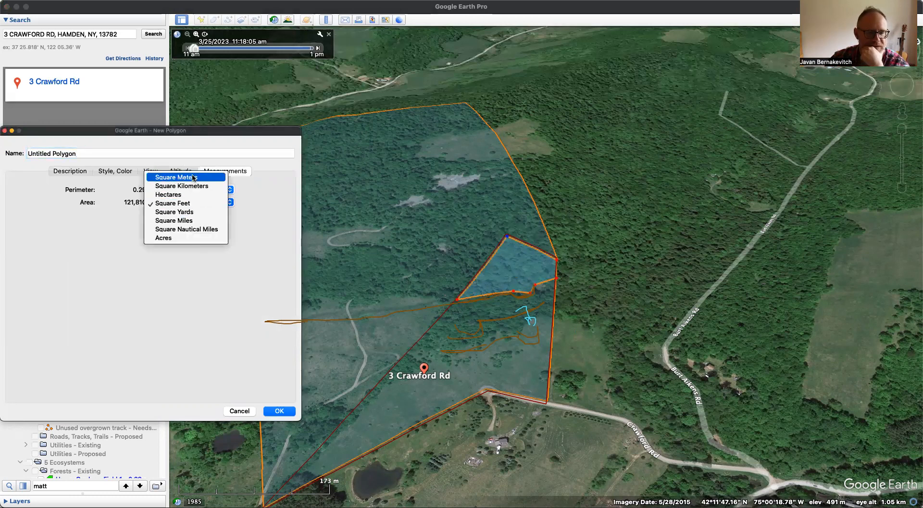
pyautogui.click(193, 178)
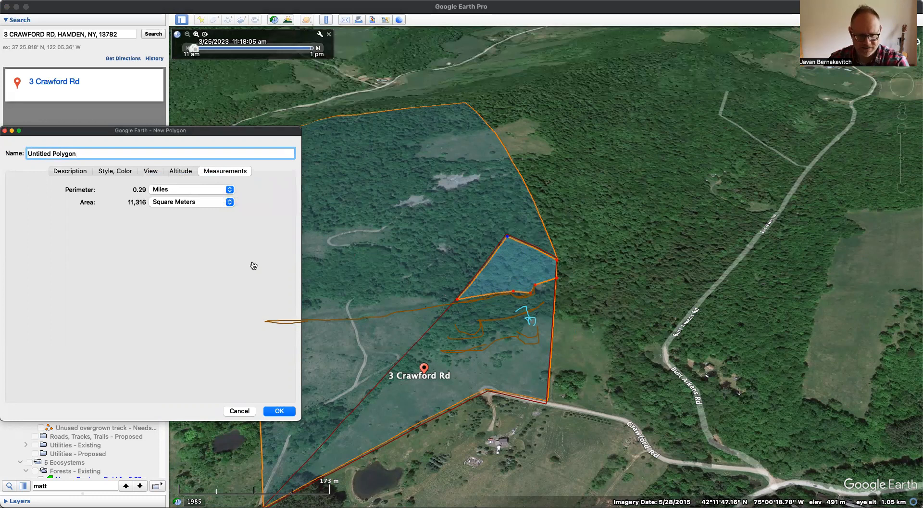
# - Append "1234mm x 11,316m2" to the new polygon's name
pyautogui.press('super+Tab')
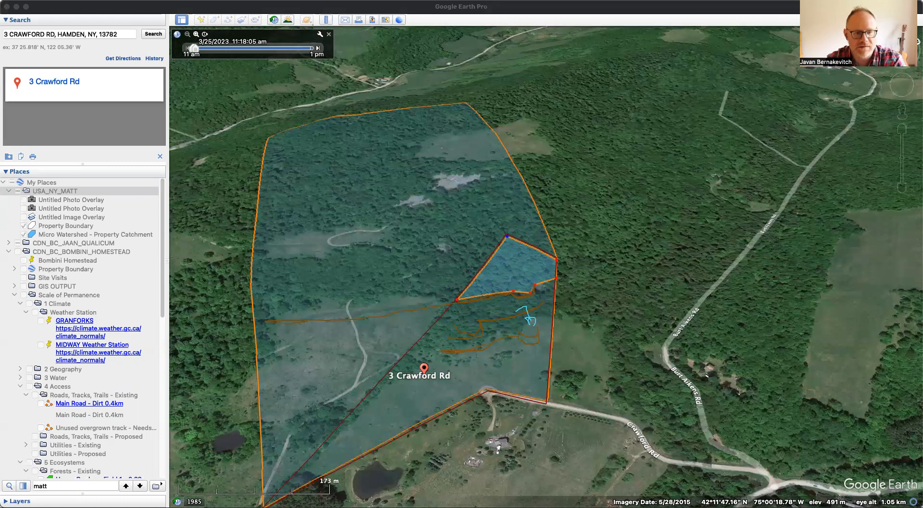
pyautogui.click(326, 254)
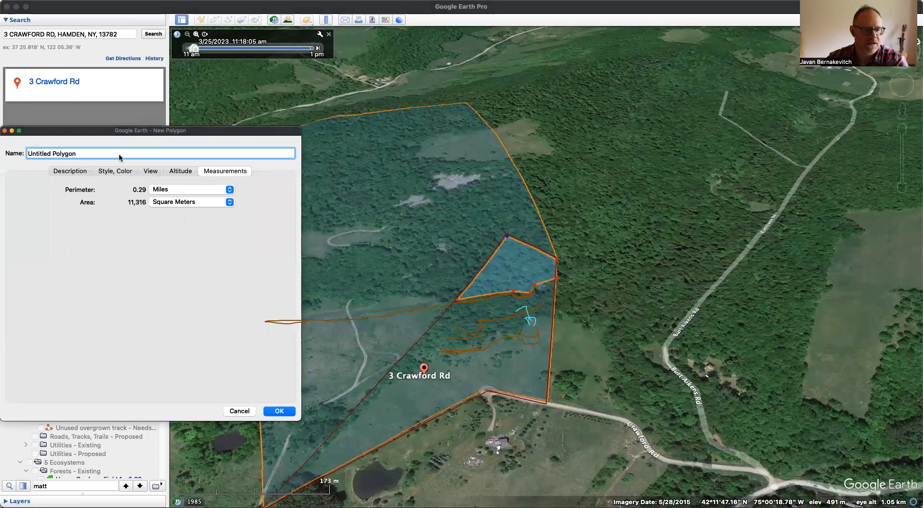
pyautogui.write('12')
pyautogui.press('Return')
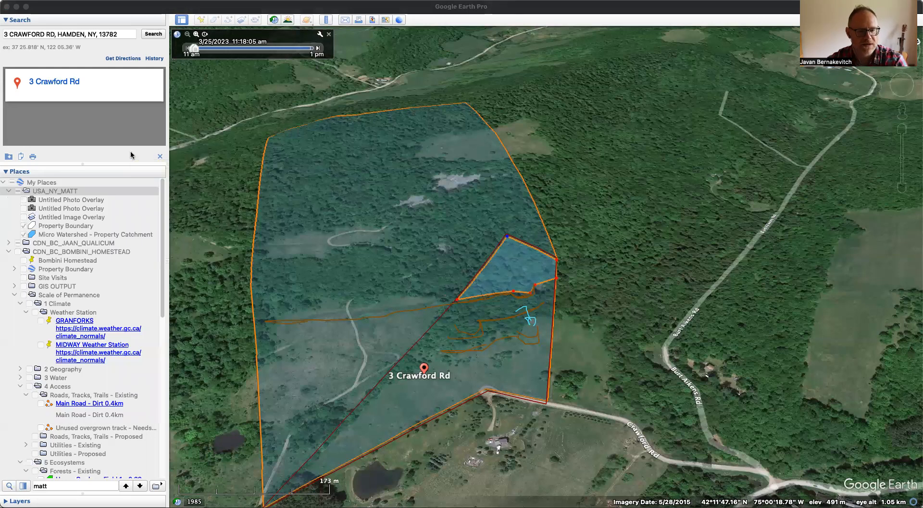
pyautogui.press('super+Tab')
pyautogui.write('34m')
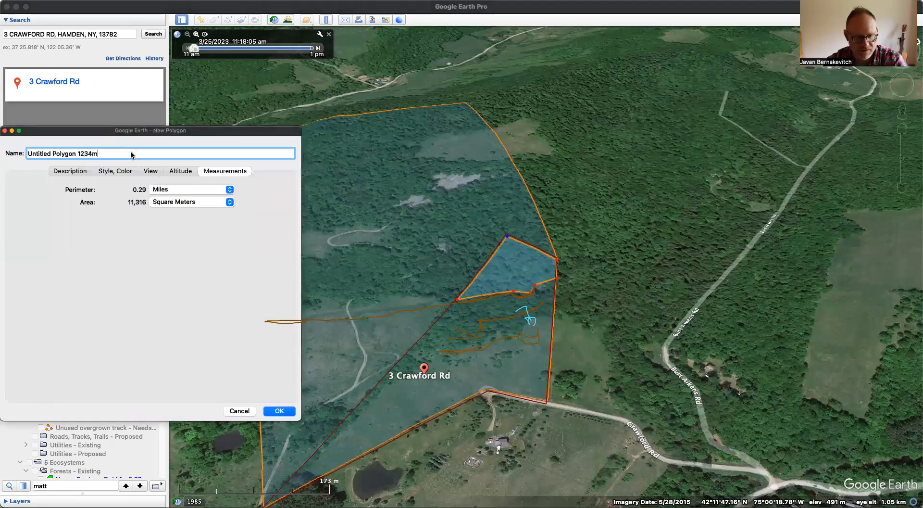
pyautogui.write('m x 1')
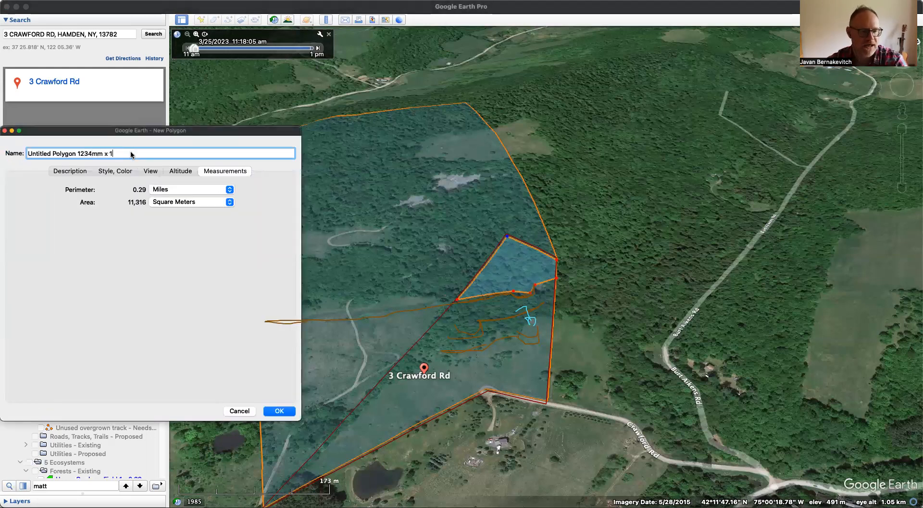
pyautogui.write('113165')
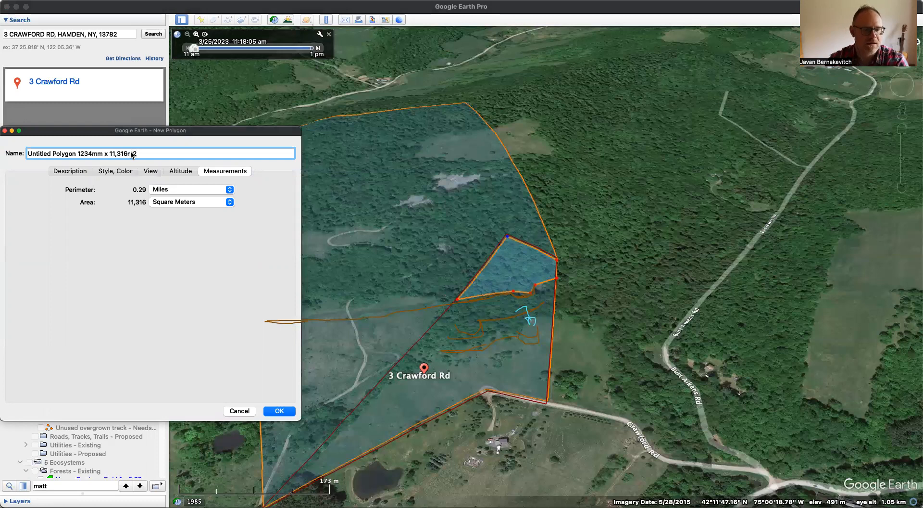
pyautogui.press('Return')
pyautogui.click(132, 155)
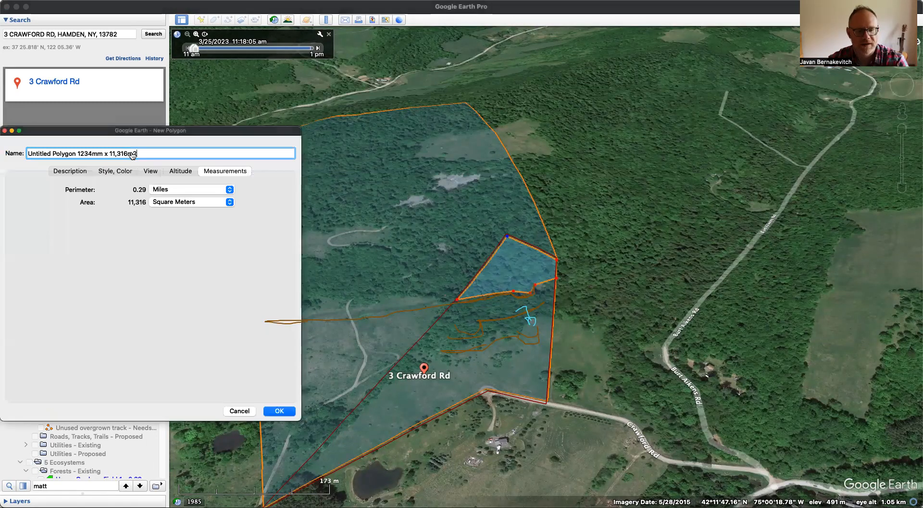
pyautogui.press('super+Tab')
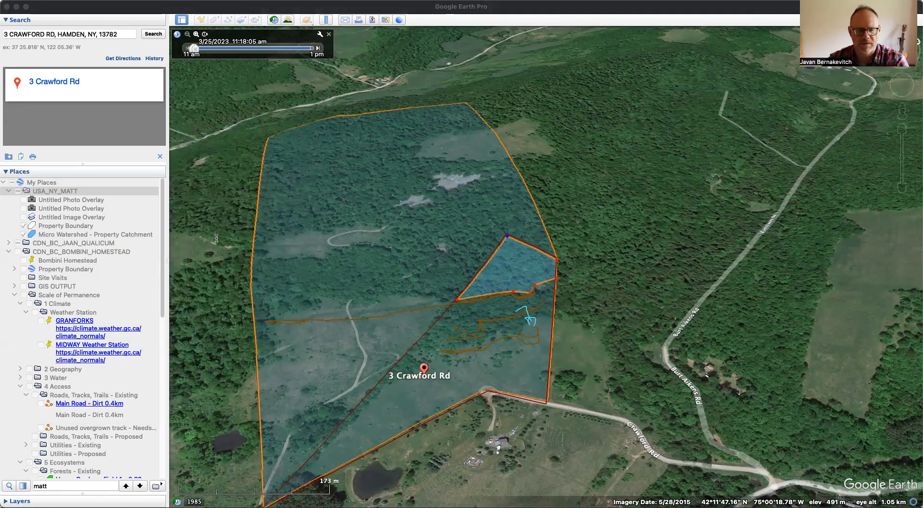
pyautogui.click(217, 241)
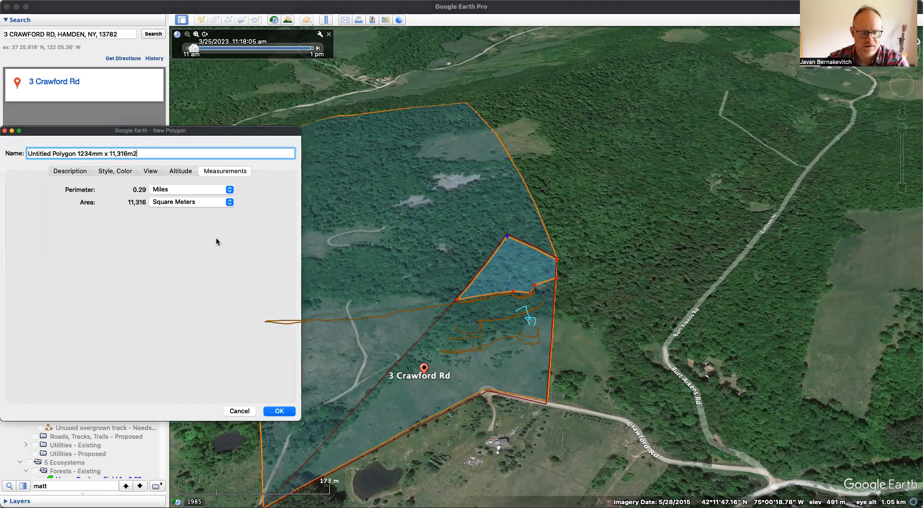
pyautogui.press('super+Tab')
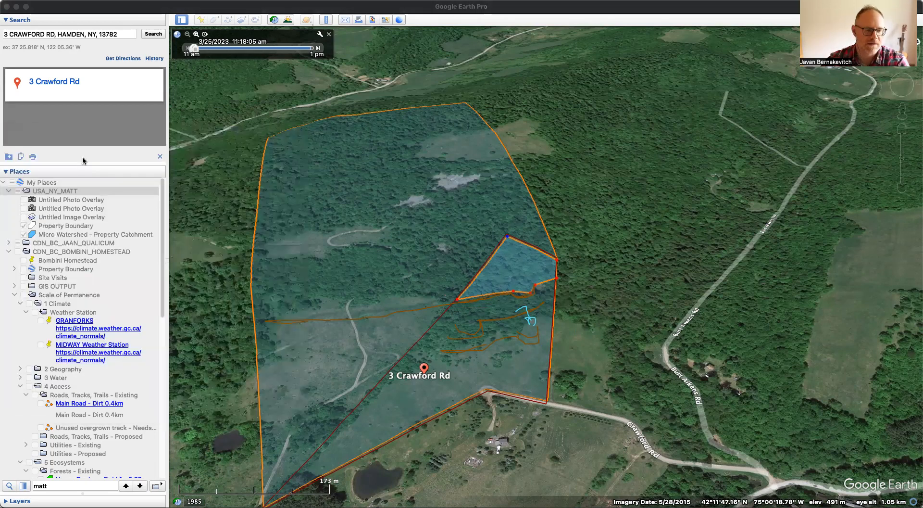
pyautogui.click(333, 243)
pyautogui.press('super+Tab')
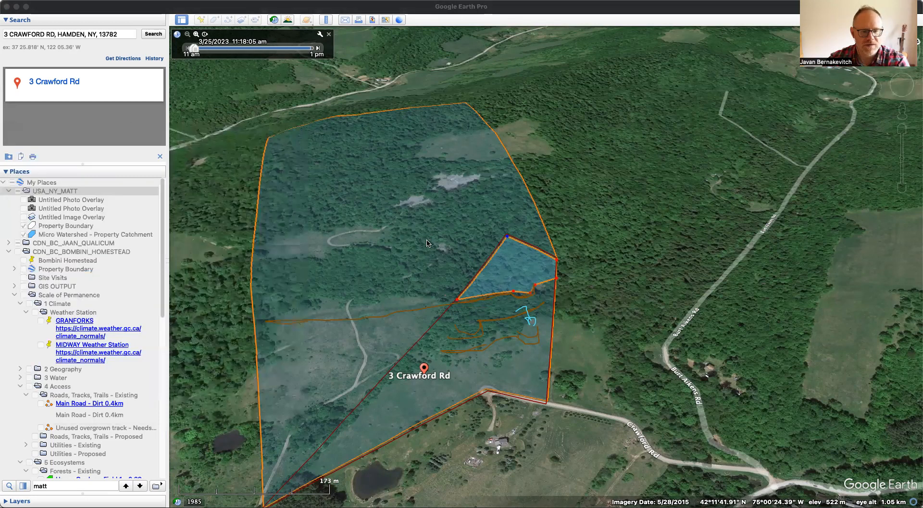
pyautogui.press('super+Tab')
pyautogui.press('super+Tab')
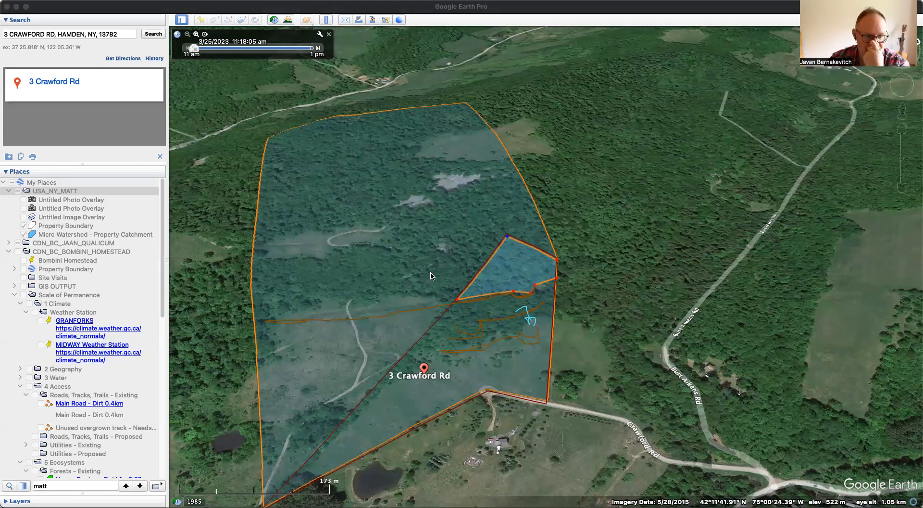
# - Append "= 14,000,000L / 4,000,000G" to the new polygon's name and save the polygon
pyautogui.click(350, 203)
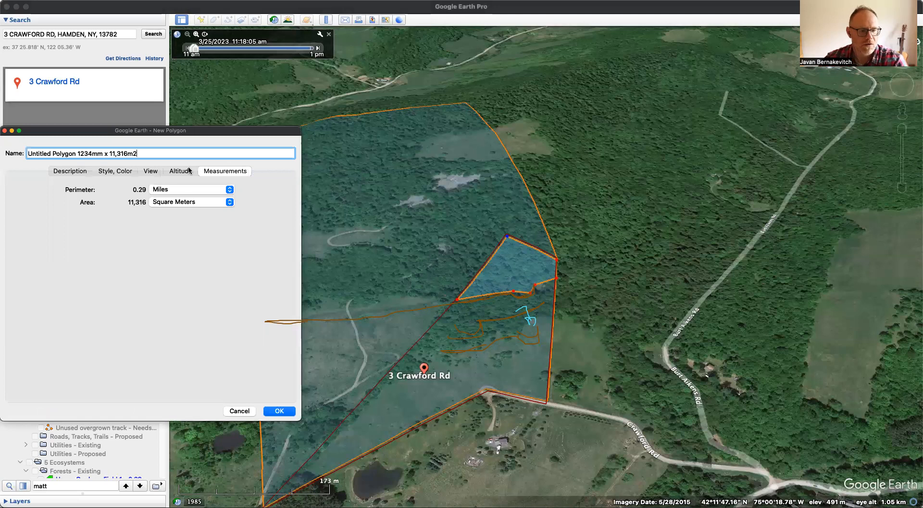
pyautogui.write('= 14')
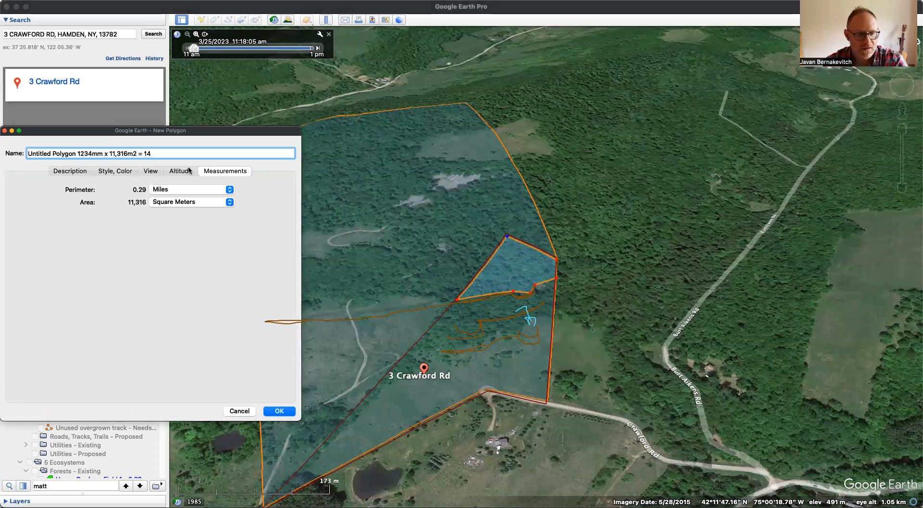
pyautogui.write('m')
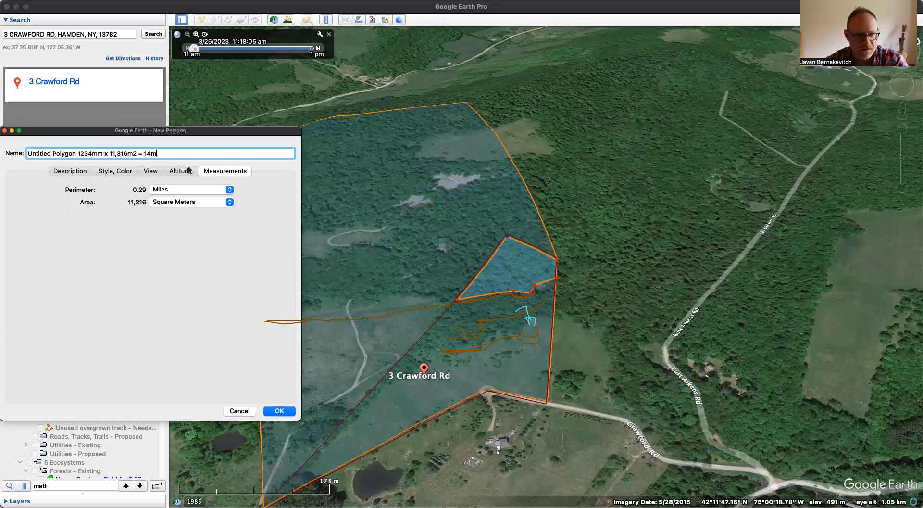
pyautogui.press('BackSpace')
pyautogui.write(',oo')
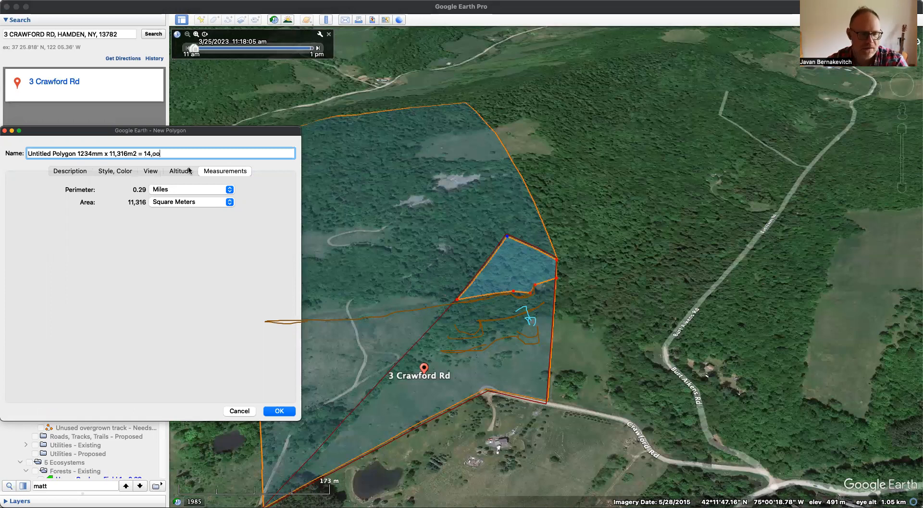
pyautogui.press('BackSpace')
pyautogui.press('BackSpace')
pyautogui.write('00')
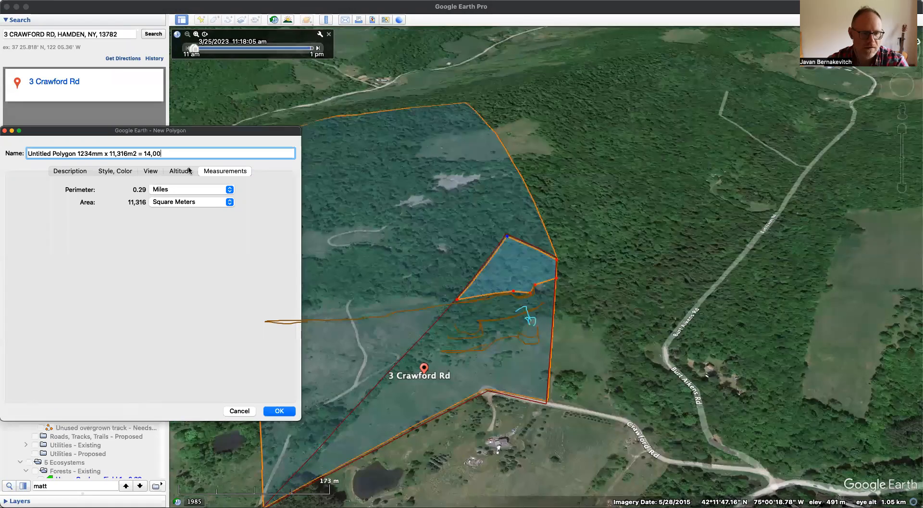
pyautogui.write('0,000')
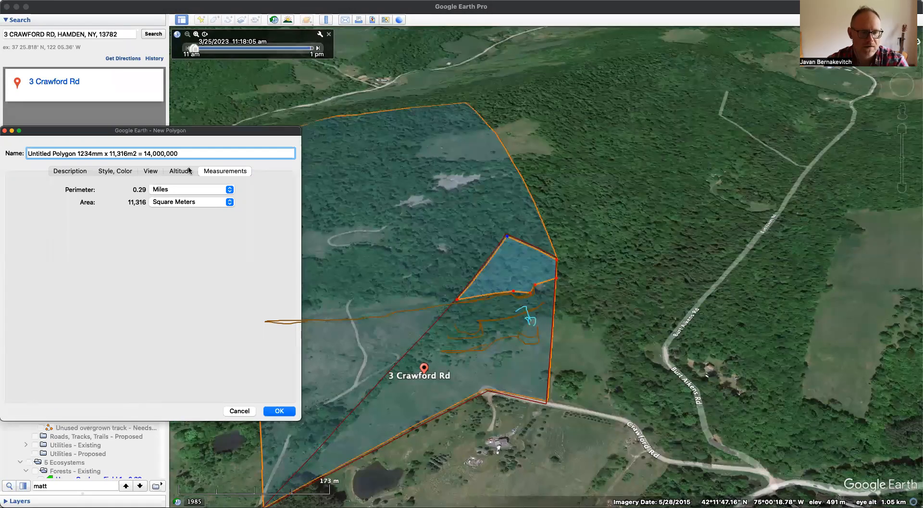
pyautogui.write('L / ')
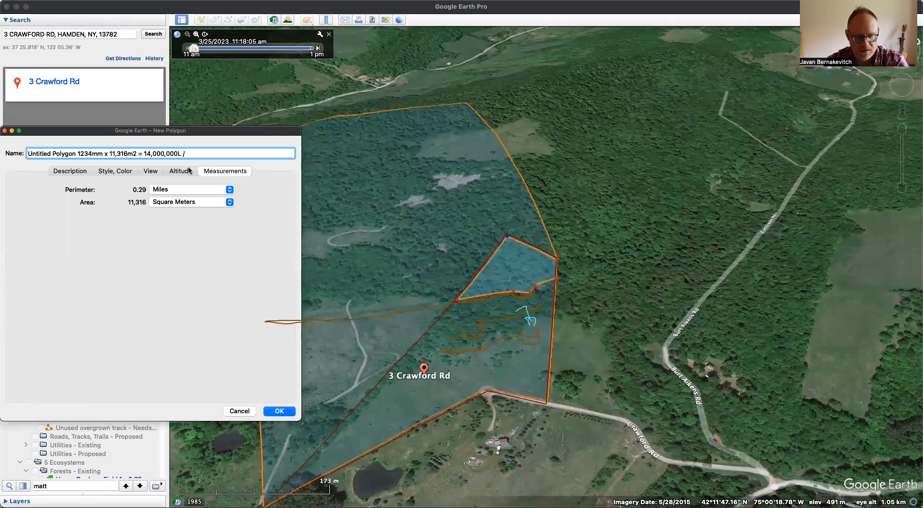
pyautogui.write('4')
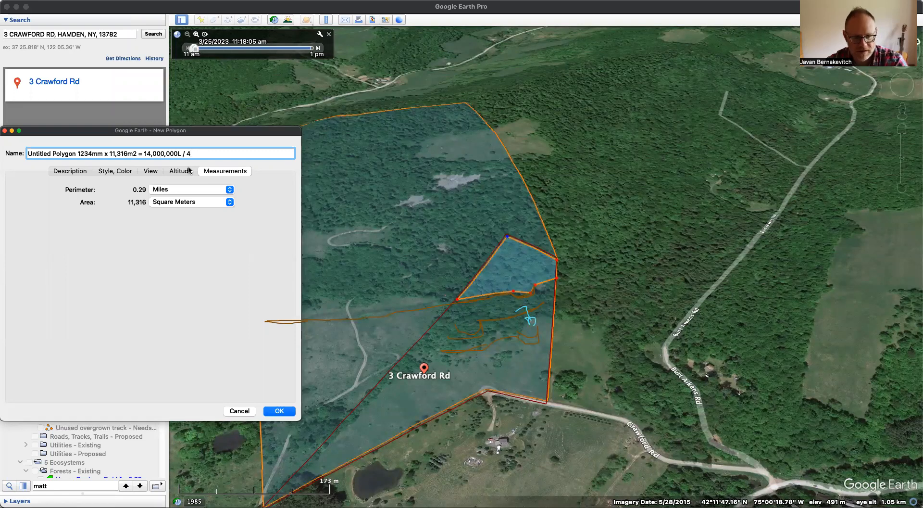
pyautogui.write(',000,000G')
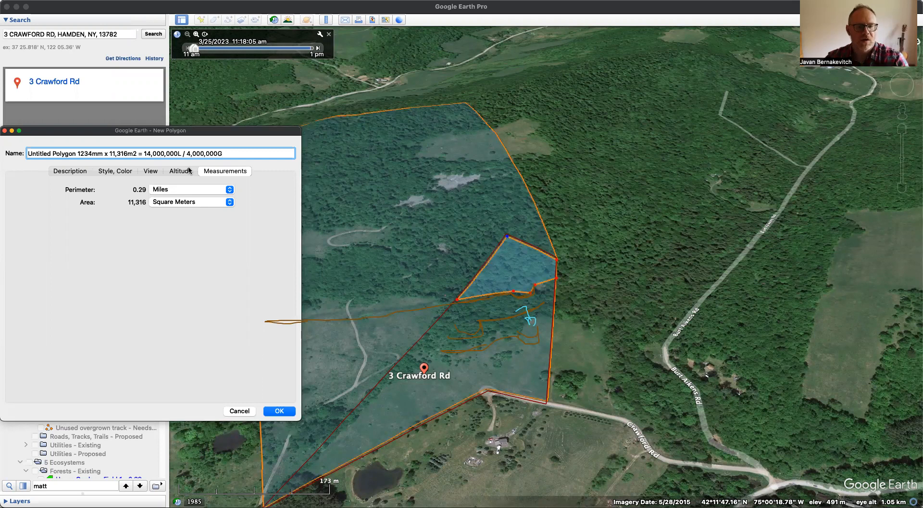
pyautogui.click(279, 410)
# - Replace "Untitled Polygon" in the saved polygon's name with "Proposed Top Pond Catchment", keeping the rainfall calculation after it
pyautogui.click(79, 243)
pyautogui.press('super+i')
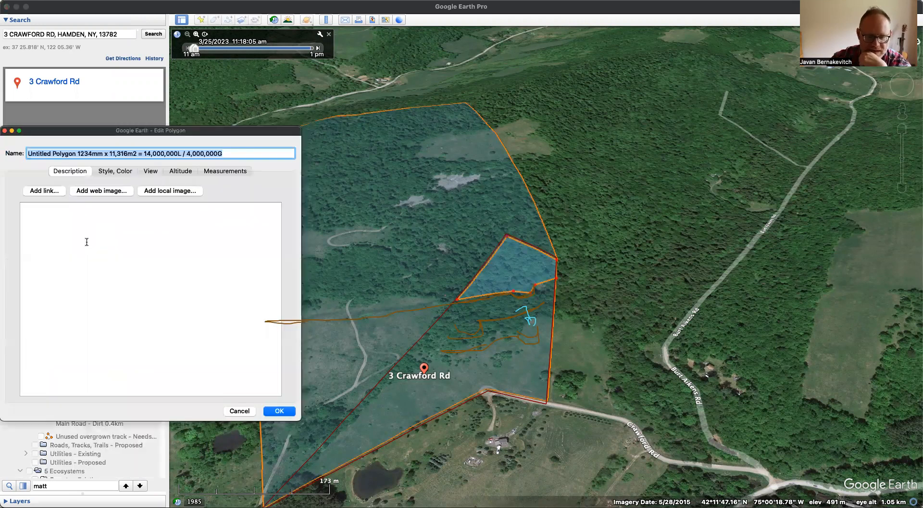
pyautogui.moveTo(89, 153); pyautogui.dragTo(23, 154)
pyautogui.click(76, 153)
pyautogui.write('Proposed Top ')
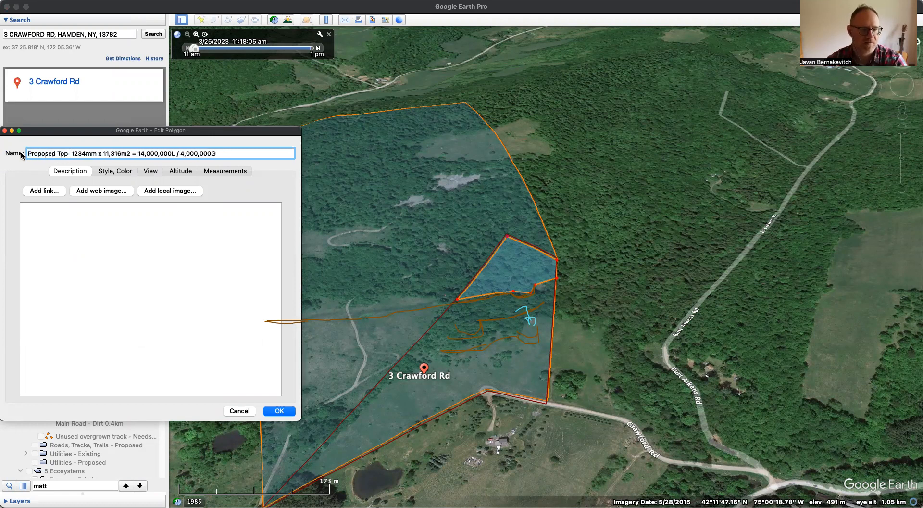
pyautogui.write('Pond Ca')
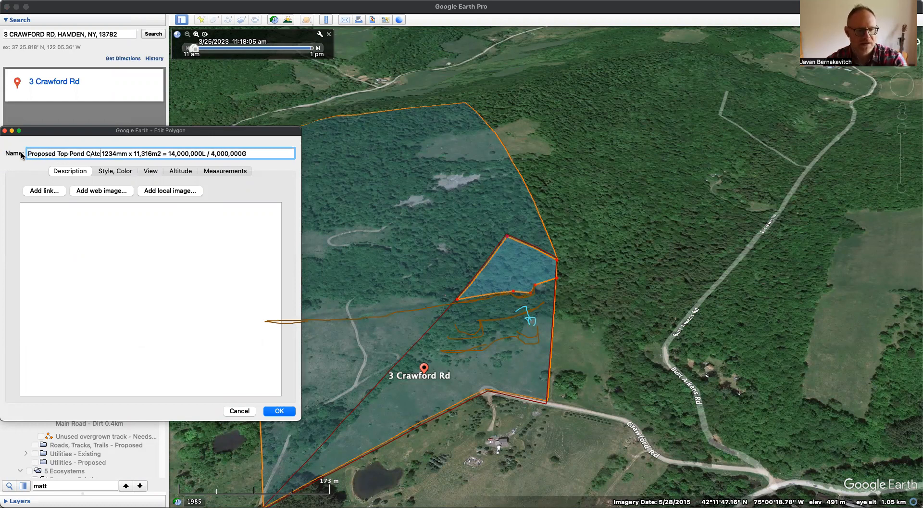
pyautogui.write('tchment')
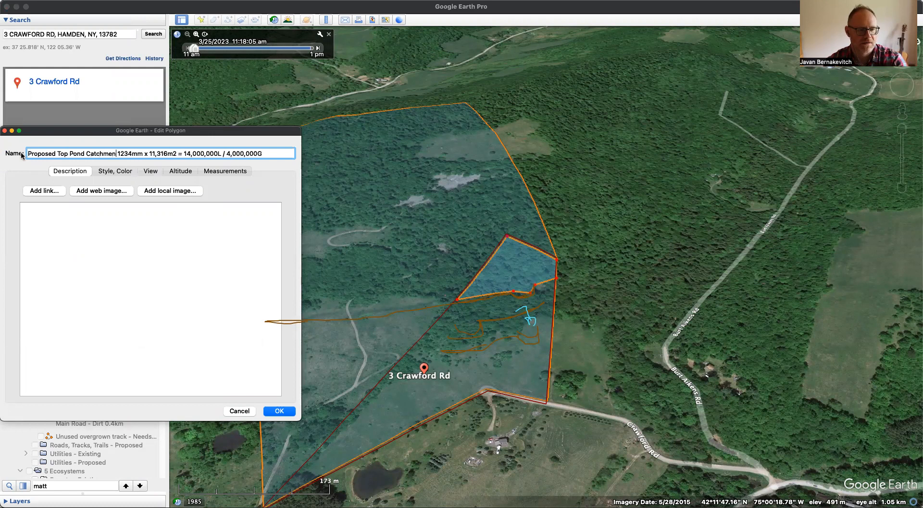
# - Copy the polygon's full name into its description and save the changes
pyautogui.press('super+a')
pyautogui.press('super+c')
pyautogui.click(91, 258)
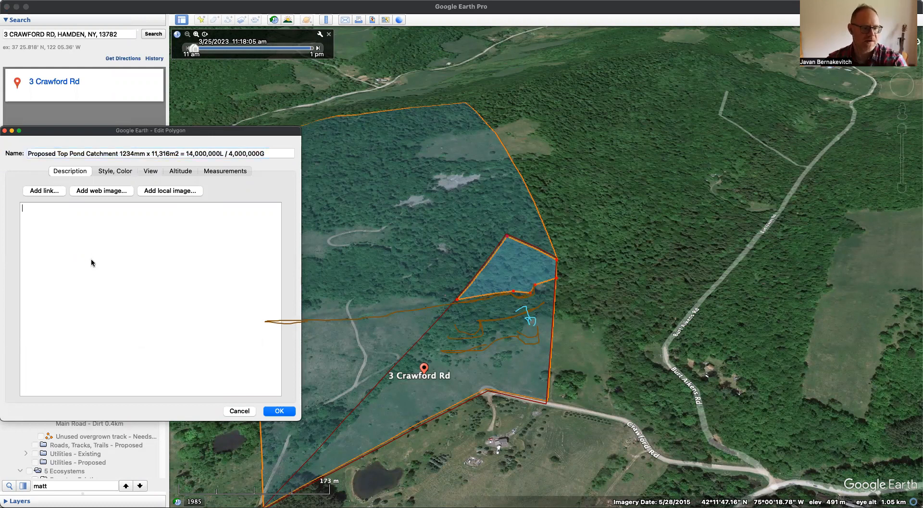
pyautogui.press('super+v')
pyautogui.click(279, 410)
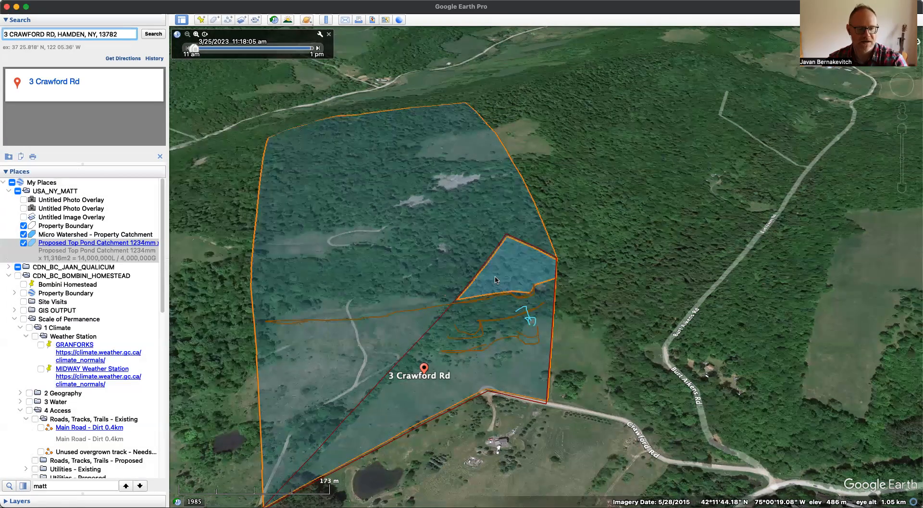
# - View the Proposed Top Pond Catchment polygon's information balloon on the map and close it
pyautogui.click(504, 266)
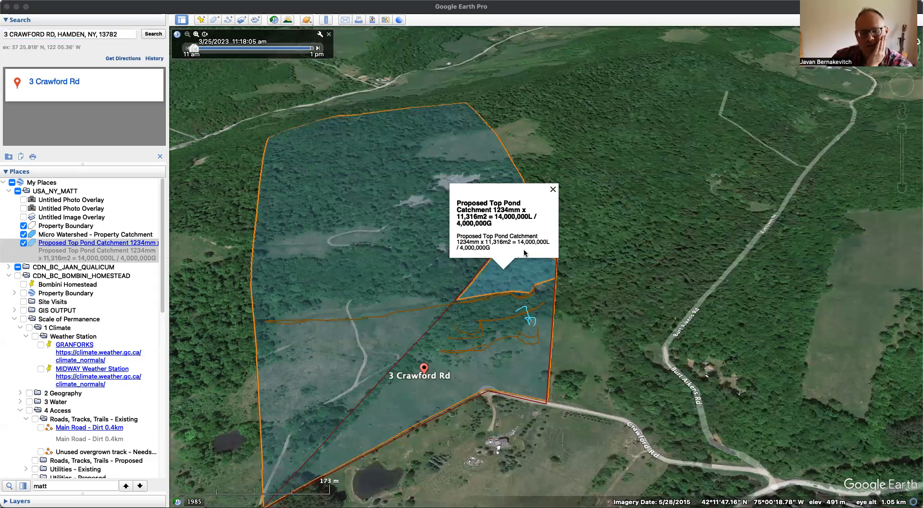
pyautogui.click(553, 190)
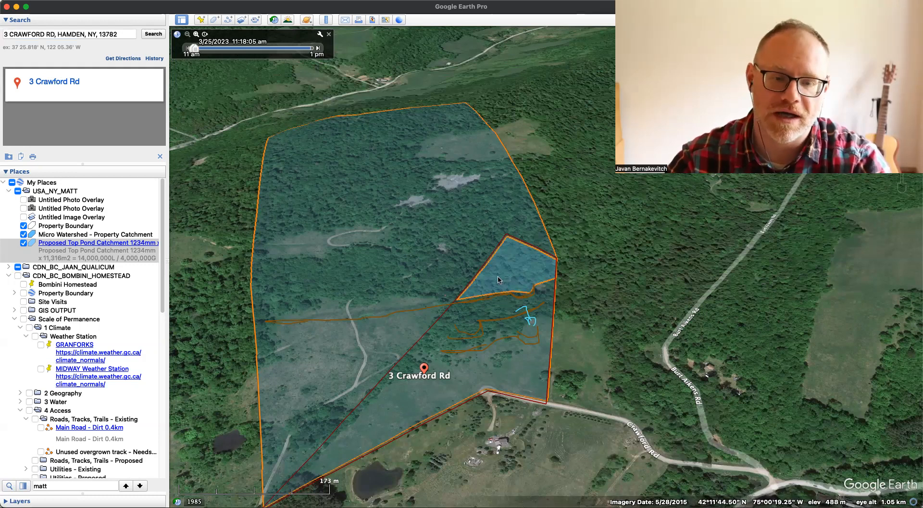
# - Sketch a light green line inside the property's southern boundary and up its eastern edge to just below the blue arrow
pyautogui.moveTo(504, 345); pyautogui.dragTo(495, 299)
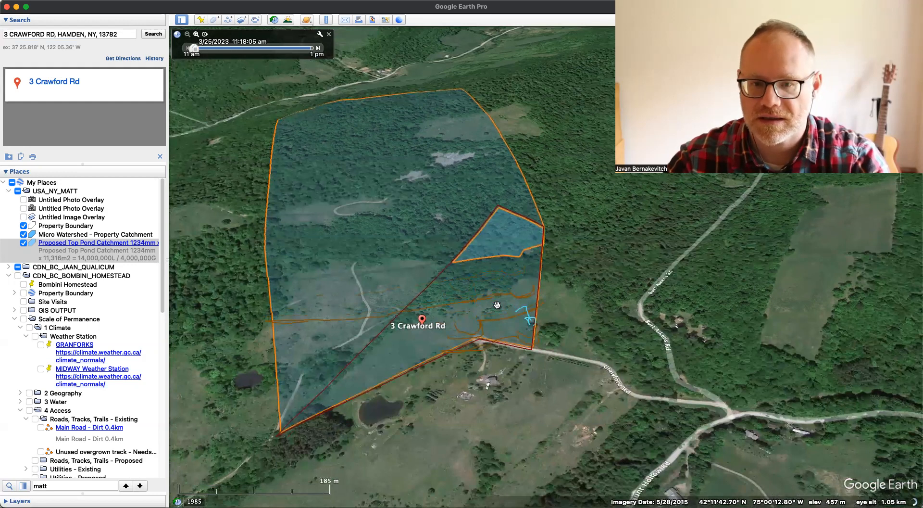
pyautogui.moveTo(497, 312); pyautogui.dragTo(498, 356)
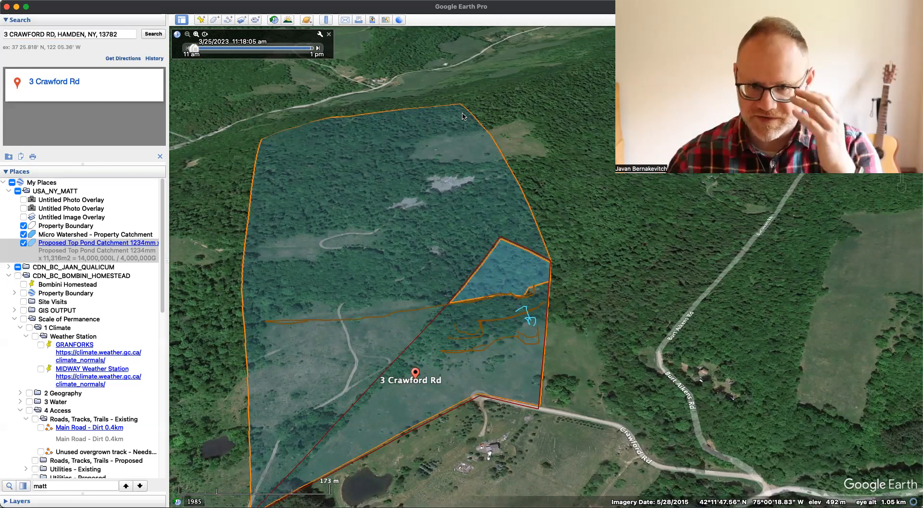
pyautogui.click(434, 133)
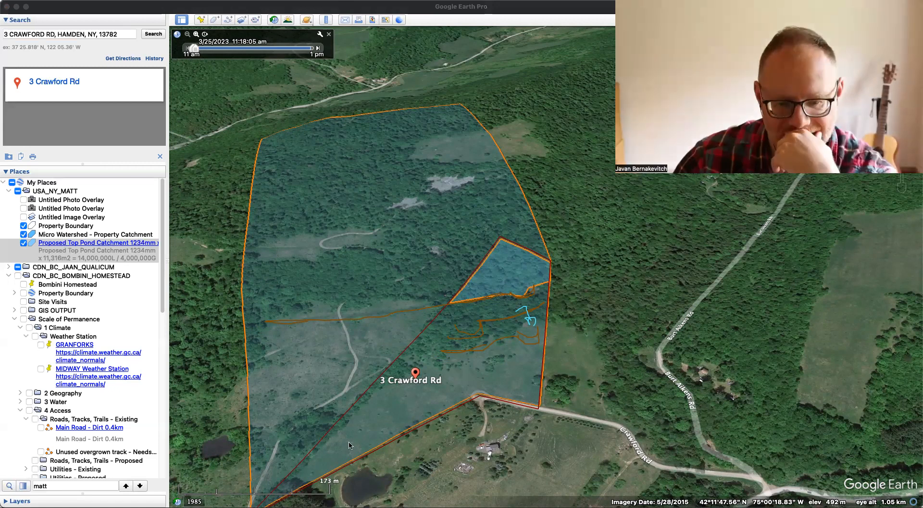
pyautogui.moveTo(307, 481)
pyautogui.mouseDown()
pyautogui.moveTo(476, 388)
pyautogui.moveTo(540, 403)
pyautogui.moveTo(549, 311)
pyautogui.mouseUp()
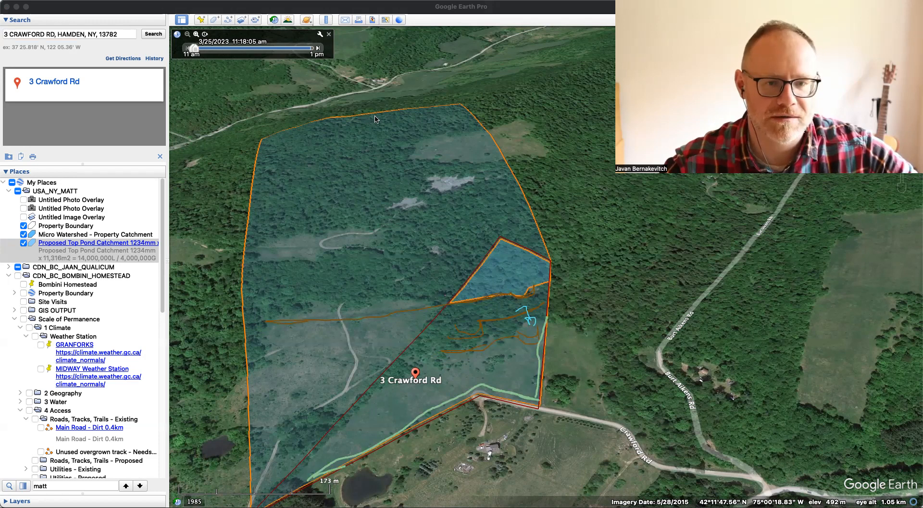
# - Measure the Property Boundary polygon's area in acres
pyautogui.click(72, 228)
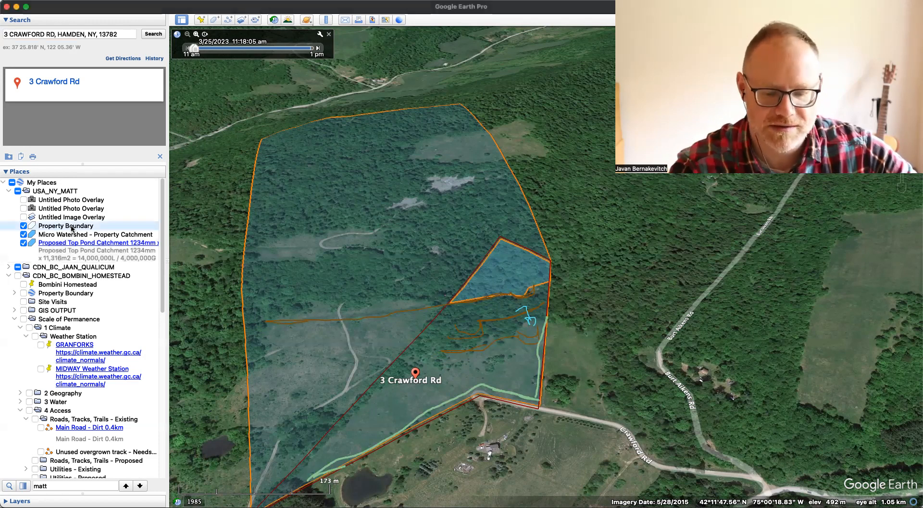
pyautogui.press('super+i')
pyautogui.click(180, 171)
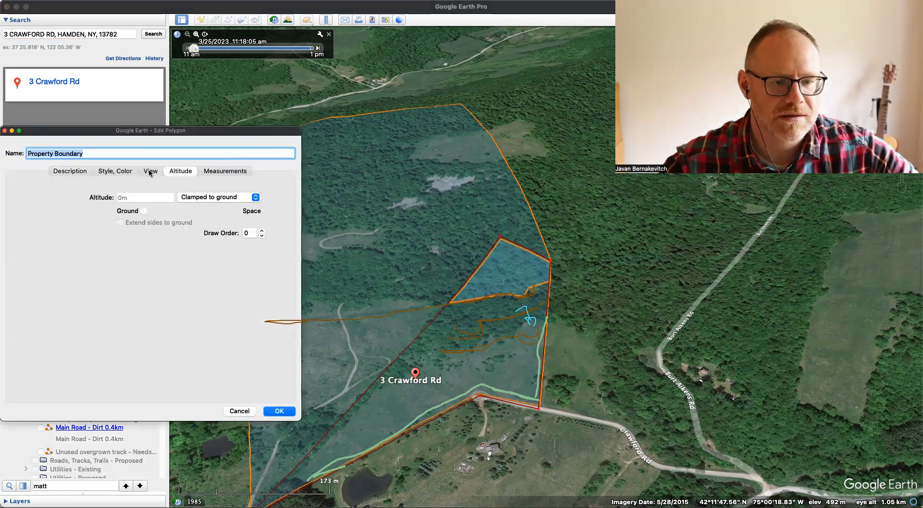
pyautogui.click(150, 171)
pyautogui.click(214, 171)
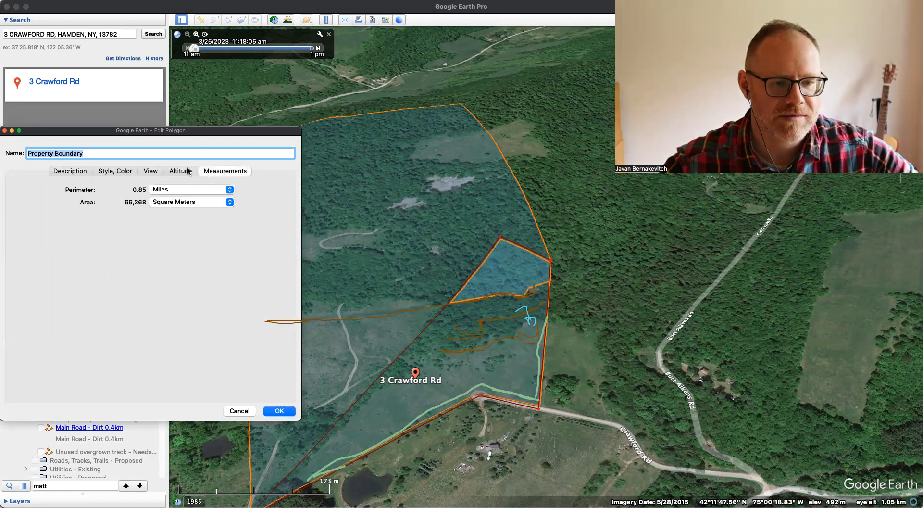
pyautogui.click(198, 202)
pyautogui.click(191, 263)
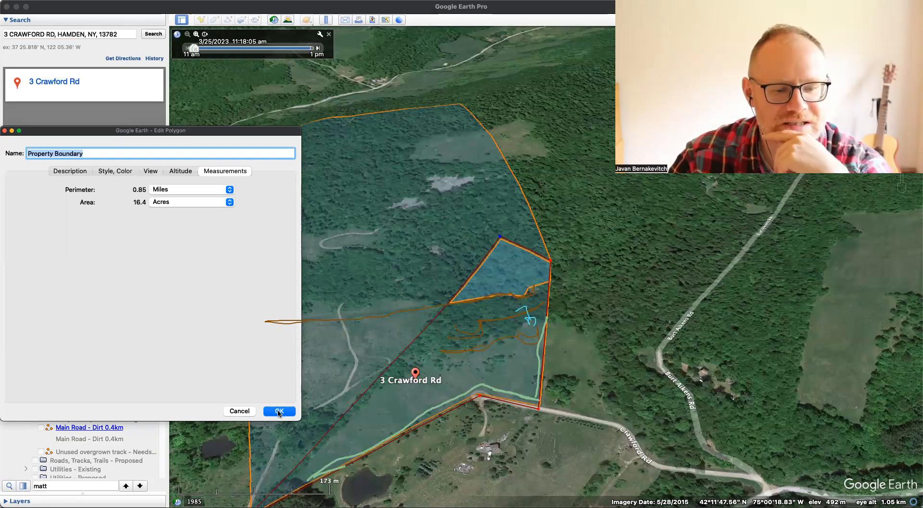
pyautogui.click(279, 411)
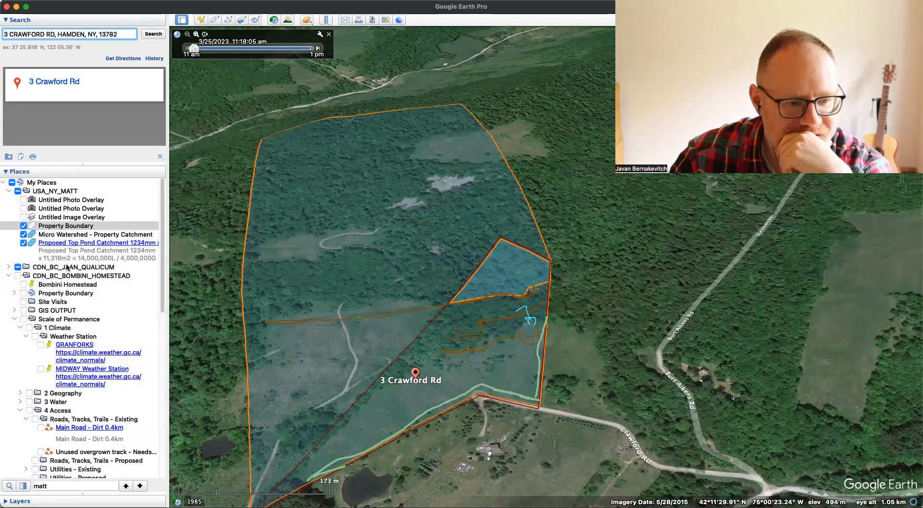
# - Add a polygon to the property's folder and outline the open field inside the southern boundary, below the proposed pond area
pyautogui.click(62, 191)
pyautogui.rightClick(62, 193)
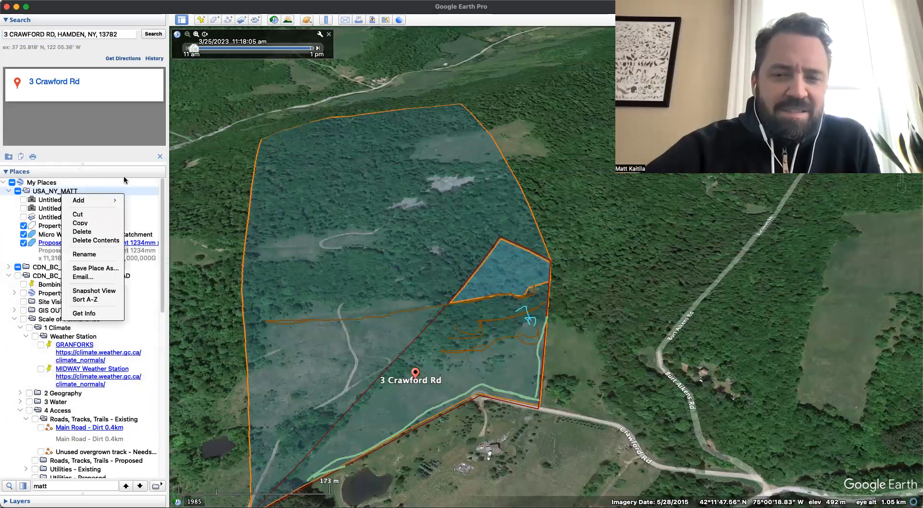
pyautogui.moveTo(101, 200)
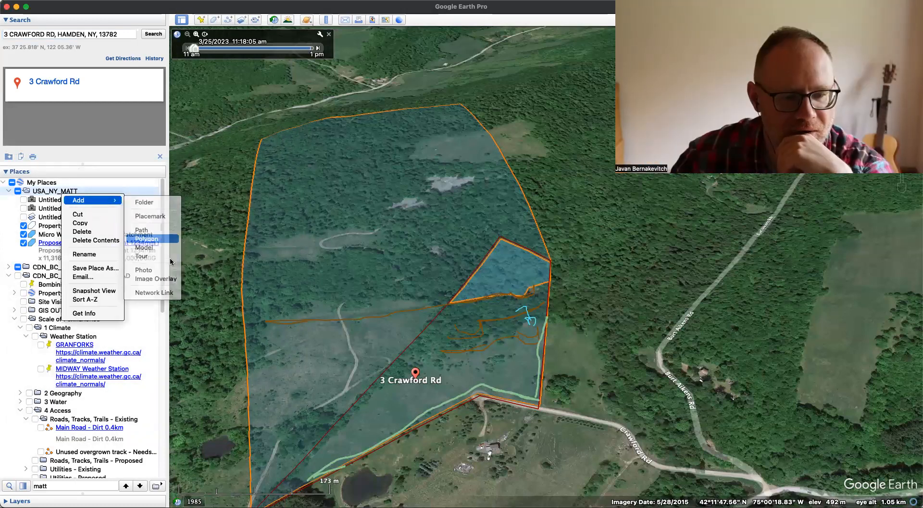
pyautogui.click(147, 239)
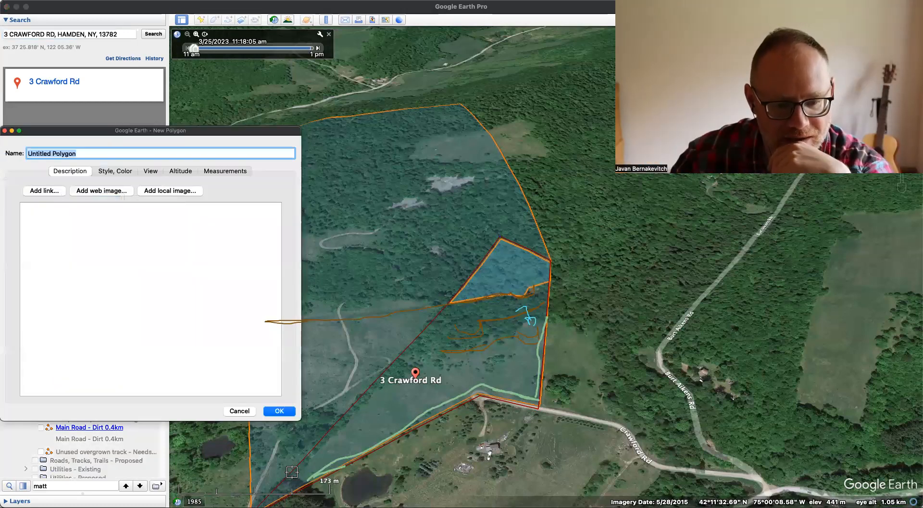
pyautogui.click(480, 389)
pyautogui.click(535, 403)
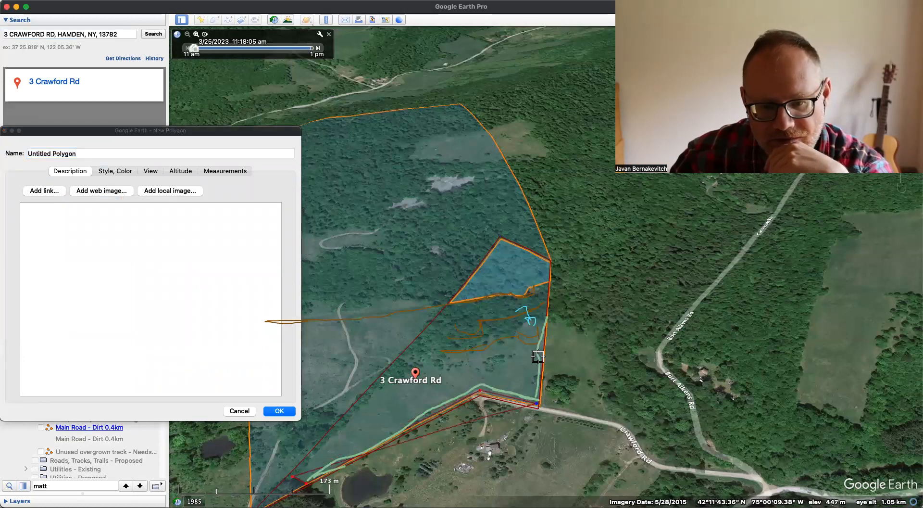
pyautogui.click(547, 321)
pyautogui.click(518, 335)
pyautogui.click(482, 354)
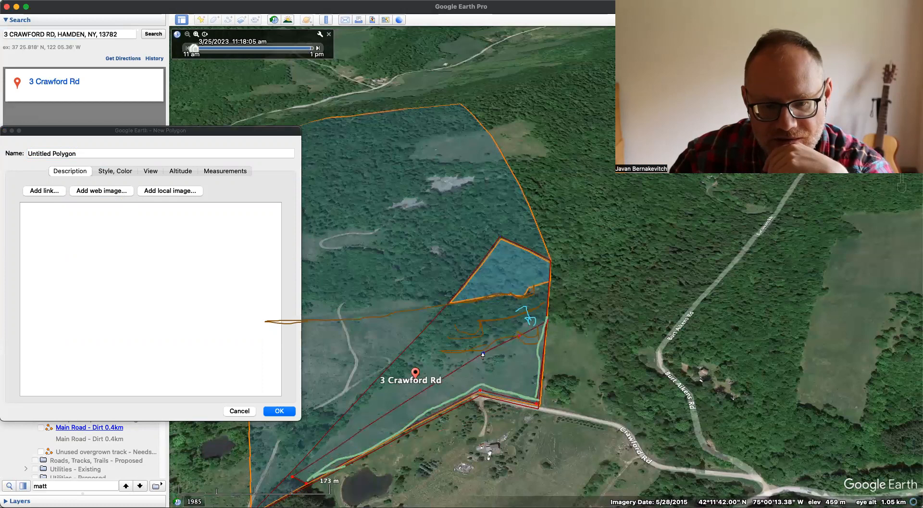
pyautogui.click(446, 364)
pyautogui.click(416, 369)
pyautogui.click(380, 388)
# - Measure the new polygon's area in acres and name it Open Field 1 - 6.6 ac
pyautogui.click(100, 154)
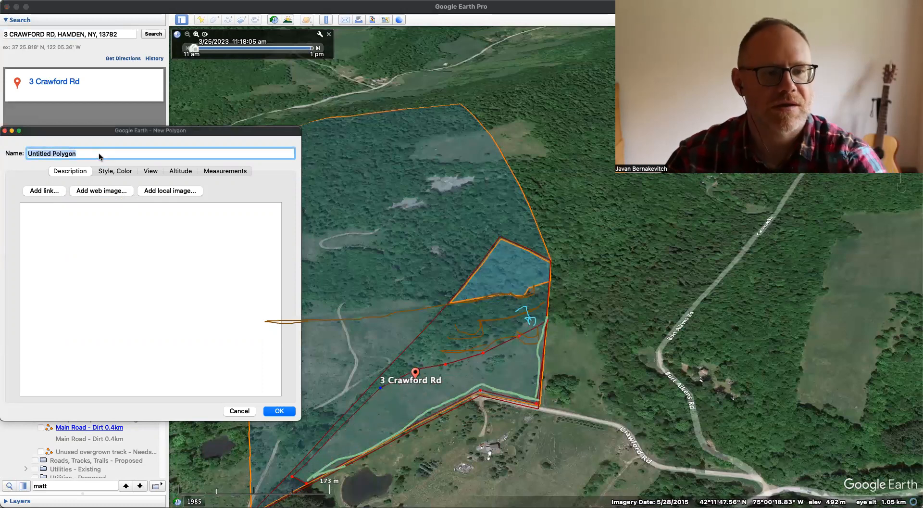
pyautogui.write('OPen F')
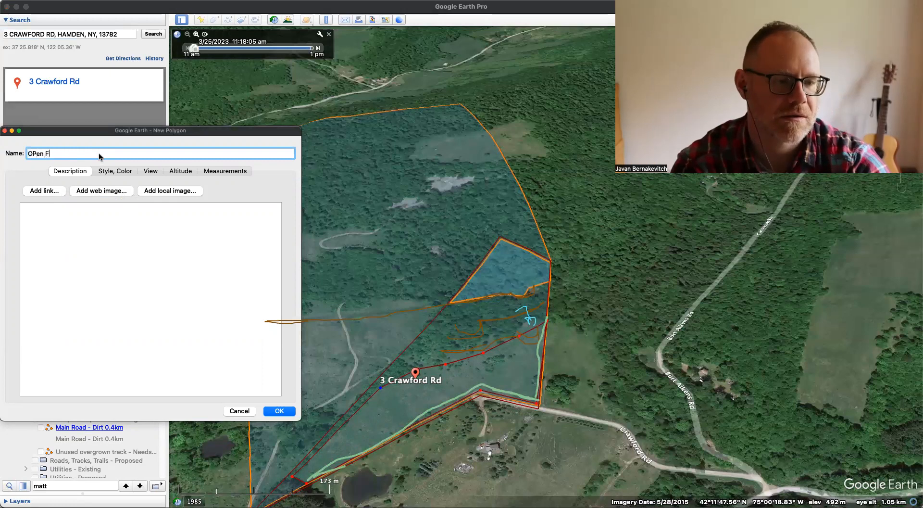
pyautogui.press('BackSpace')
pyautogui.press('BackSpace')
pyautogui.press('BackSpace')
pyautogui.press('BackSpace')
pyautogui.press('BackSpace')
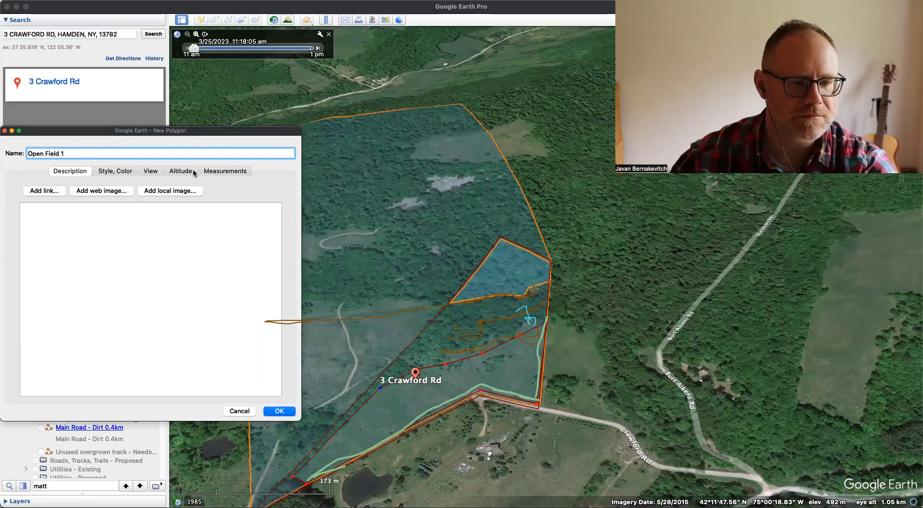
pyautogui.click(222, 171)
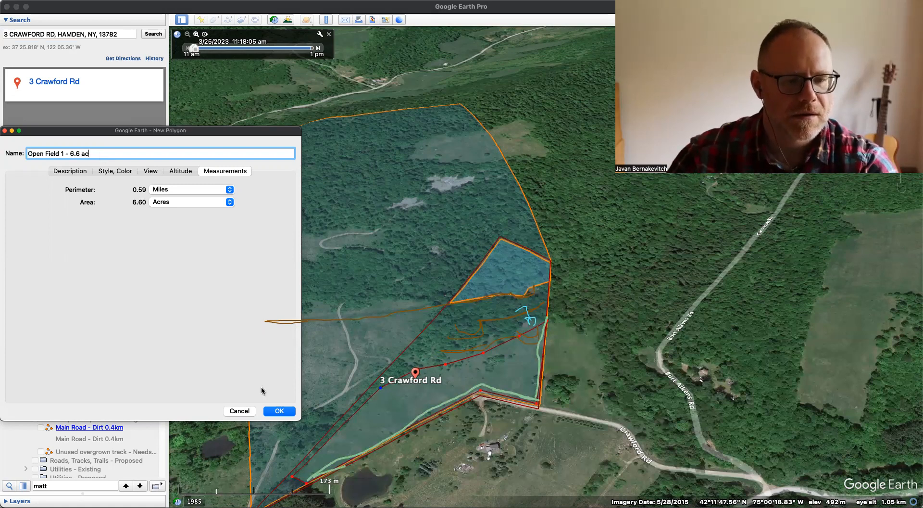
# - Copy the polygon's full name into its description, save it and view its information balloon on the map
pyautogui.press('super+a')
pyautogui.click(70, 171)
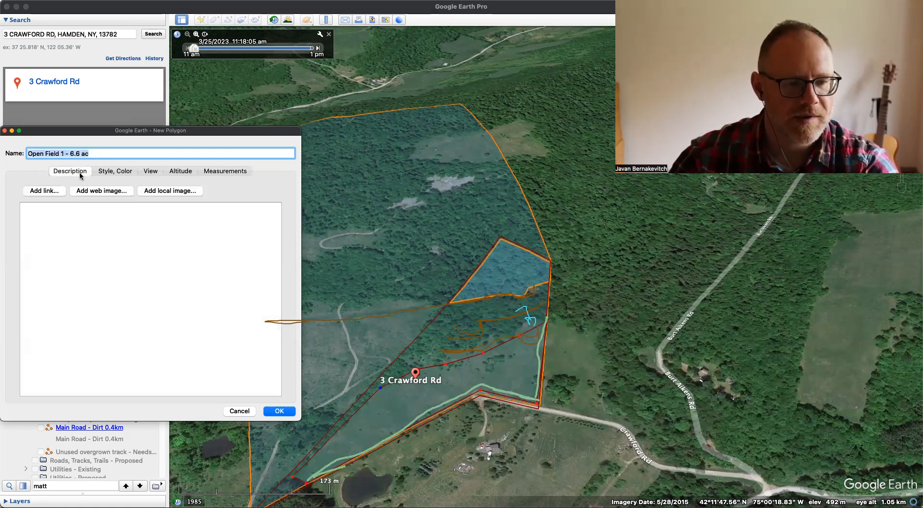
pyautogui.click(73, 224)
pyautogui.write('Open Field 1 - 6.6 ac')
pyautogui.click(278, 410)
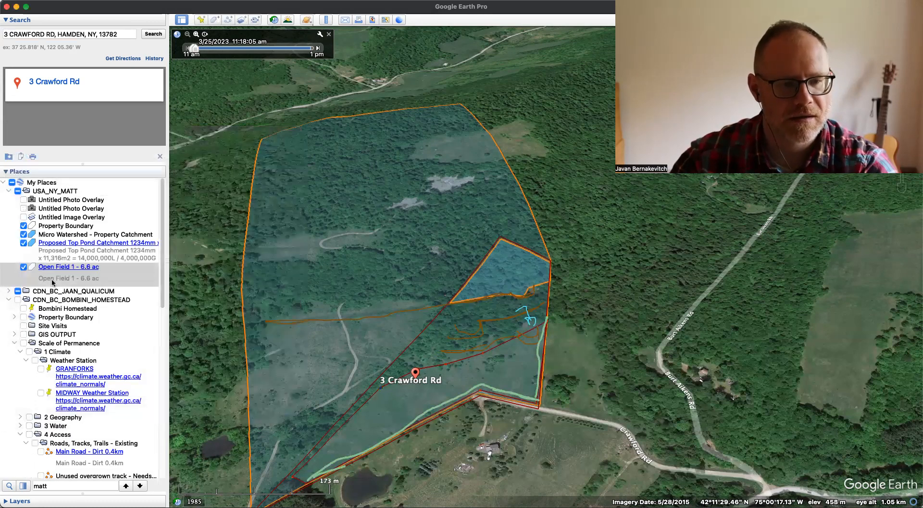
pyautogui.click(436, 400)
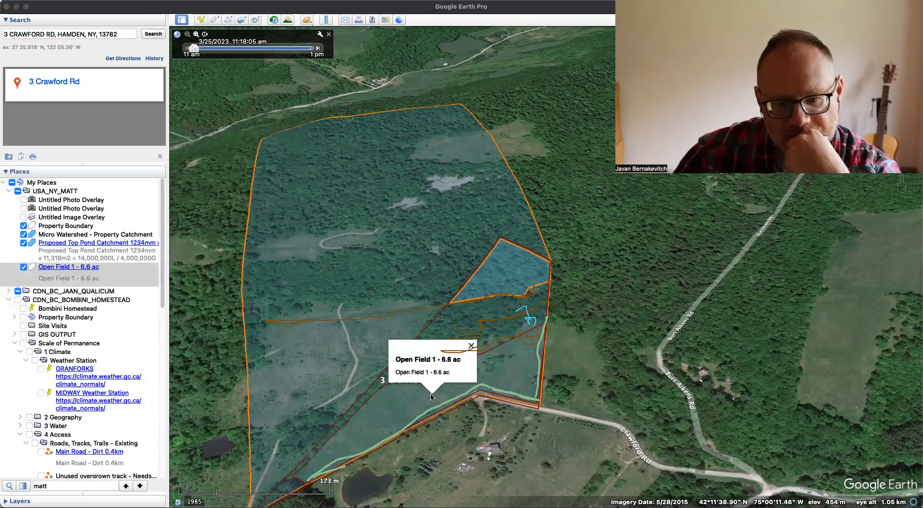
# - Set the Open Field 1 polygon's area color to Lime
pyautogui.click(104, 281)
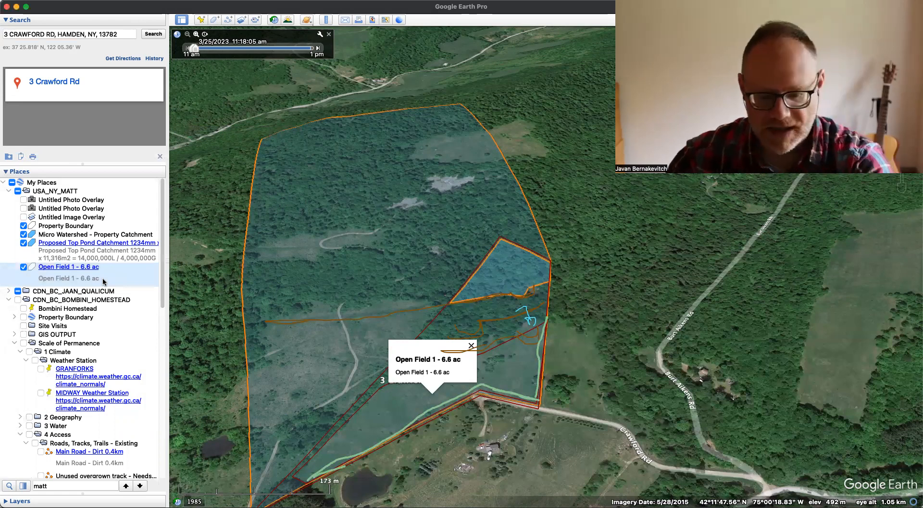
pyautogui.press('super+i')
pyautogui.click(203, 172)
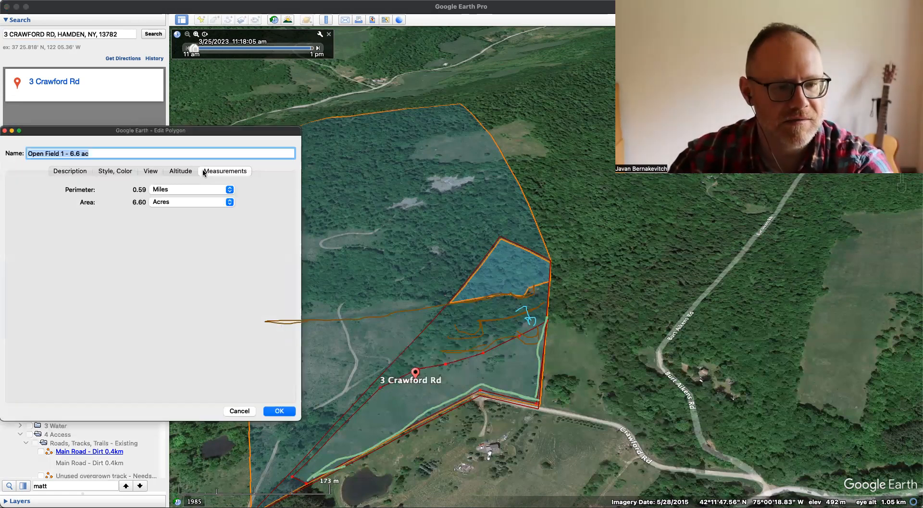
pyautogui.click(115, 171)
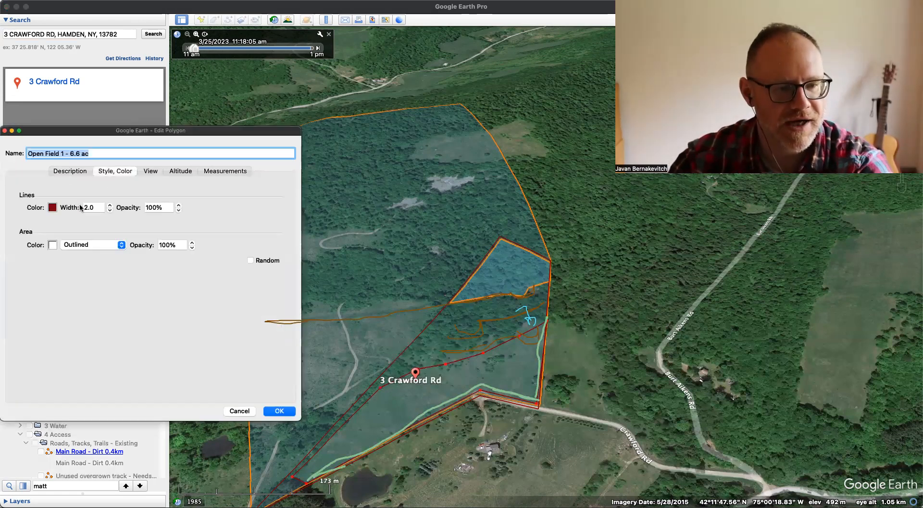
pyautogui.click(52, 245)
pyautogui.click(56, 393)
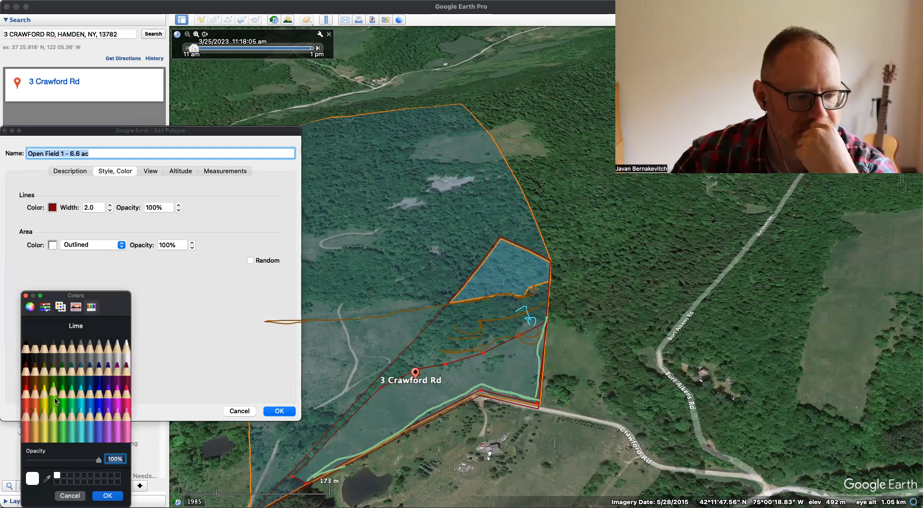
pyautogui.click(107, 495)
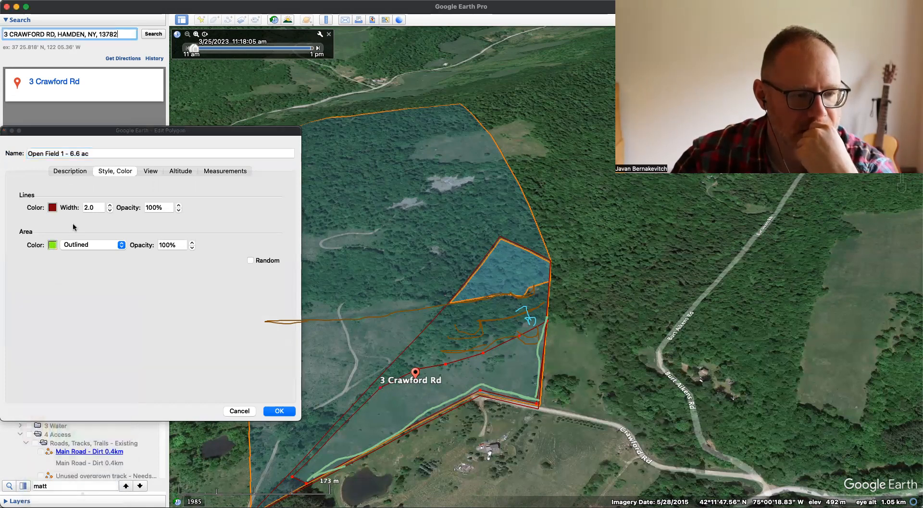
# - Set the polygon's line color to Clover and its area opacity to 30%, and save the style
pyautogui.click(52, 207)
pyautogui.click(62, 364)
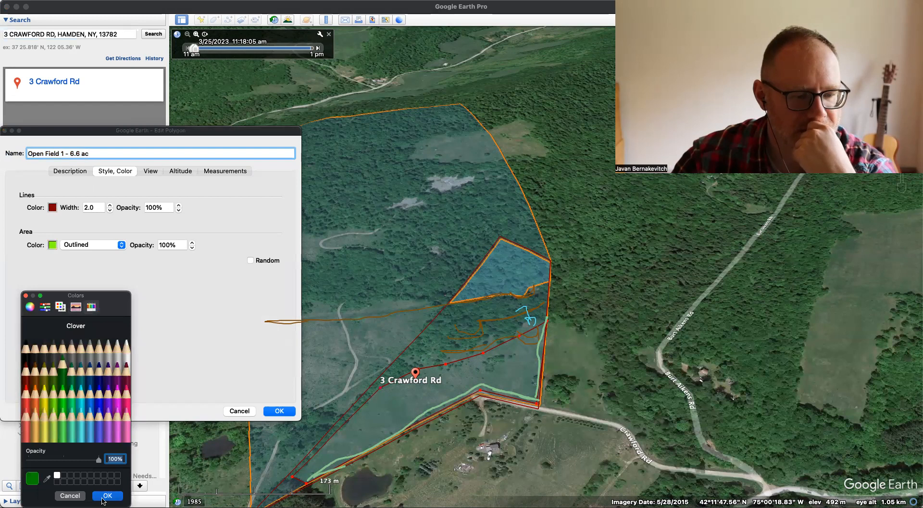
pyautogui.click(107, 495)
pyautogui.click(180, 243)
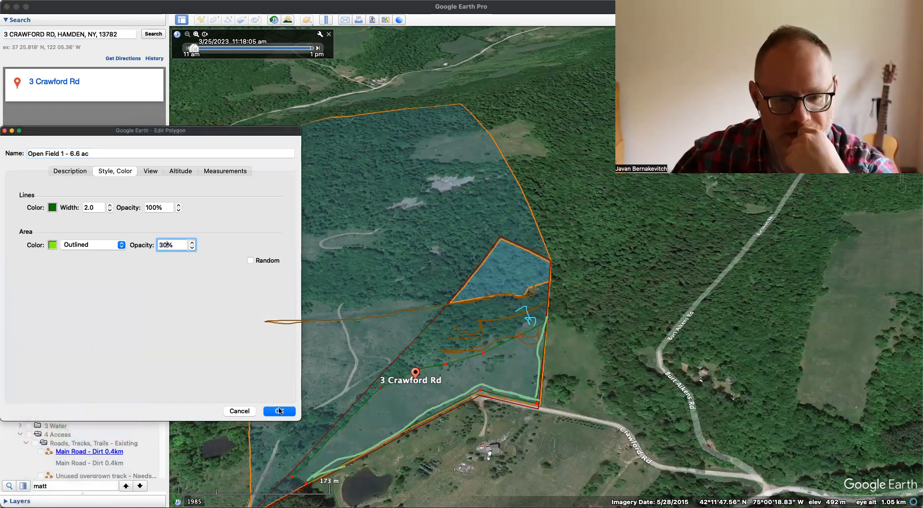
pyautogui.click(279, 411)
# - View the Open Field 1 balloon, close it and hide the Micro Watershed - Property Catchment polygon
pyautogui.click(69, 267)
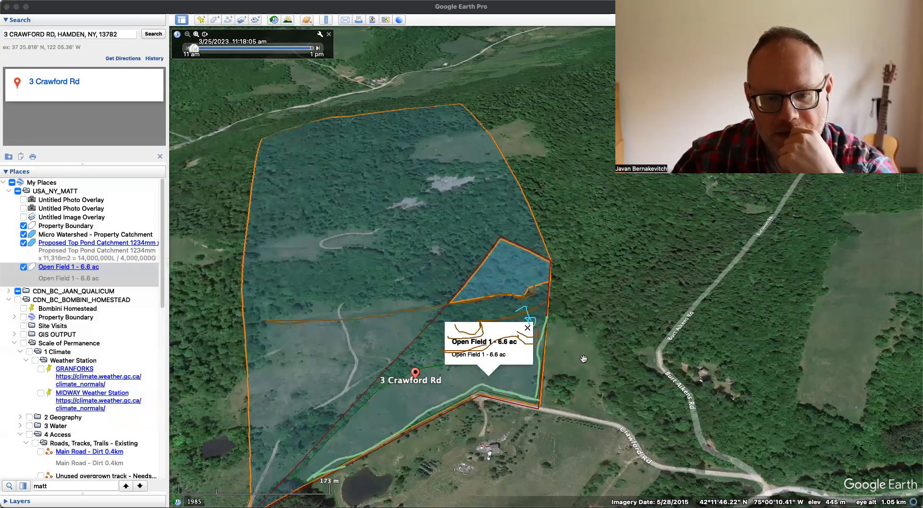
pyautogui.click(220, 280)
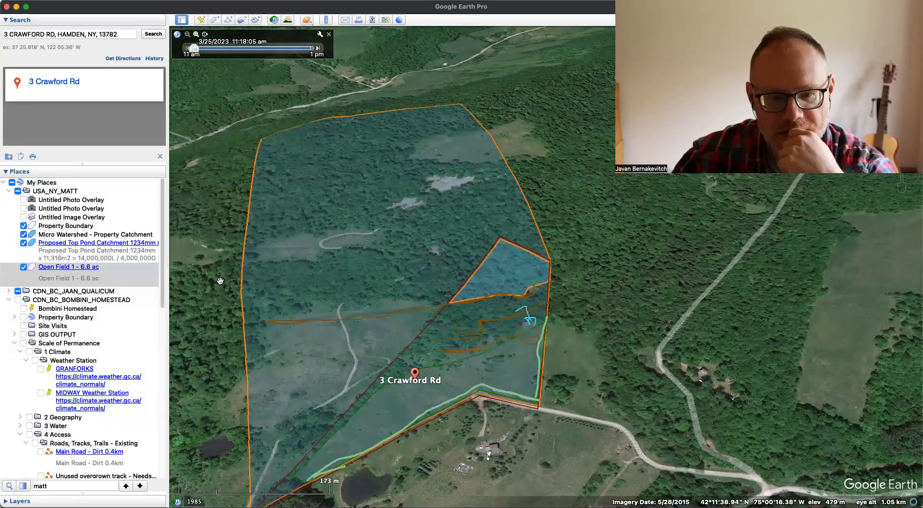
pyautogui.click(24, 234)
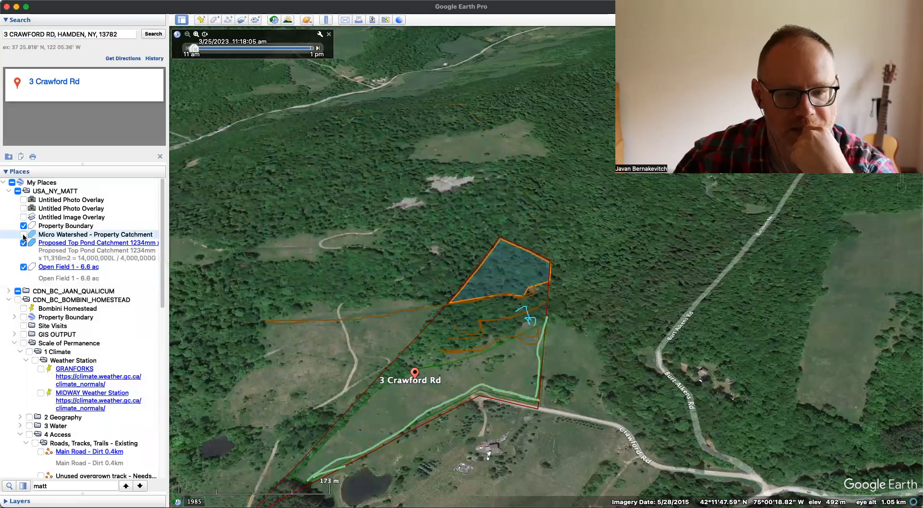
pyautogui.click(23, 267)
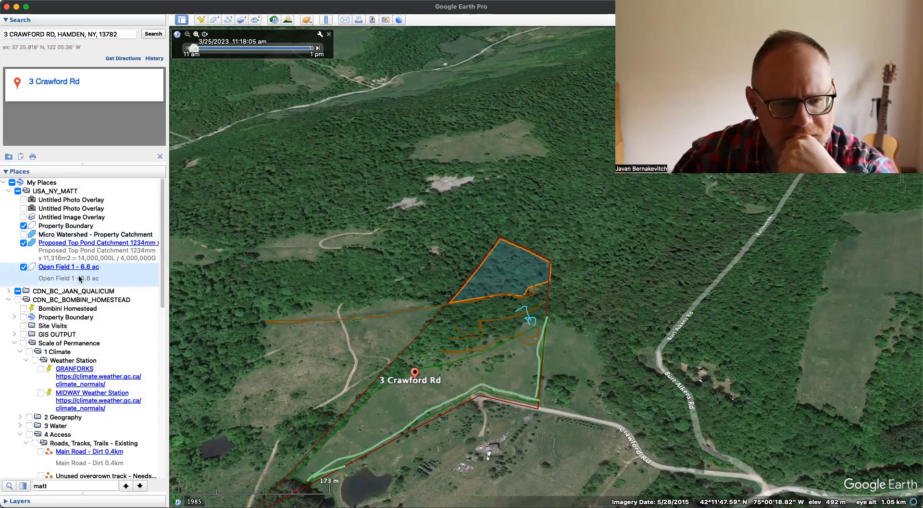
# - Set the Open Field 1 polygon's area opacity to 60%, save it and view its balloon on the map
pyautogui.press('super+i')
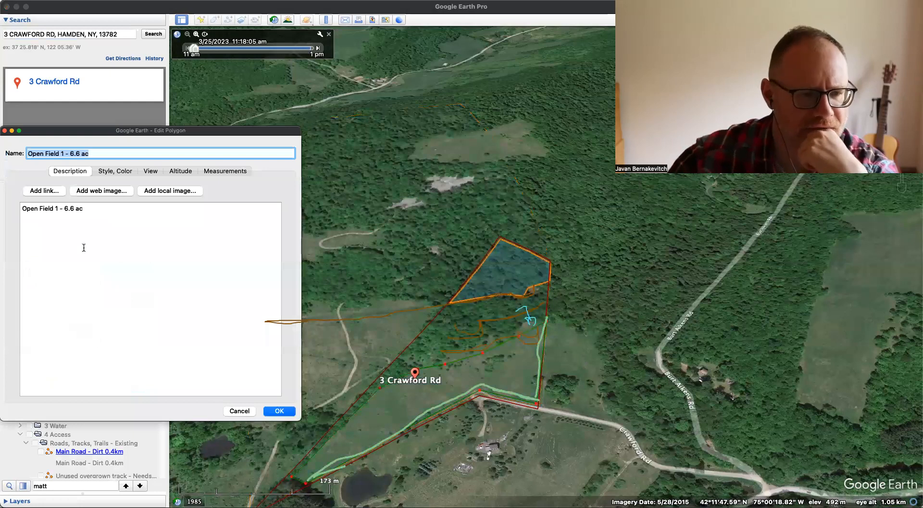
pyautogui.click(186, 173)
pyautogui.click(123, 171)
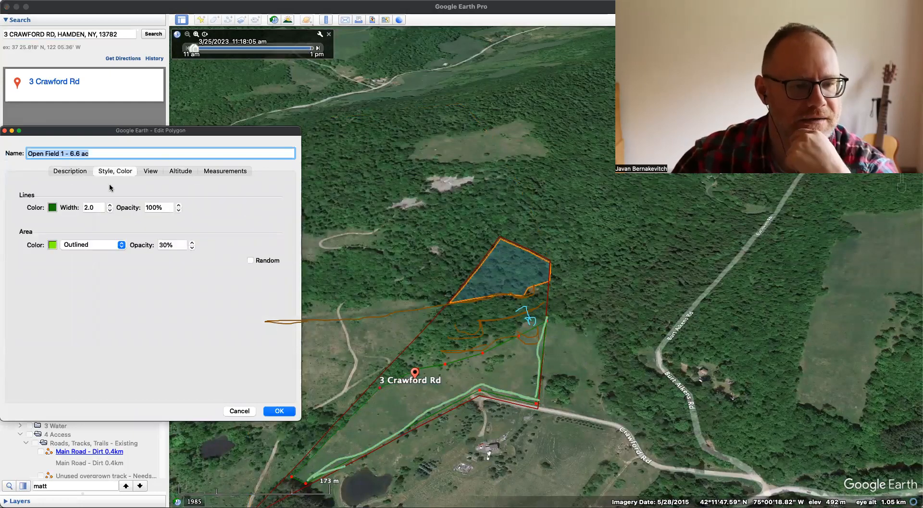
pyautogui.click(52, 245)
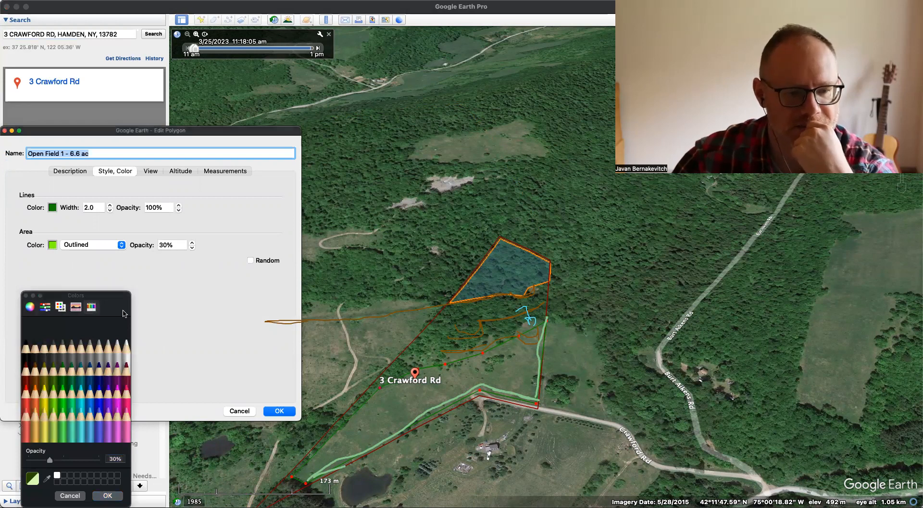
pyautogui.click(106, 494)
pyautogui.click(173, 244)
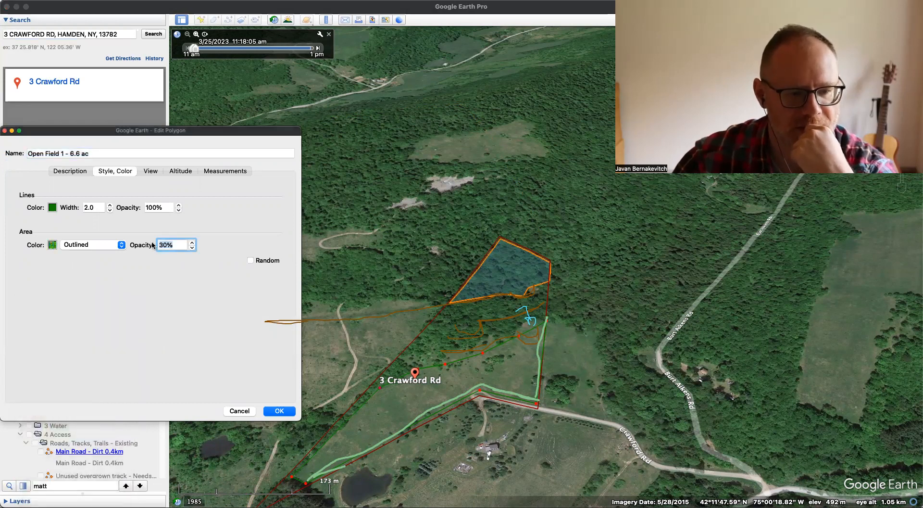
pyautogui.press('Return')
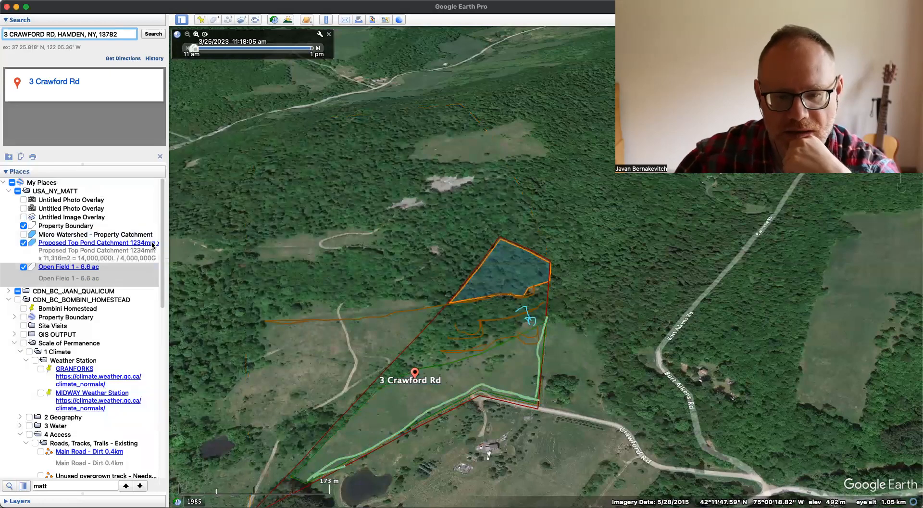
pyautogui.click(528, 383)
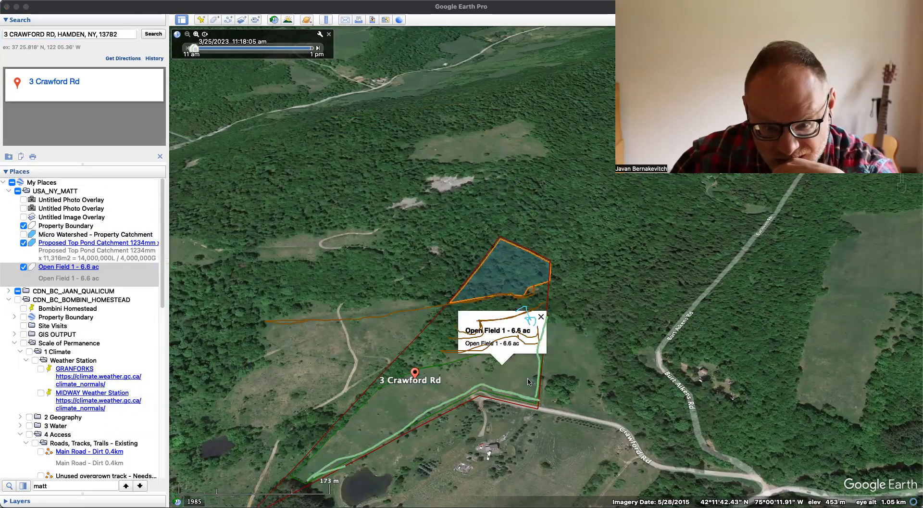
pyautogui.click(541, 317)
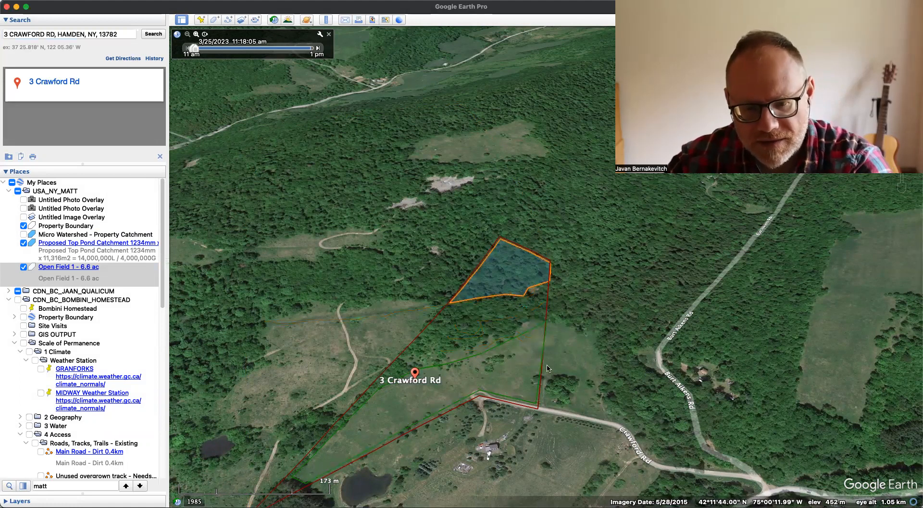
# - Set the Open Field 1 polygon's area color to Spring at 100% opacity, save it and dismiss the map balloon
pyautogui.scroll(-2, 577, 369)
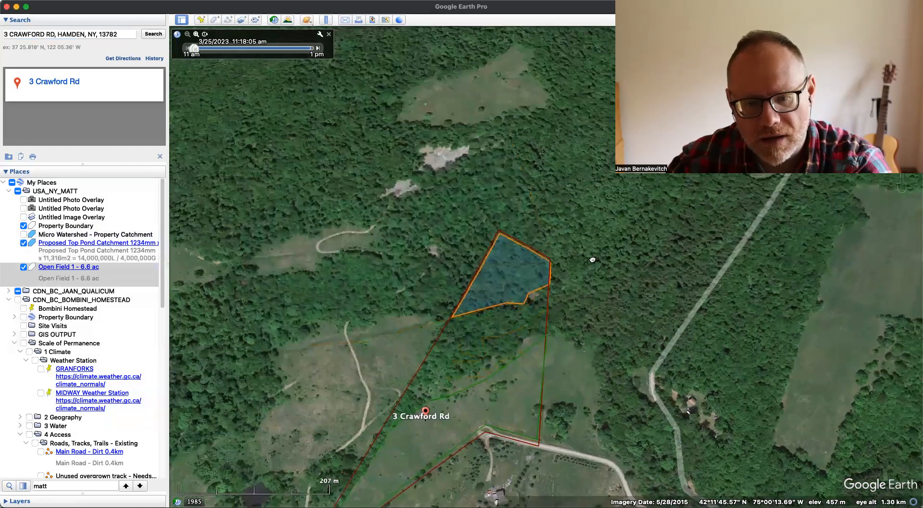
pyautogui.scroll(-2, 452, 311)
pyautogui.click(445, 312)
pyautogui.press('super+i')
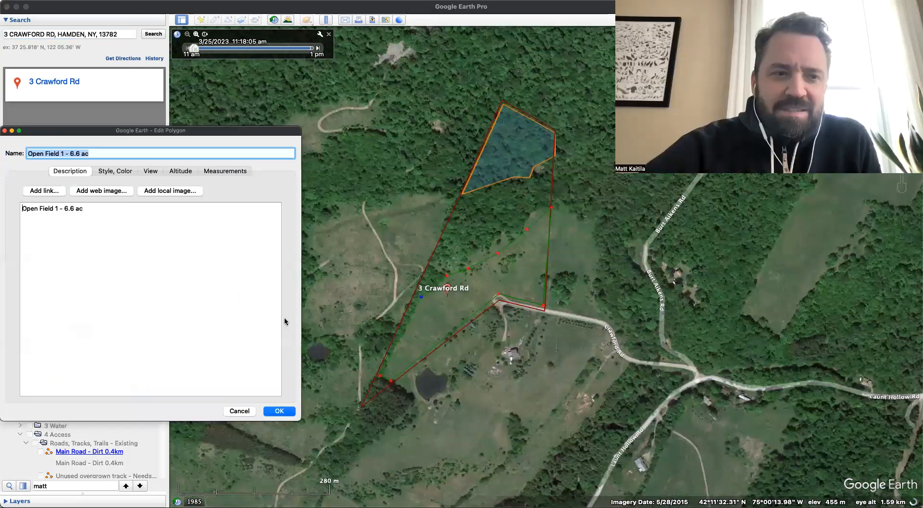
pyautogui.click(127, 169)
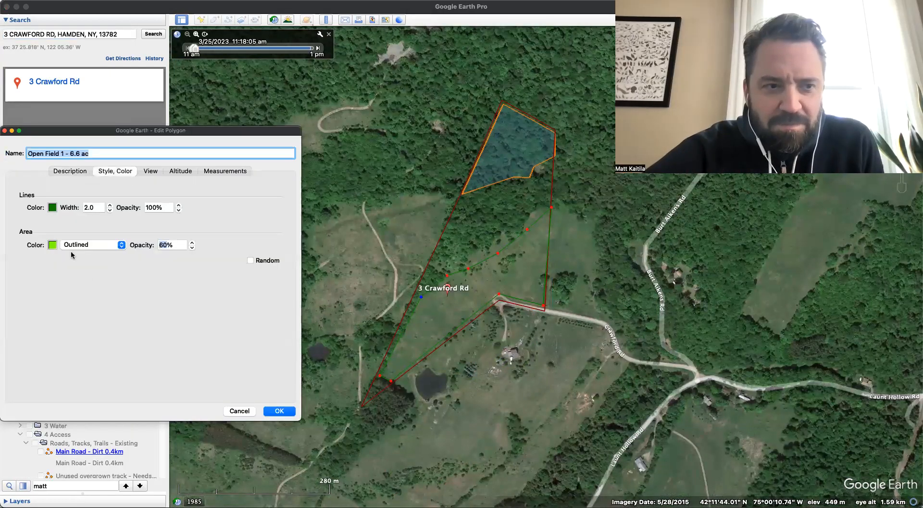
pyautogui.click(53, 245)
pyautogui.click(65, 422)
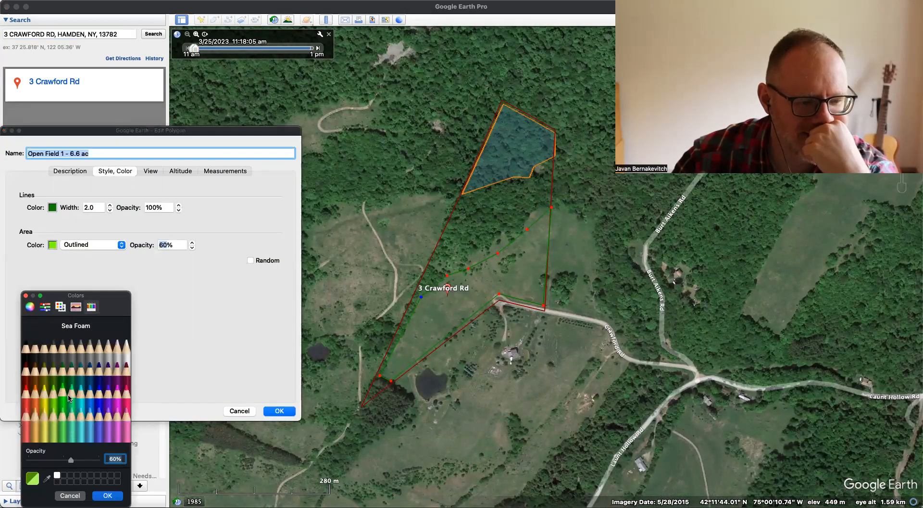
pyautogui.click(62, 367)
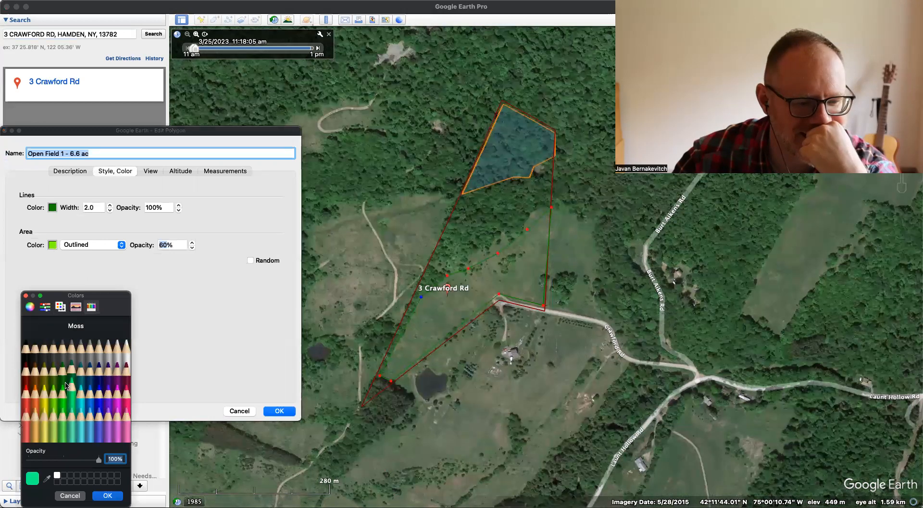
pyautogui.click(63, 401)
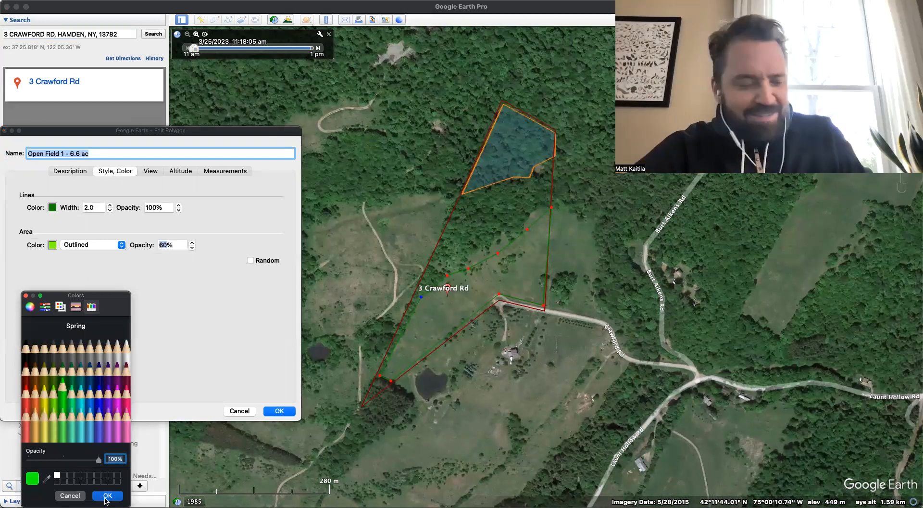
pyautogui.click(107, 495)
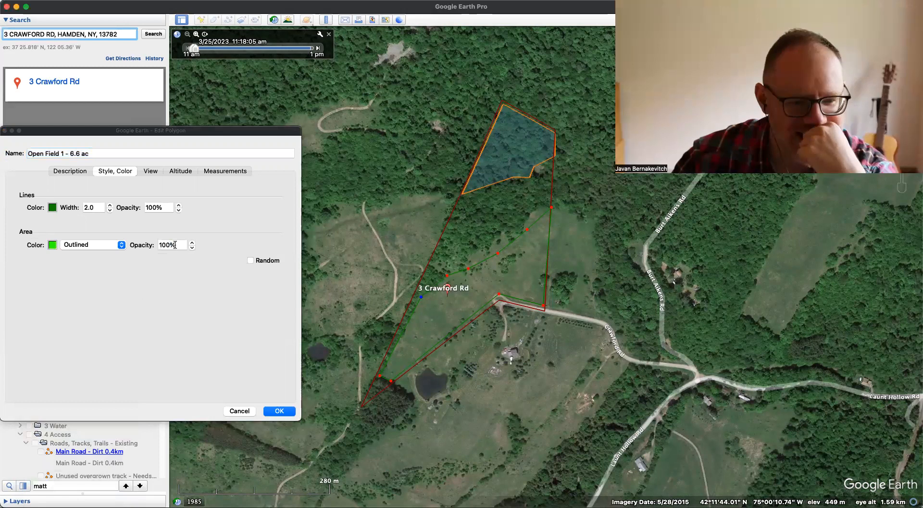
pyautogui.click(171, 245)
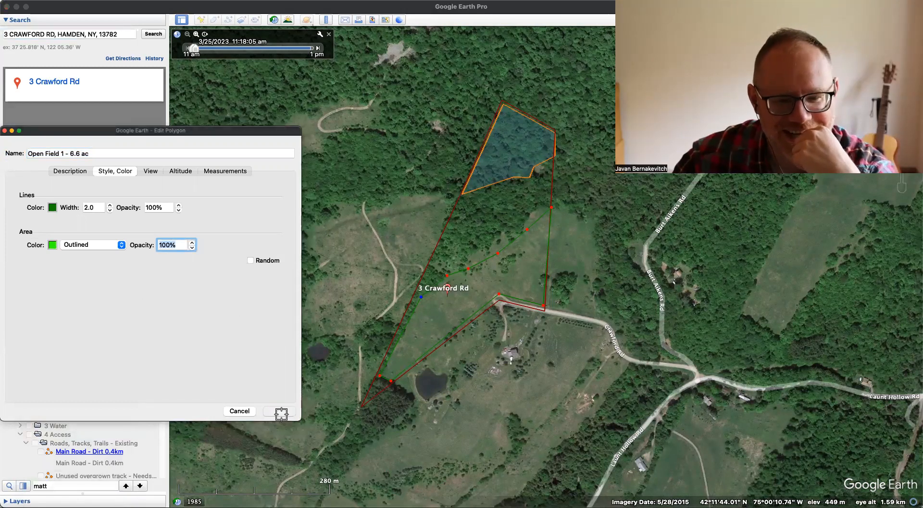
pyautogui.press('Return')
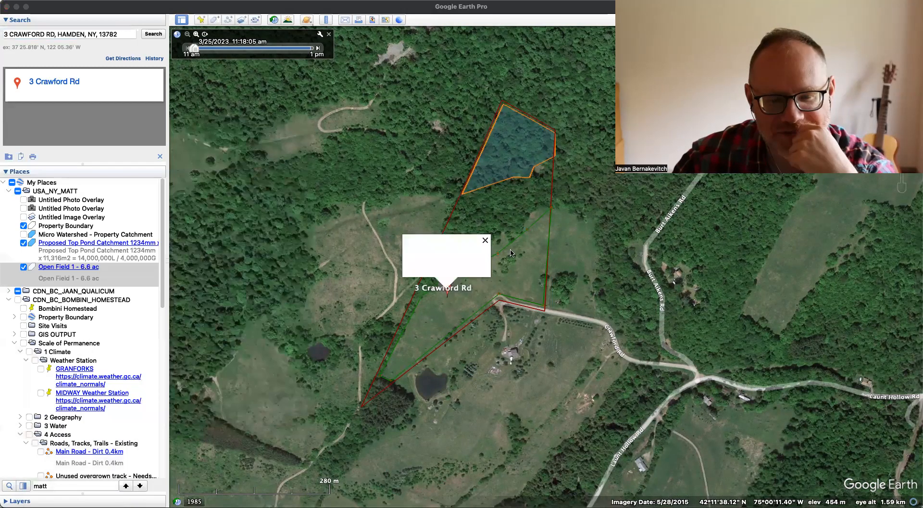
pyautogui.click(452, 304)
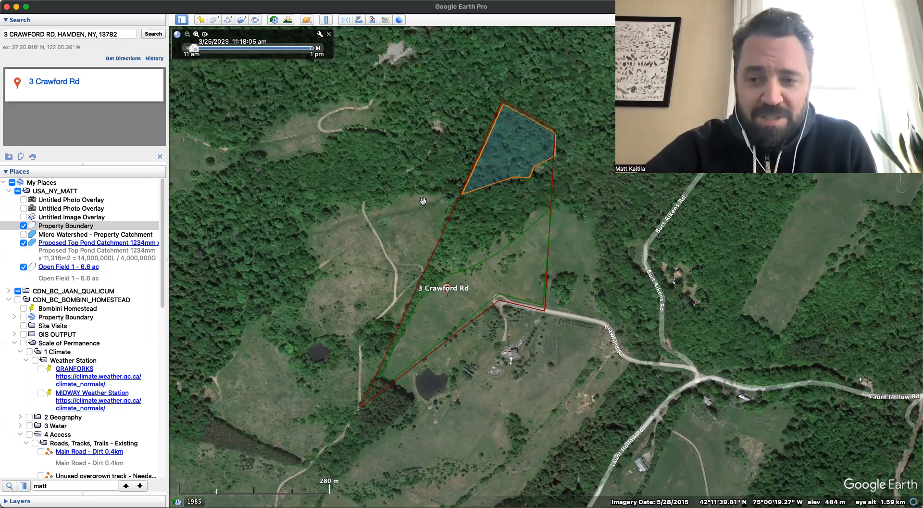
# - Collapse the CDN_BC_BOMBINI_HOMESTEAD folder, the Washington property folder and the 004 Meta Data folder with its Climate subfolder
pyautogui.click(9, 299)
pyautogui.click(9, 308)
pyautogui.click(9, 309)
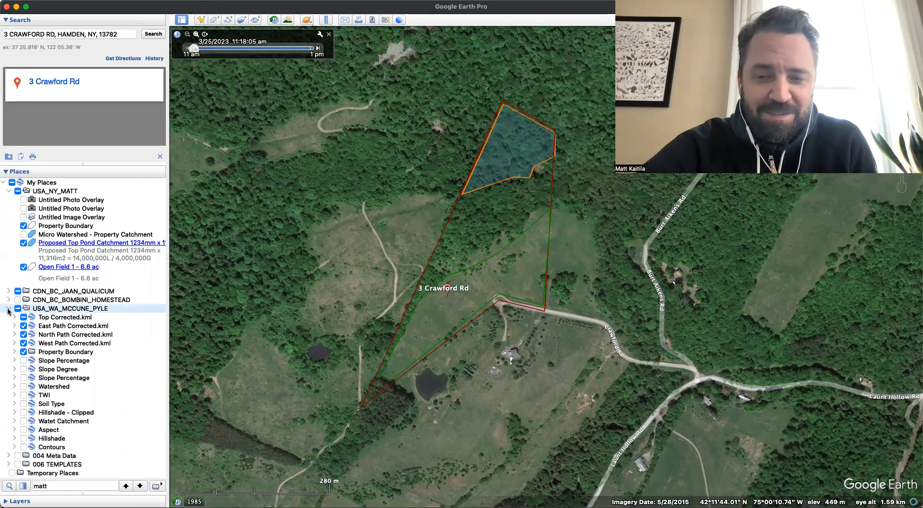
pyautogui.click(9, 308)
pyautogui.click(9, 317)
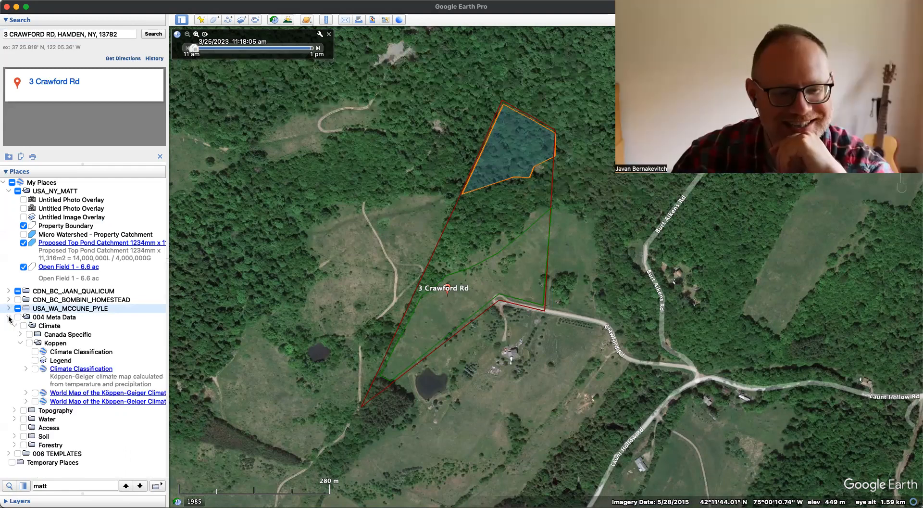
pyautogui.click(15, 326)
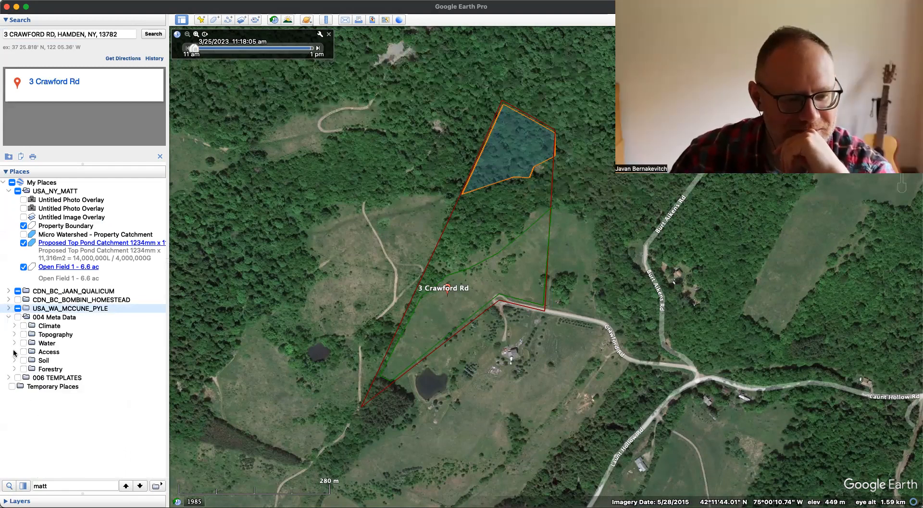
pyautogui.click(9, 317)
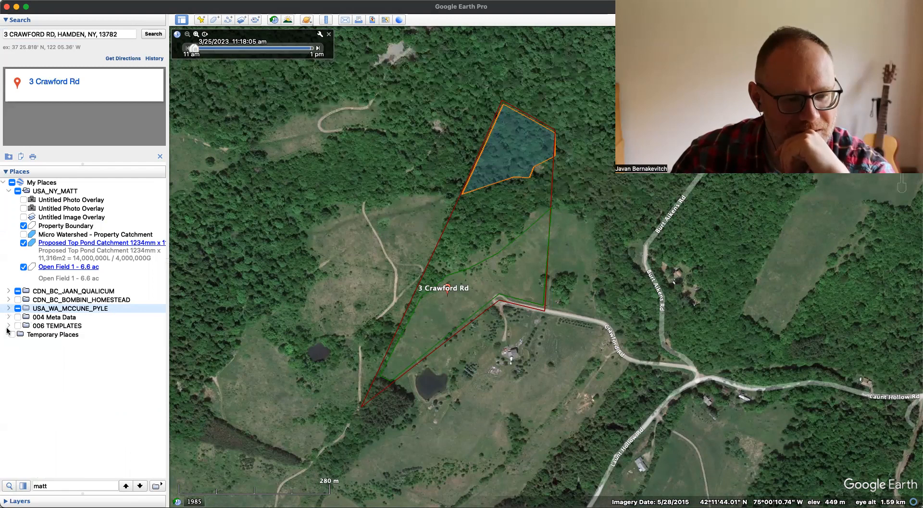
# - Expand the 006 TEMPLATES folder down to the RegrariansPlatform GETemplate's list of numbered subfolders
pyautogui.click(9, 325)
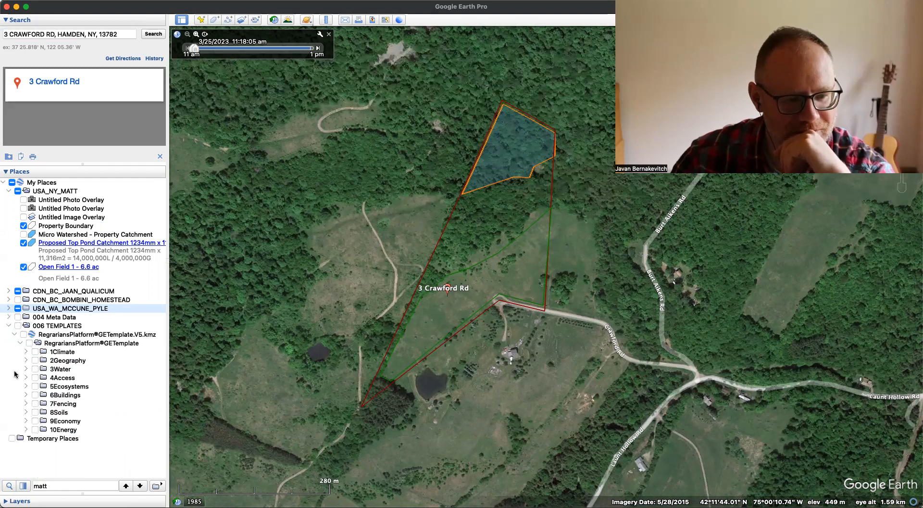
pyautogui.click(20, 343)
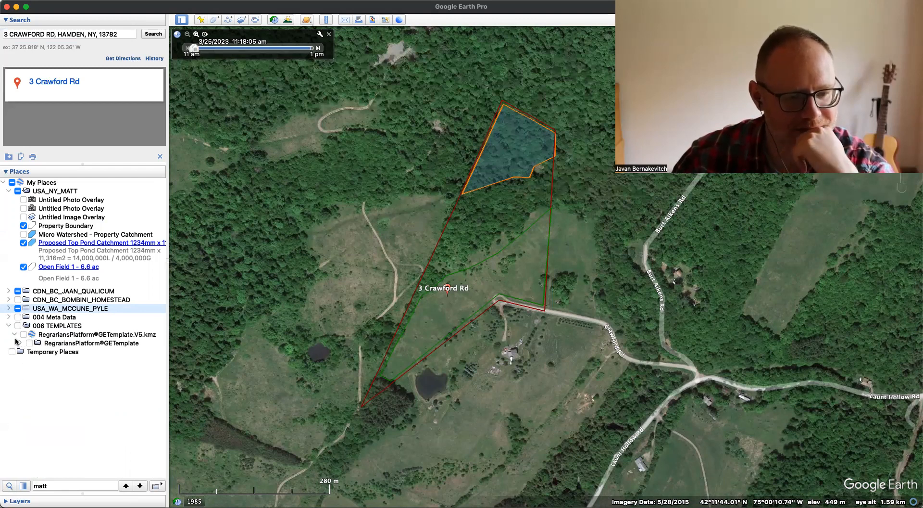
pyautogui.click(14, 335)
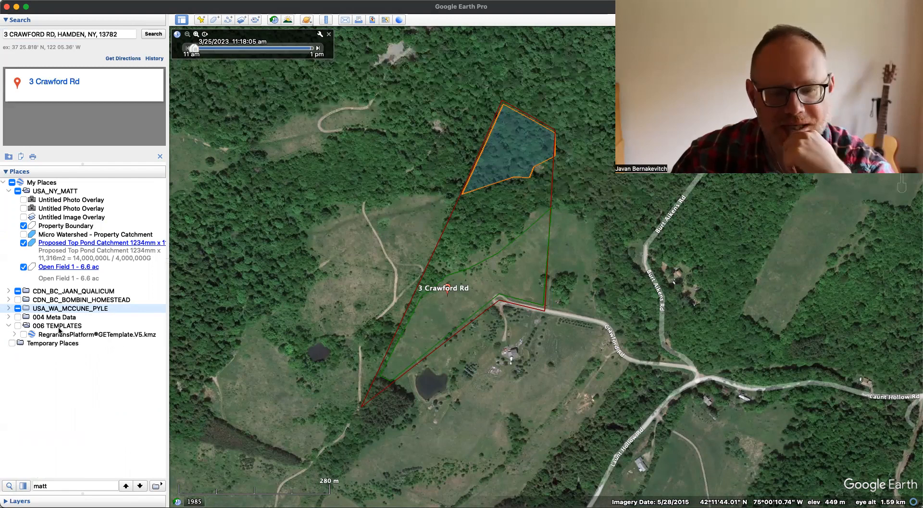
pyautogui.click(15, 334)
pyautogui.click(20, 343)
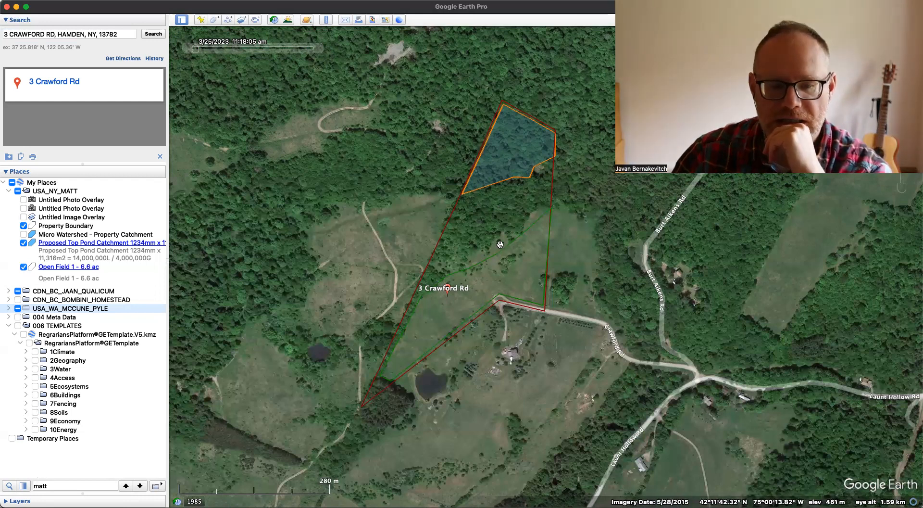
pyautogui.moveTo(500, 238); pyautogui.dragTo(489, 279)
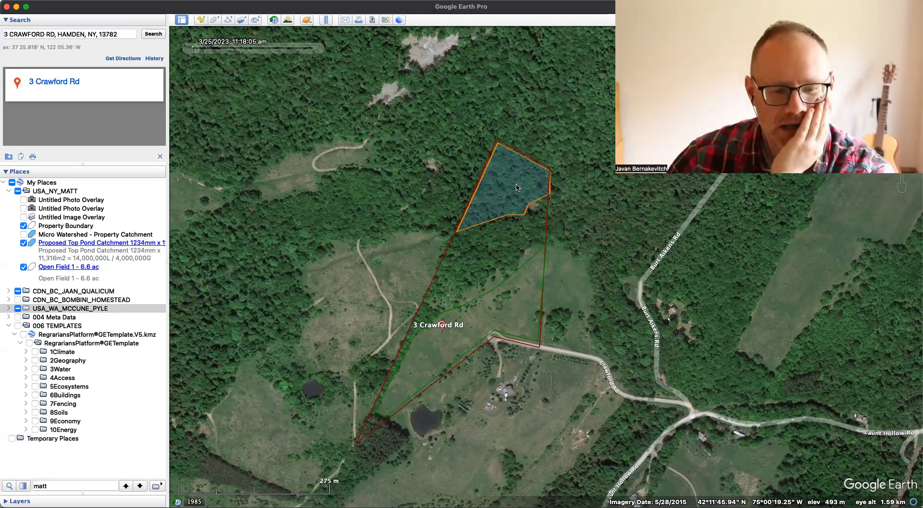
pyautogui.moveTo(466, 279); pyautogui.dragTo(490, 246)
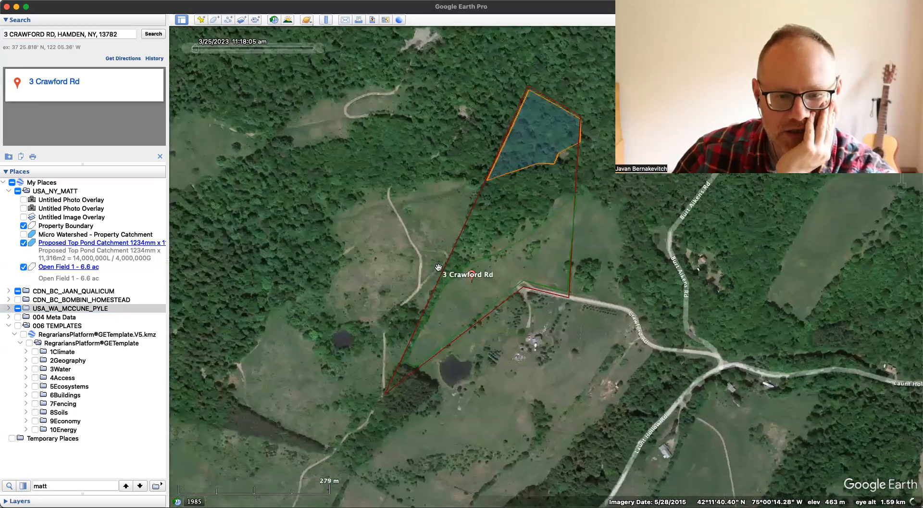
pyautogui.moveTo(419, 328); pyautogui.dragTo(389, 272)
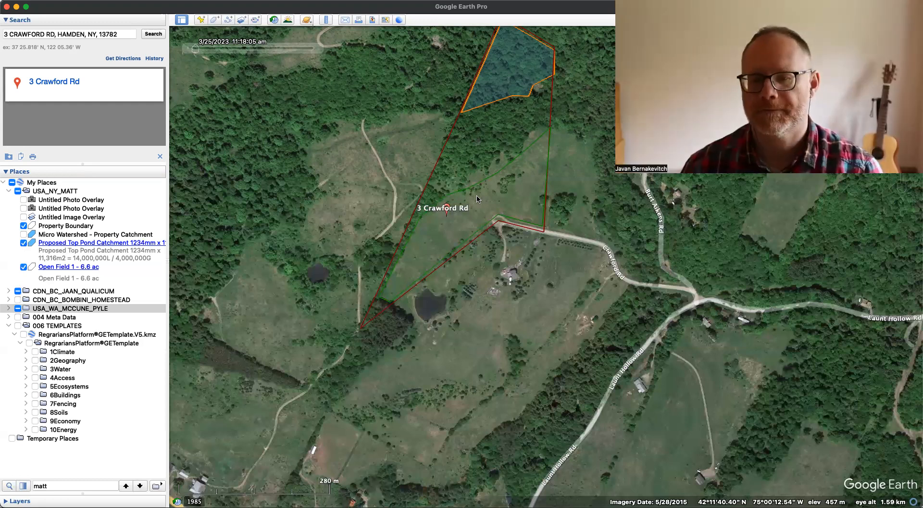
pyautogui.scroll(2, 450, 167)
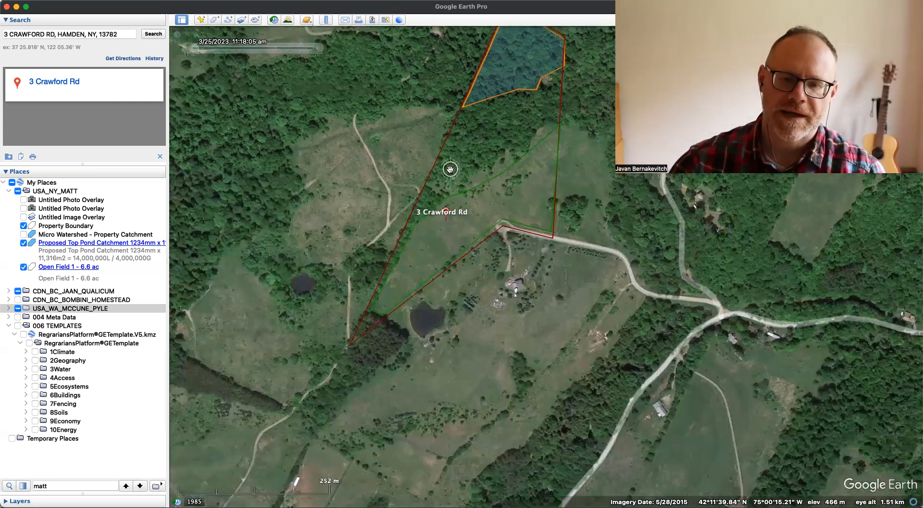
pyautogui.scroll(2, 541, 243)
pyautogui.scroll(1, 539, 255)
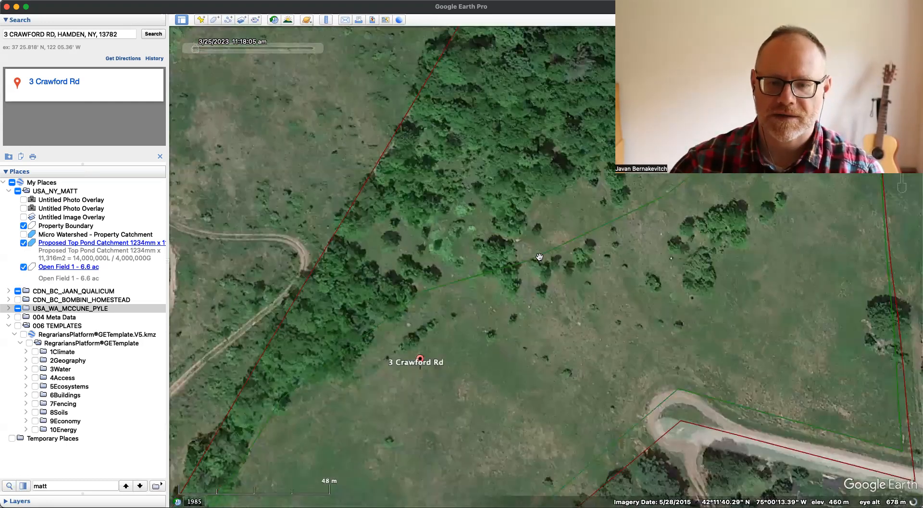
pyautogui.scroll(-1, 464, 228)
# - Set the terrain's elevation exaggeration to 3 in the preferences
pyautogui.click(47, 1)
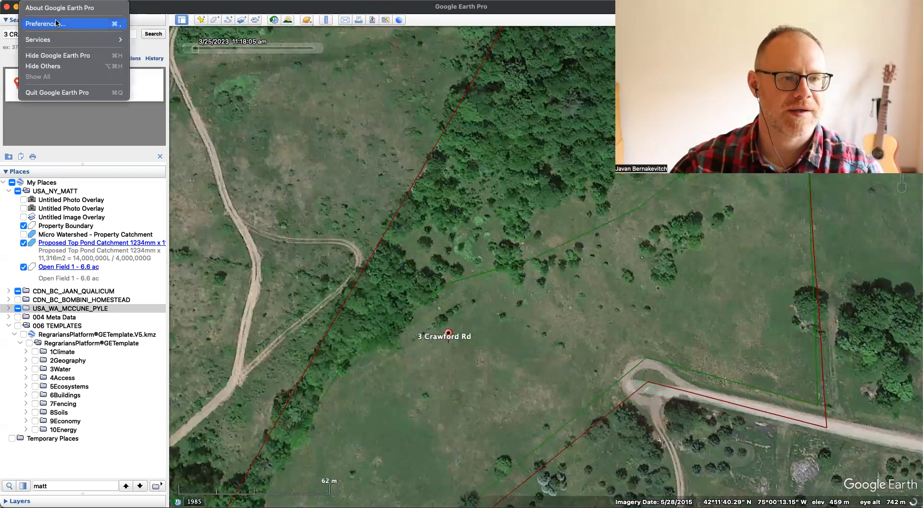
pyautogui.click(79, 23)
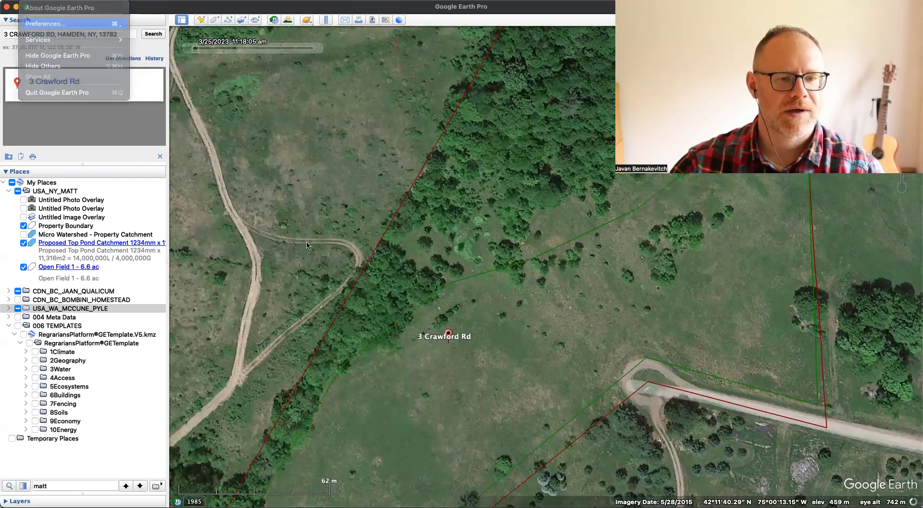
pyautogui.write('3')
pyautogui.press('Return')
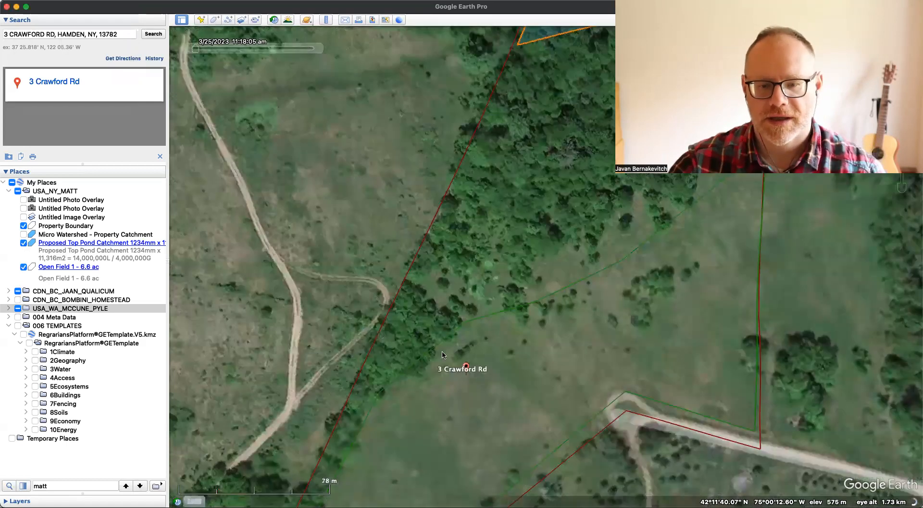
# - Inspect the exaggerated terrain of Open Field 1 up close and from an angle, with the polygon's balloon open
pyautogui.scroll(3, 534, 349)
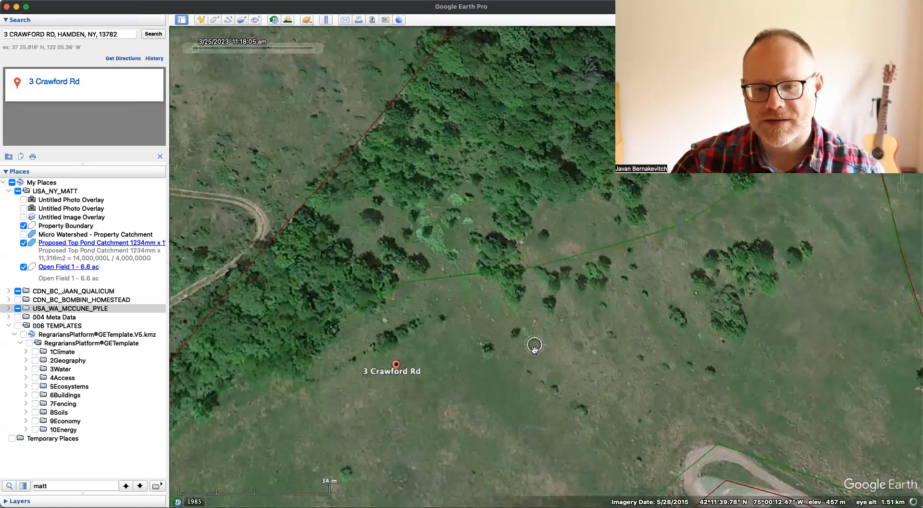
pyautogui.scroll(3, 533, 347)
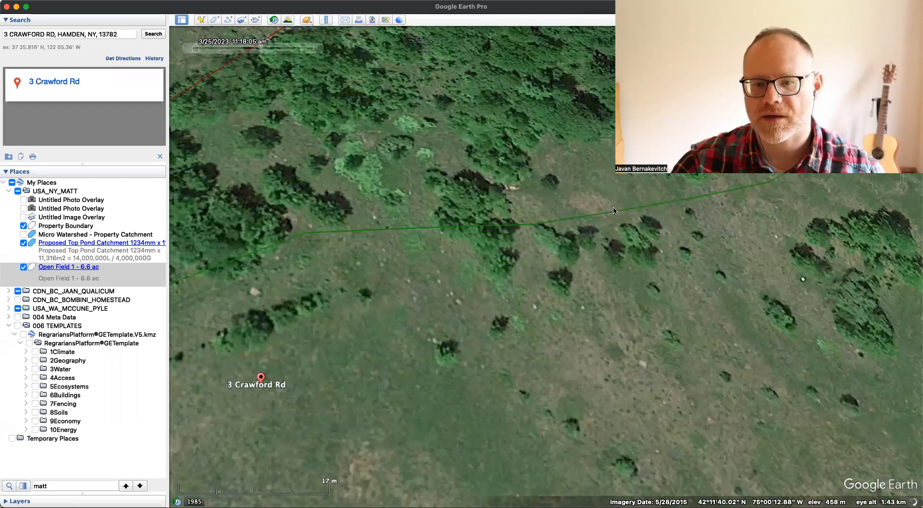
pyautogui.click(613, 210)
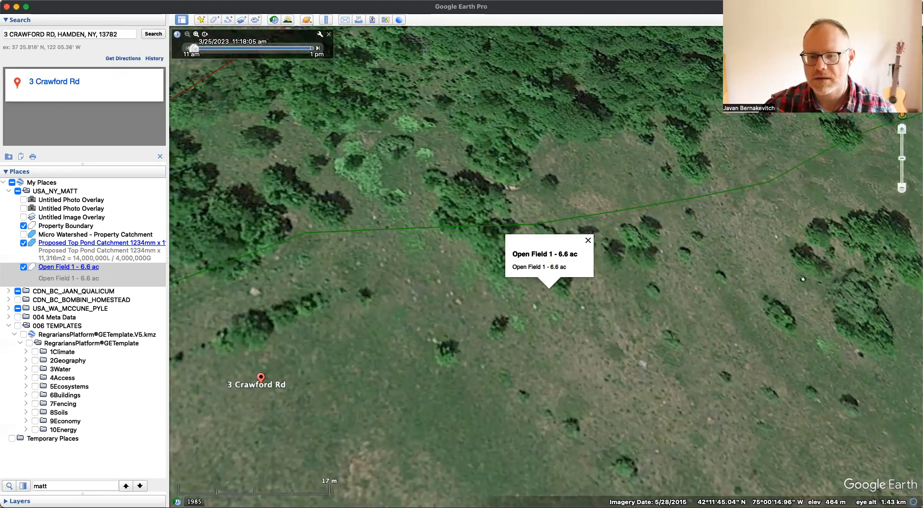
pyautogui.moveTo(549, 308); pyautogui.dragTo(659, 360, button='middle')
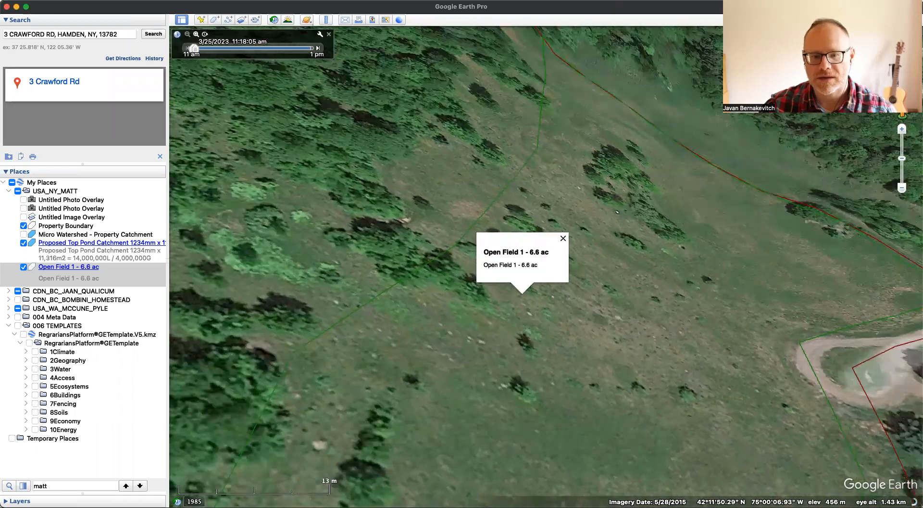
pyautogui.moveTo(890, 37); pyautogui.dragTo(888, 41)
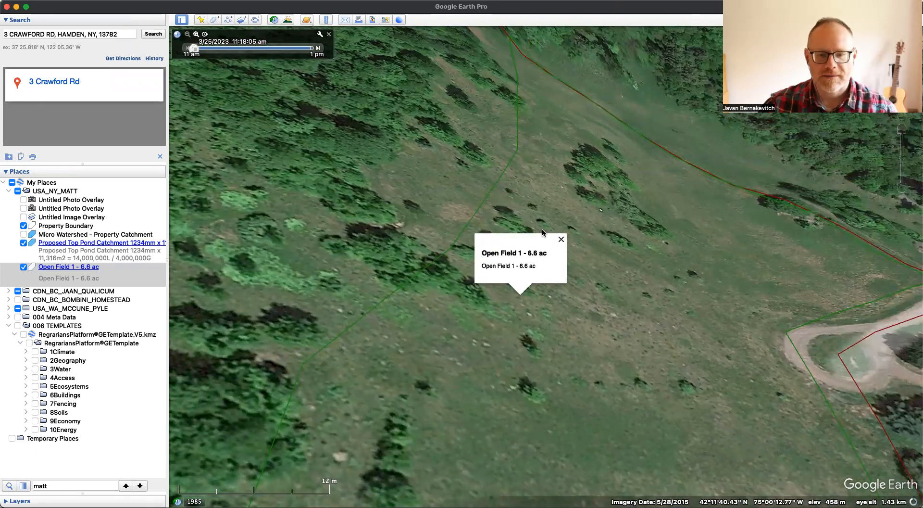
# - Hide the Open Field 1, Proposed Top Pond Catchment and Property Boundary polygons on the map
pyautogui.click(23, 267)
pyautogui.click(23, 242)
pyautogui.click(24, 225)
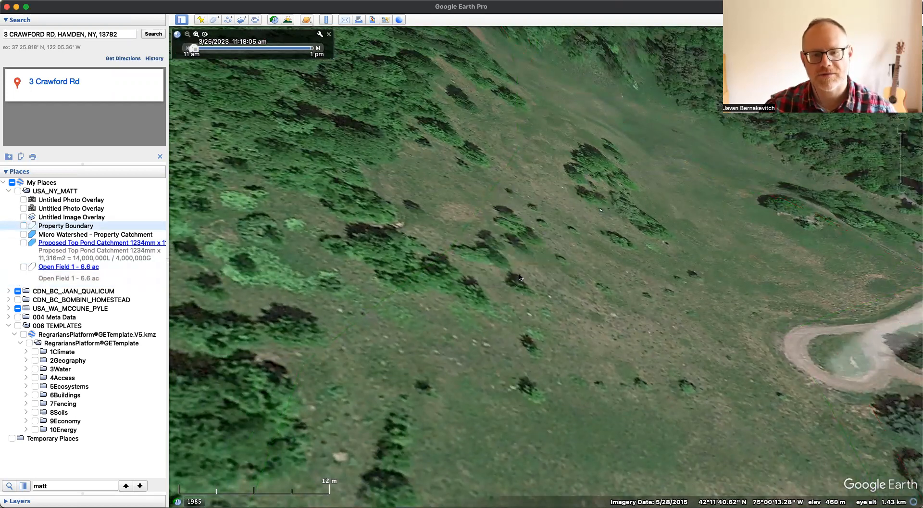
# - Examine the bare hillside's relief between the tree line and the road bend, and the wider slope around the address marker
pyautogui.moveTo(441, 354)
pyautogui.mouseDown()
pyautogui.moveTo(509, 230)
pyautogui.moveTo(508, 181)
pyautogui.moveTo(537, 200)
pyautogui.moveTo(537, 239)
pyautogui.moveTo(429, 347)
pyautogui.moveTo(394, 340)
pyautogui.moveTo(438, 343)
pyautogui.moveTo(532, 197)
pyautogui.moveTo(537, 174)
pyautogui.moveTo(477, 174)
pyautogui.moveTo(401, 239)
pyautogui.moveTo(402, 339)
pyautogui.moveTo(425, 356)
pyautogui.mouseUp()
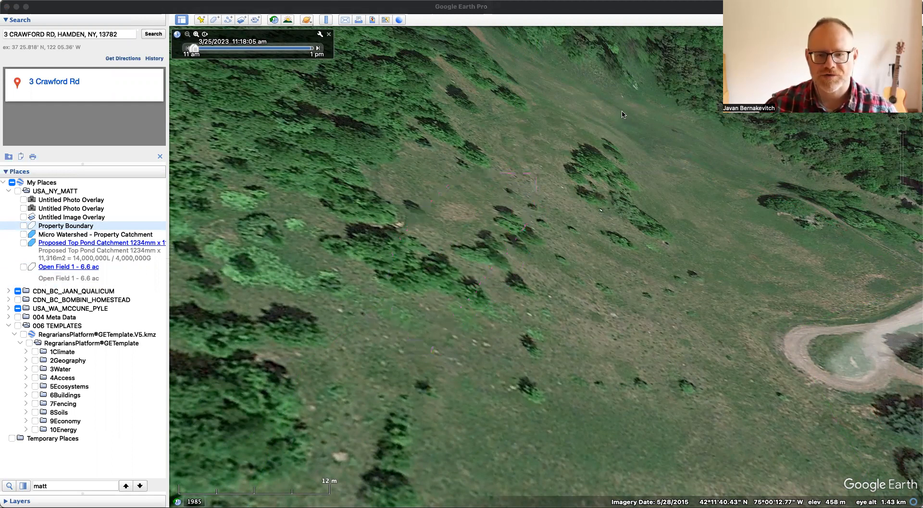
pyautogui.moveTo(402, 281)
pyautogui.mouseDown()
pyautogui.moveTo(441, 316)
pyautogui.moveTo(527, 206)
pyautogui.mouseUp()
pyautogui.moveTo(438, 312)
pyautogui.mouseDown()
pyautogui.moveTo(427, 269)
pyautogui.moveTo(514, 186)
pyautogui.moveTo(527, 206)
pyautogui.mouseUp()
pyautogui.moveTo(377, 297)
pyautogui.mouseDown()
pyautogui.moveTo(493, 183)
pyautogui.moveTo(517, 176)
pyautogui.mouseUp()
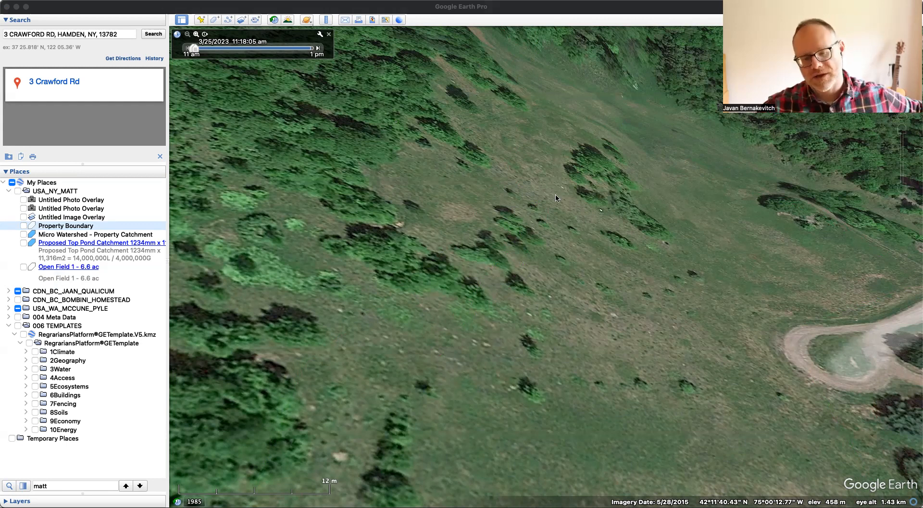
pyautogui.scroll(-3, 540, 218)
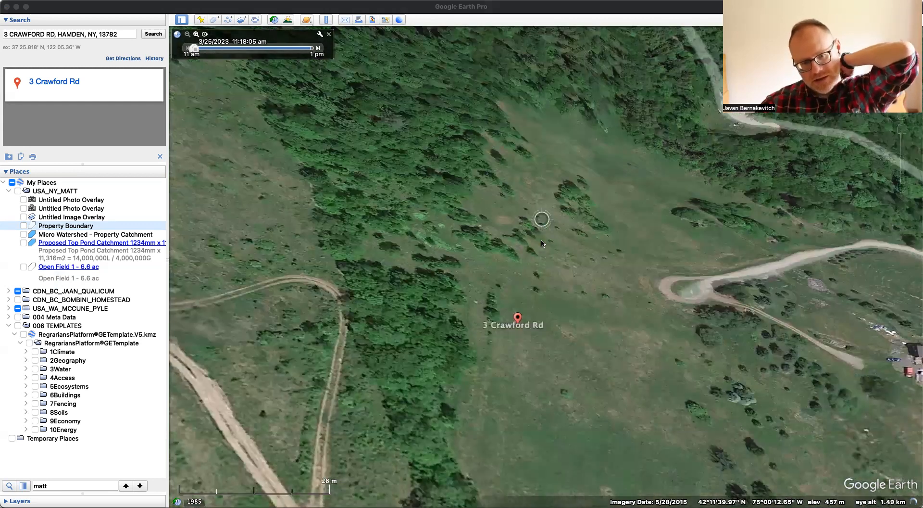
# - Reduce the terrain's elevation exaggeration in the 3D view preferences
pyautogui.moveTo(473, 222)
pyautogui.mouseDown()
pyautogui.moveTo(408, 207)
pyautogui.moveTo(476, 300)
pyautogui.mouseUp()
pyautogui.moveTo(414, 198); pyautogui.dragTo(503, 346)
pyautogui.moveTo(331, 225); pyautogui.dragTo(318, 173)
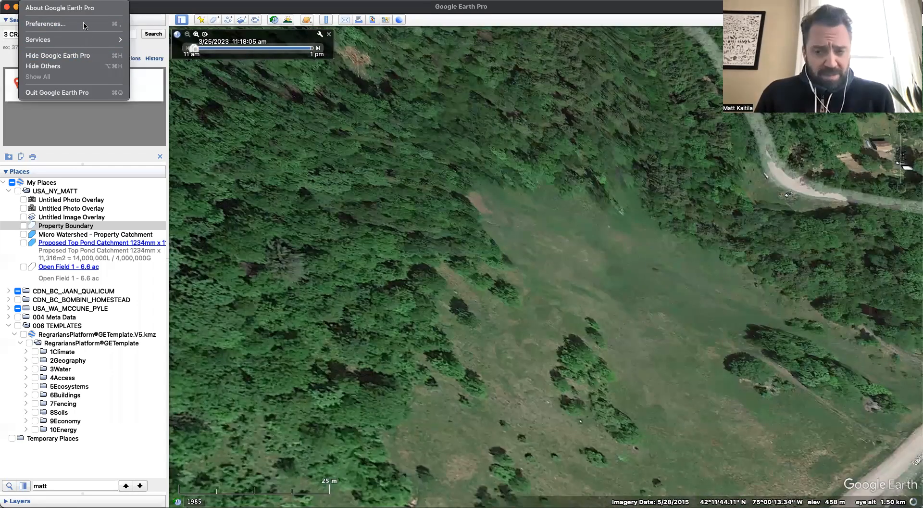
pyautogui.click(85, 22)
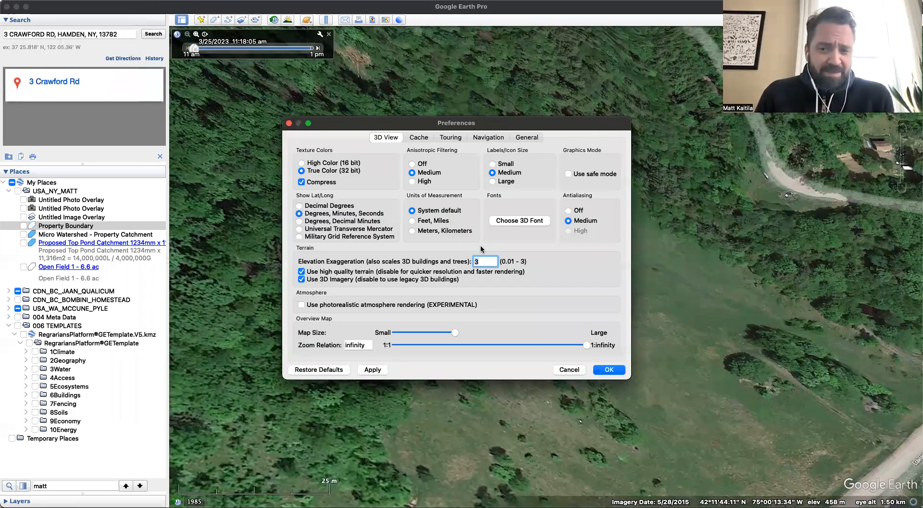
pyautogui.press('Return')
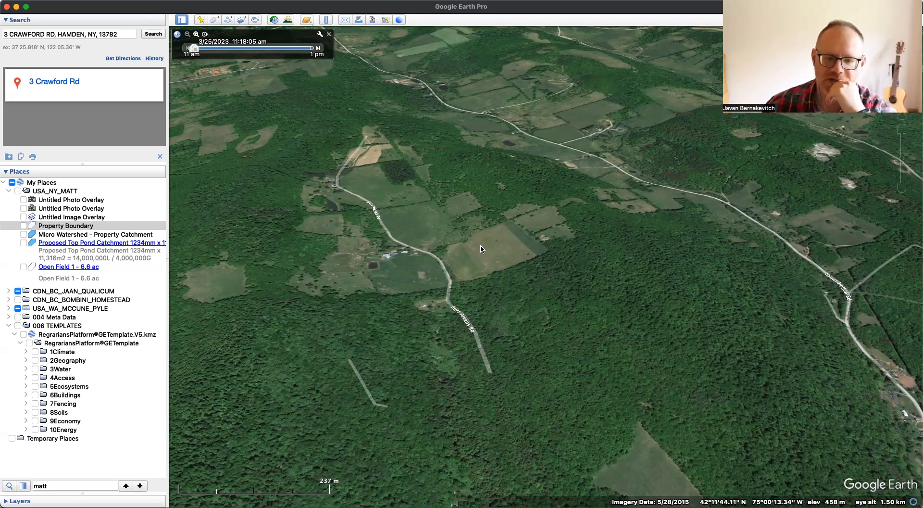
# - Fly to the Property Boundary and inspect the open slope around the address marker and road bend at closer range
pyautogui.click(52, 227)
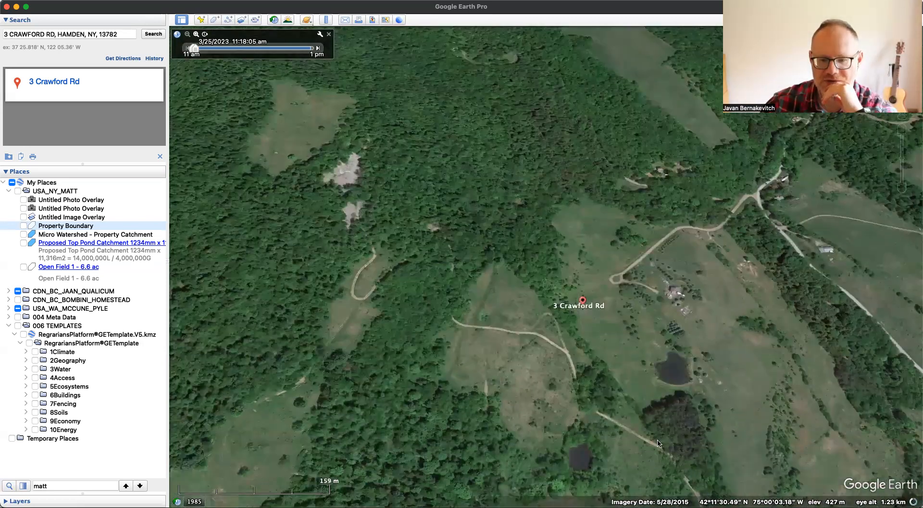
pyautogui.moveTo(664, 336); pyautogui.dragTo(552, 418)
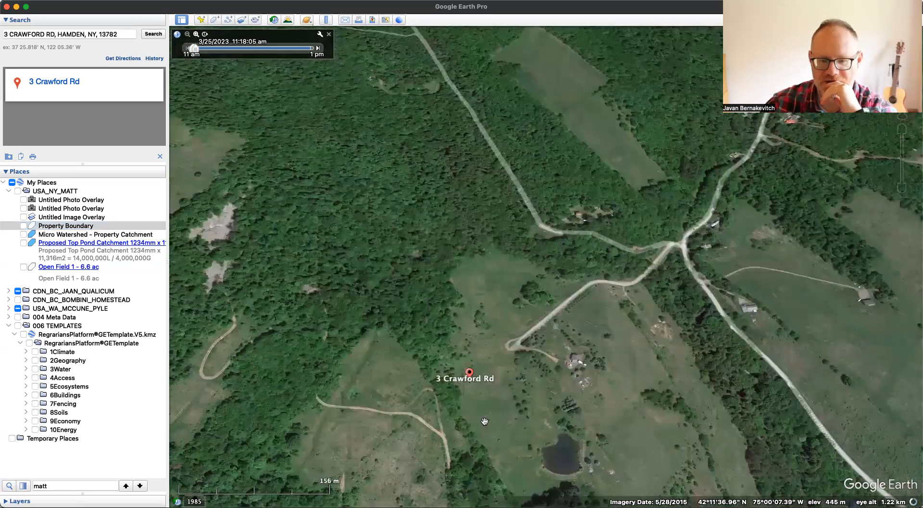
pyautogui.scroll(2, 483, 420)
pyautogui.scroll(3, 482, 419)
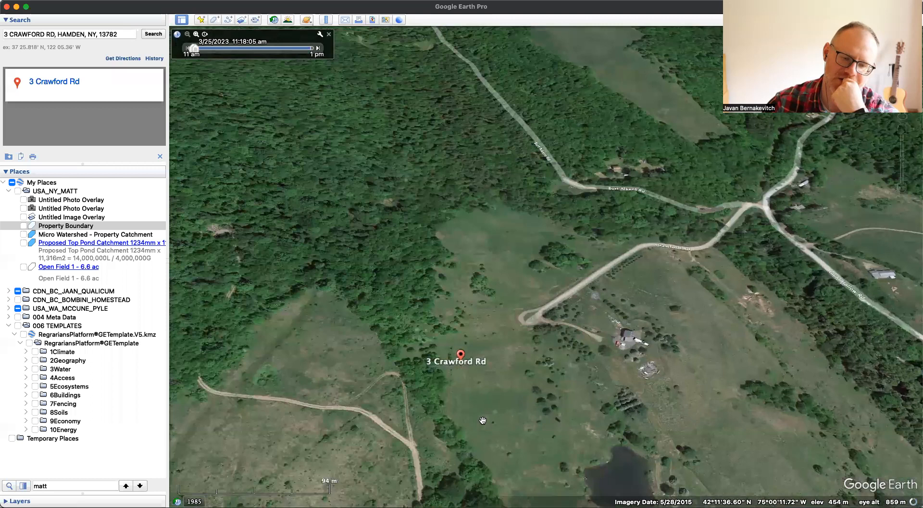
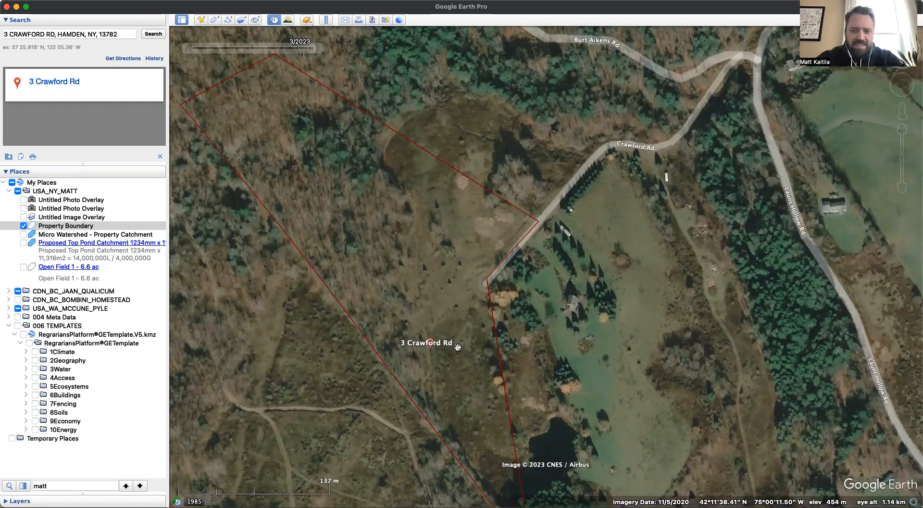
# - Examine the wooded upper end of the property, the adjoining clearing and the open slope around the address marker
pyautogui.moveTo(381, 258); pyautogui.dragTo(421, 342)
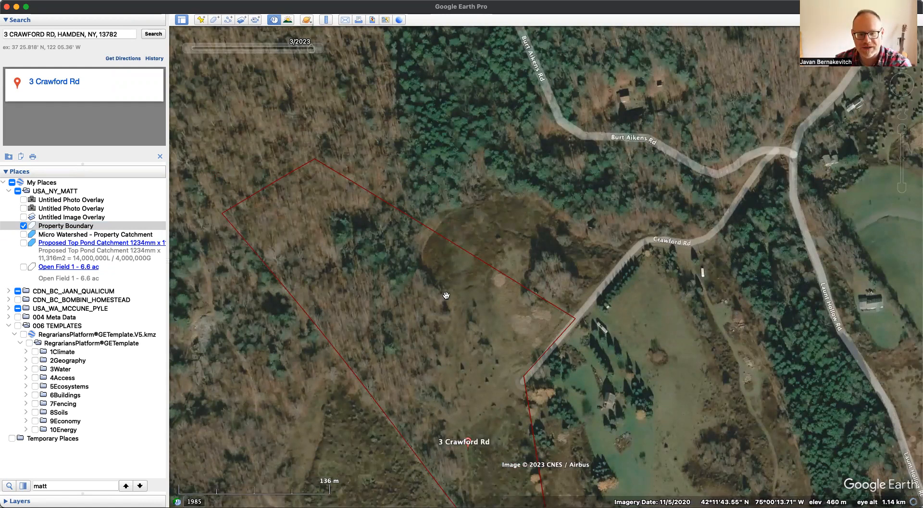
pyautogui.moveTo(464, 384); pyautogui.dragTo(424, 317)
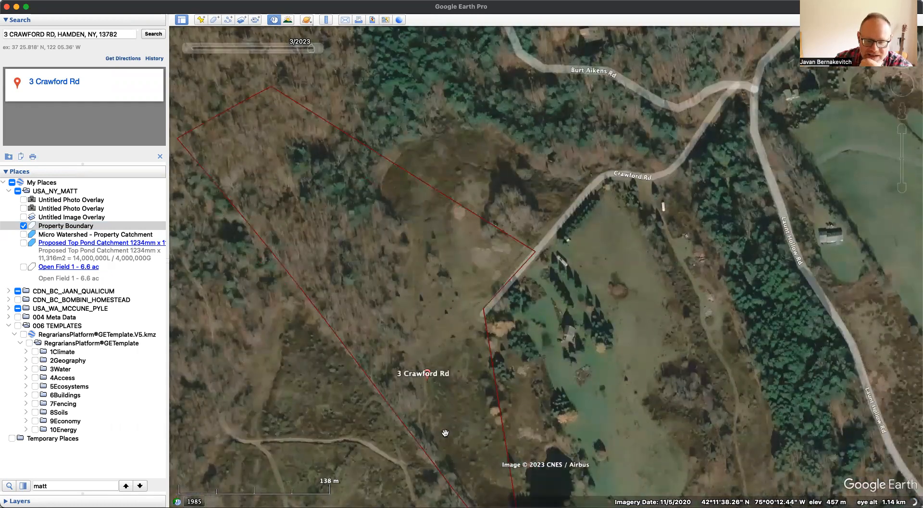
pyautogui.moveTo(452, 423); pyautogui.dragTo(444, 407)
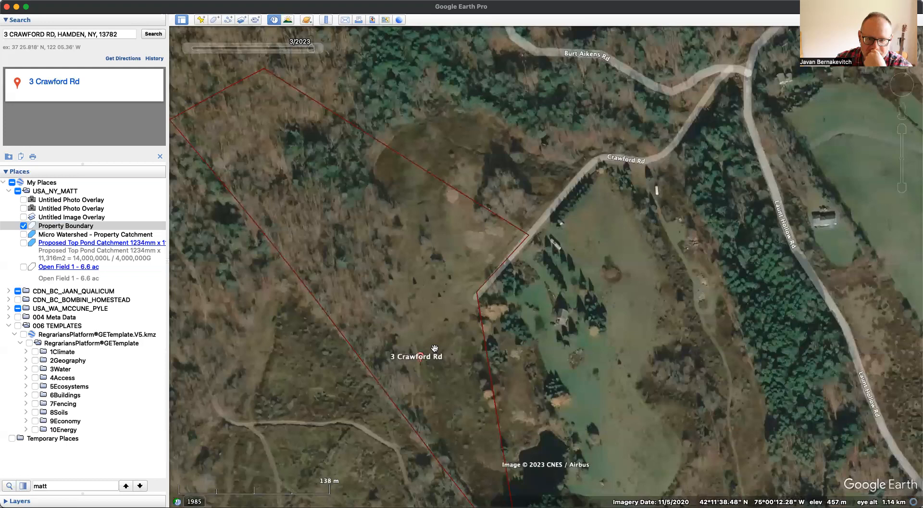
pyautogui.moveTo(415, 289); pyautogui.dragTo(421, 317)
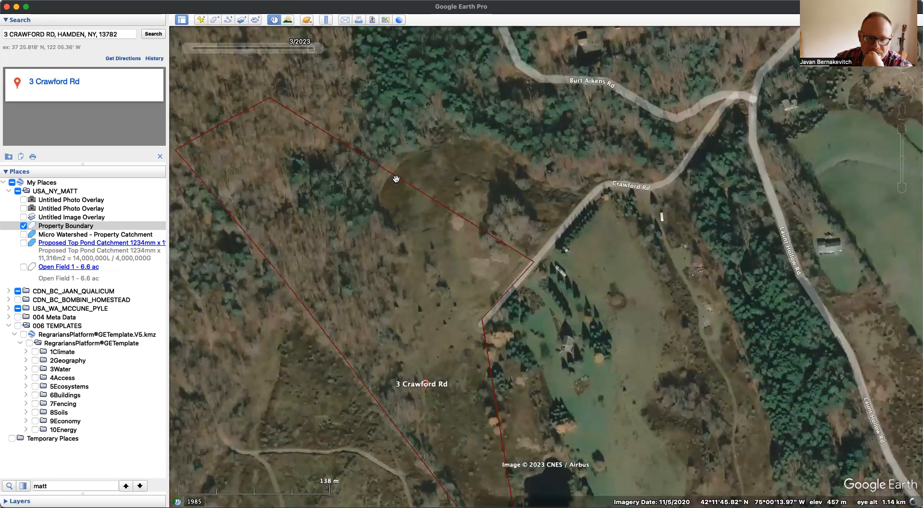
pyautogui.moveTo(392, 321); pyautogui.dragTo(390, 244)
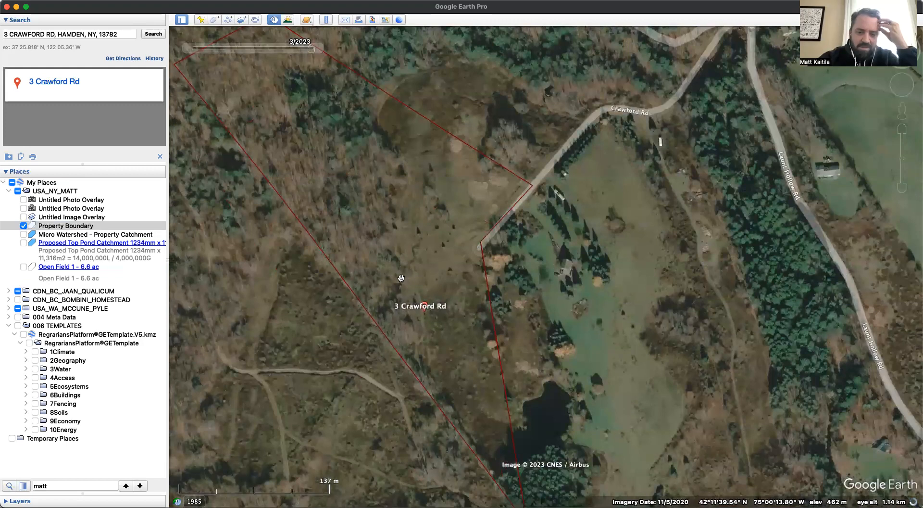
pyautogui.scroll(2, 346, 222)
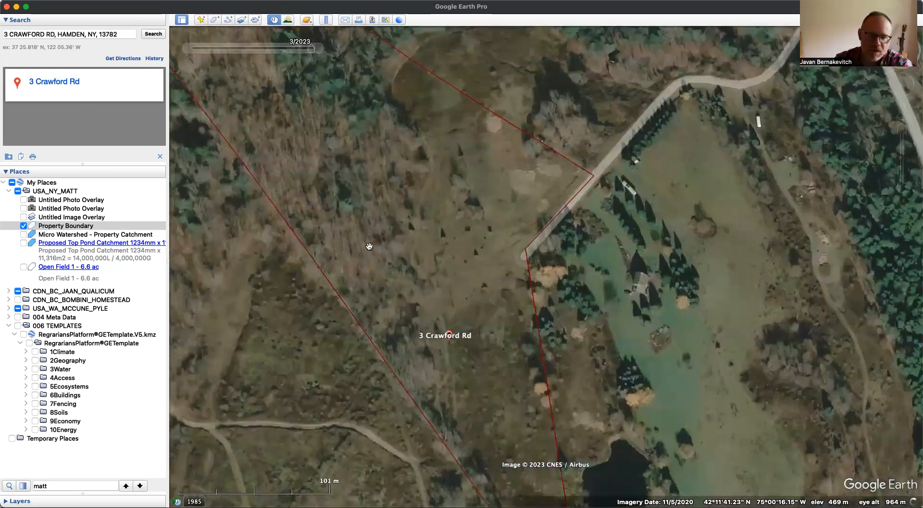
pyautogui.moveTo(397, 311); pyautogui.dragTo(323, 237)
pyautogui.scroll(1, 435, 376)
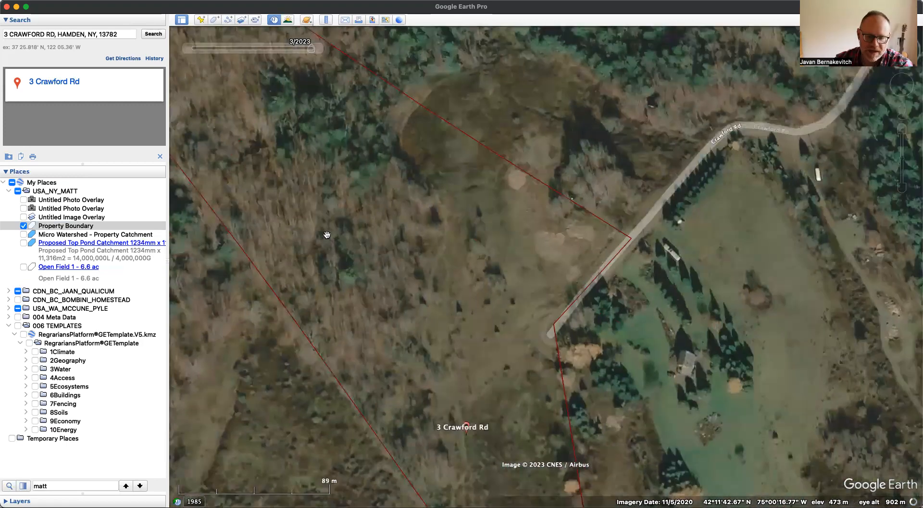
pyautogui.scroll(-2, 409, 271)
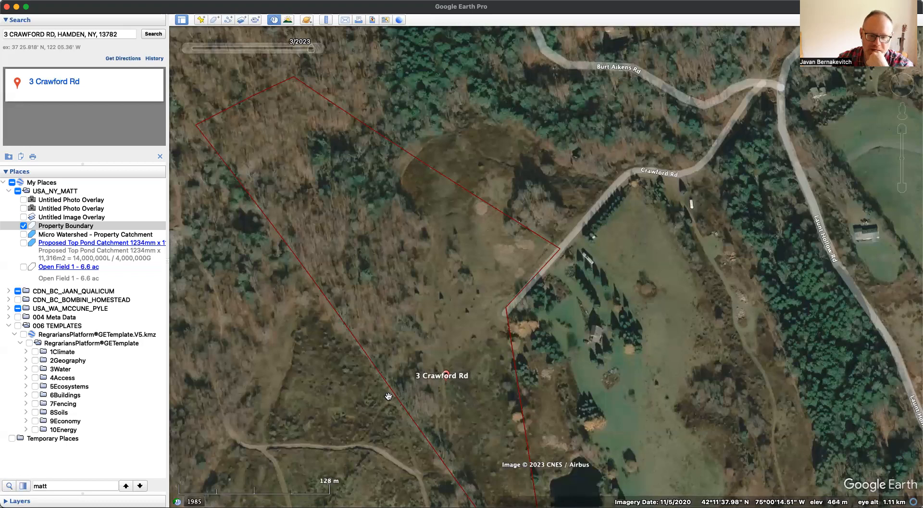
# - Step the historical imagery back from 3/2023 to before 9/2020 and forward again to 5/2021, comparing the property's vegetation
pyautogui.click(187, 48)
pyautogui.click(317, 48)
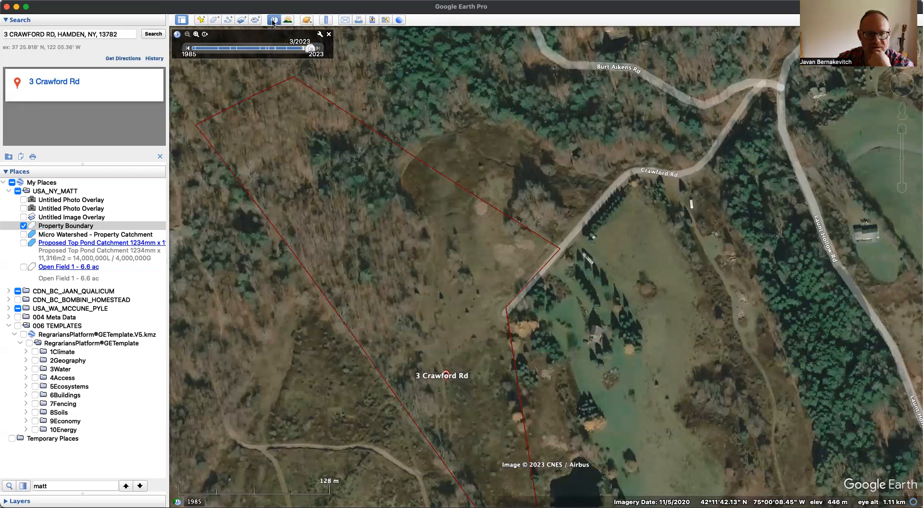
pyautogui.click(187, 48)
pyautogui.click(187, 48)
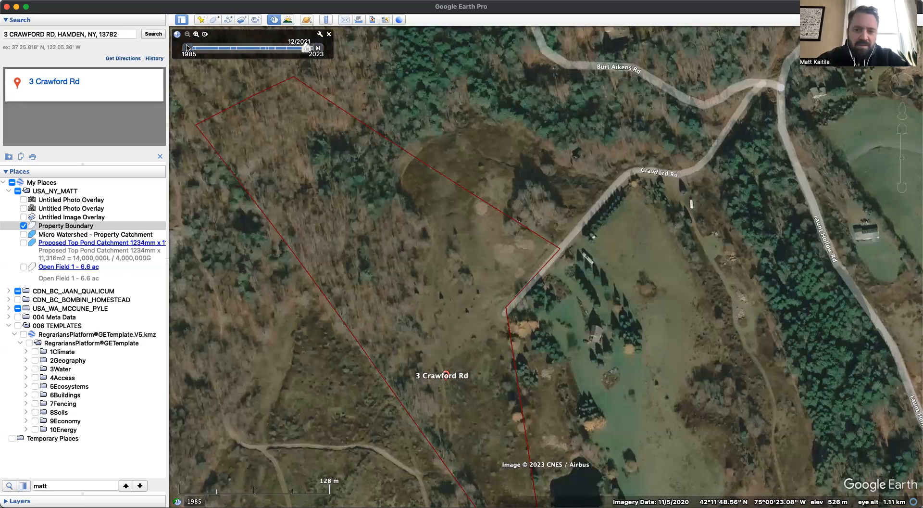
pyautogui.click(187, 48)
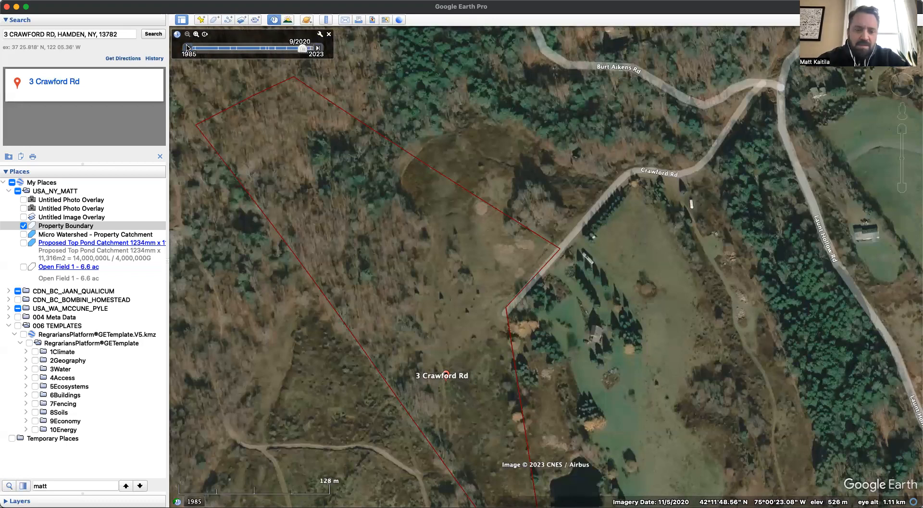
pyautogui.click(187, 48)
pyautogui.click(318, 48)
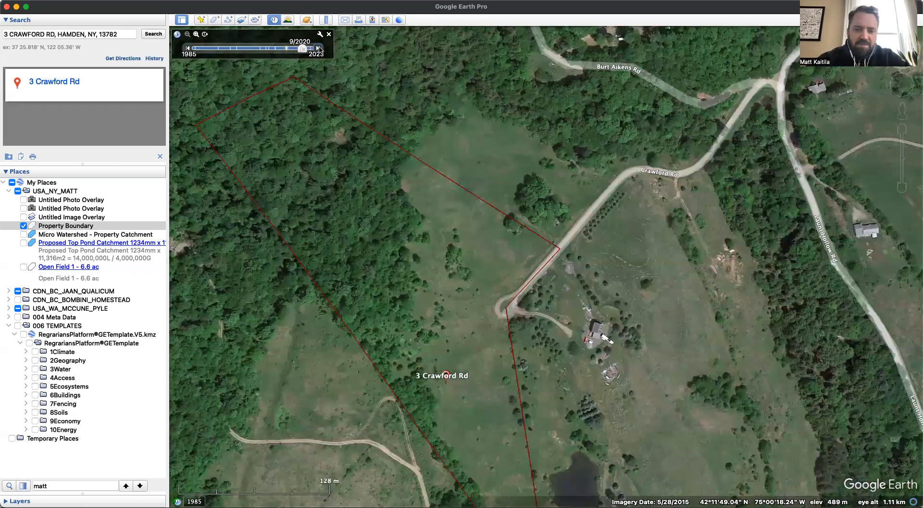
pyautogui.click(318, 48)
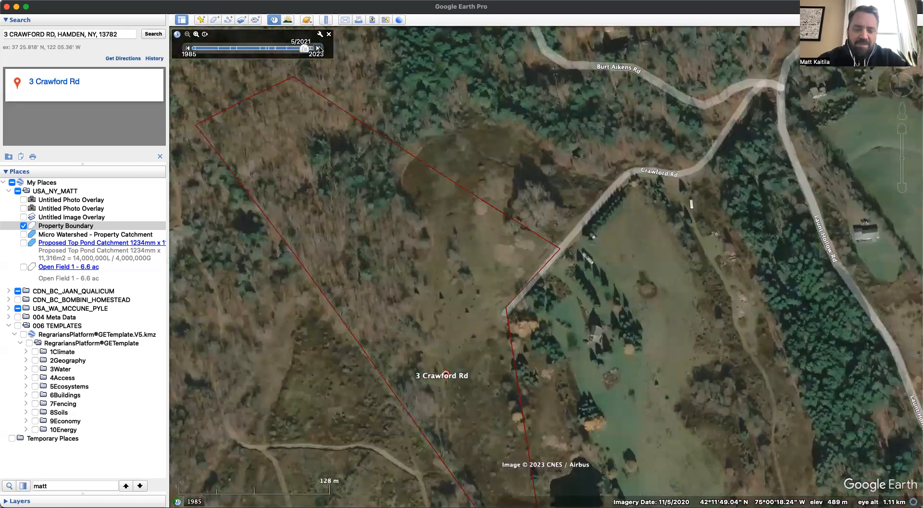
# - Step the historical imagery back through the older captures to 3/2010, comparing tree cover and clearings inside the property boundary
pyautogui.click(188, 48)
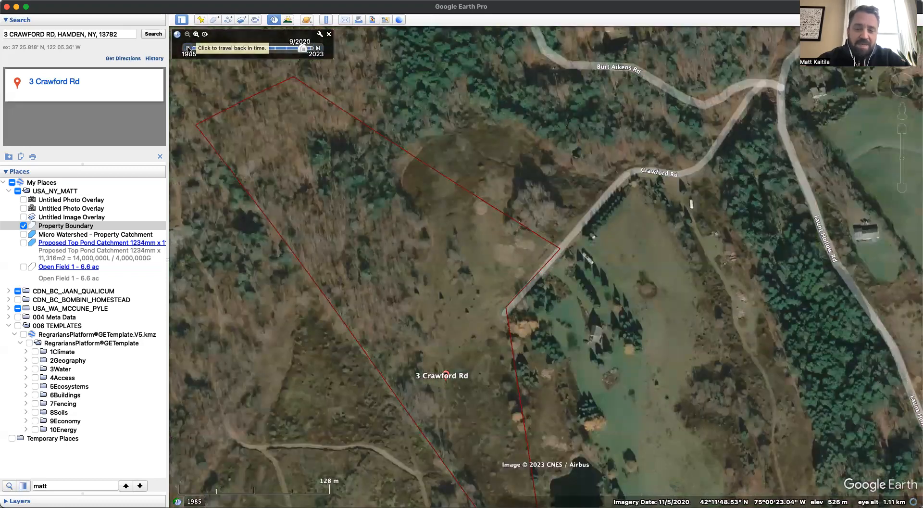
pyautogui.click(187, 48)
pyautogui.click(187, 48)
pyautogui.click(188, 48)
pyautogui.click(187, 48)
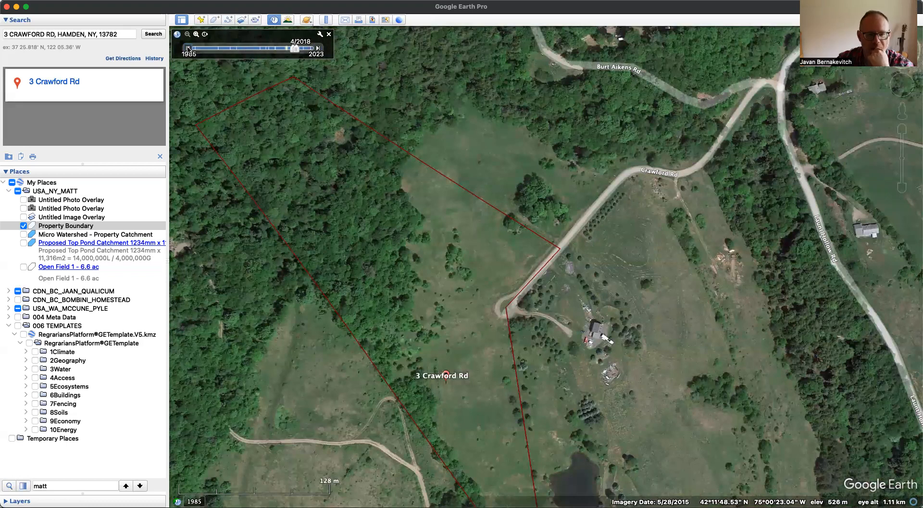
pyautogui.click(187, 48)
pyautogui.click(188, 48)
pyautogui.click(188, 48)
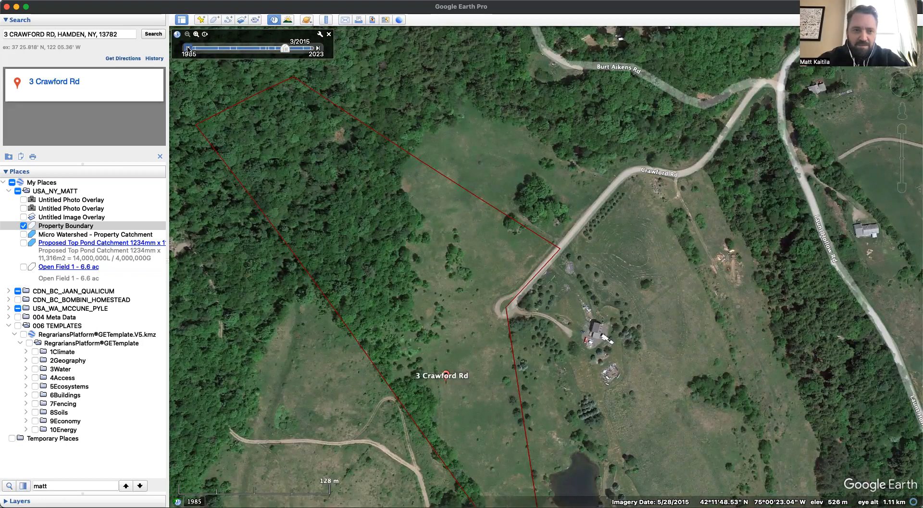
pyautogui.click(188, 48)
pyautogui.click(188, 48)
pyautogui.click(188, 48)
pyautogui.click(188, 48)
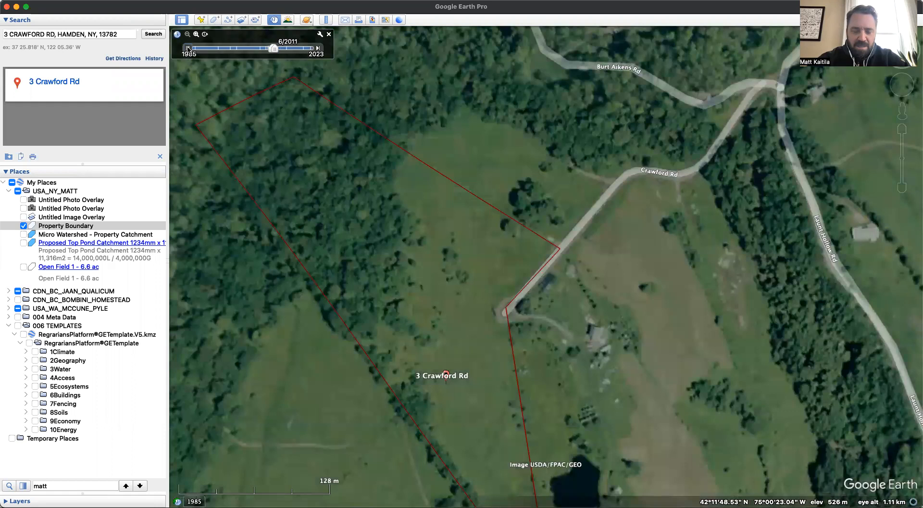
pyautogui.click(187, 48)
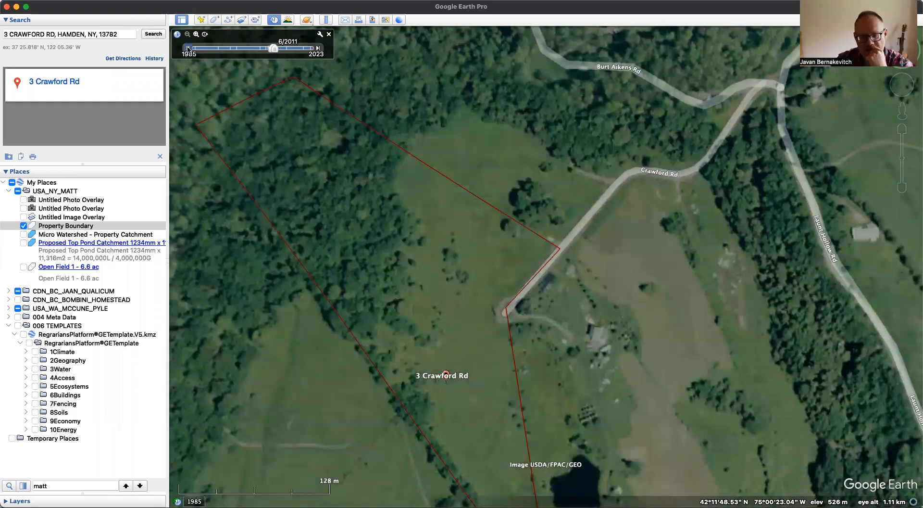
pyautogui.click(187, 48)
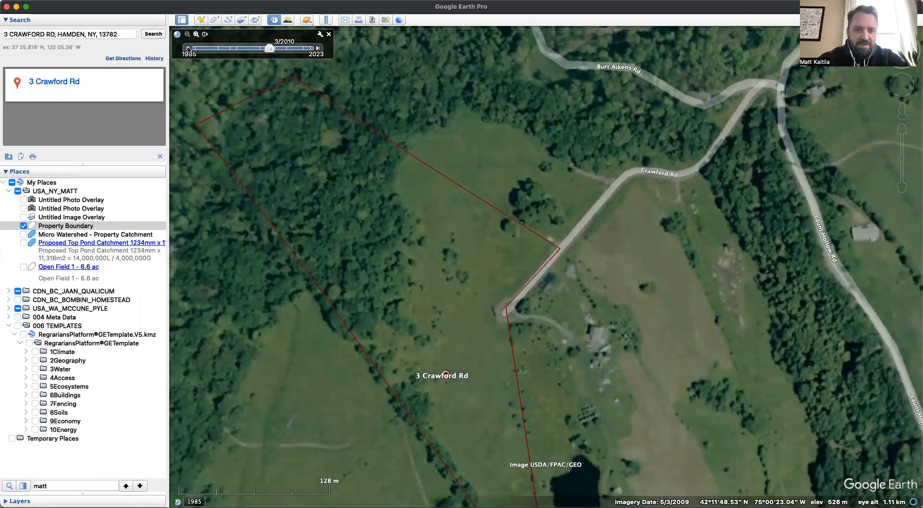
# - Advance the historical imagery to 1/2012 and bring it back to 7/2011 to compare the spring and summer captures
pyautogui.click(318, 48)
pyautogui.click(318, 48)
pyautogui.click(318, 48)
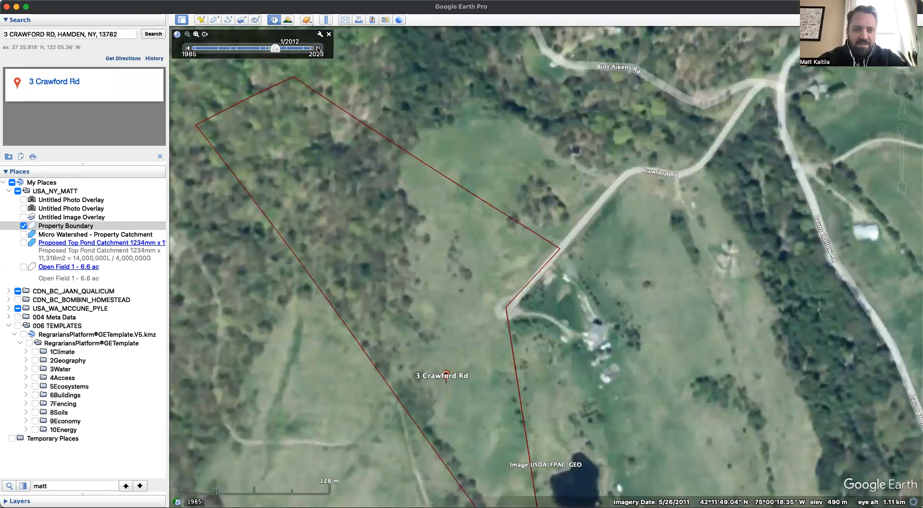
pyautogui.click(307, 49)
pyautogui.moveTo(306, 48); pyautogui.dragTo(276, 49)
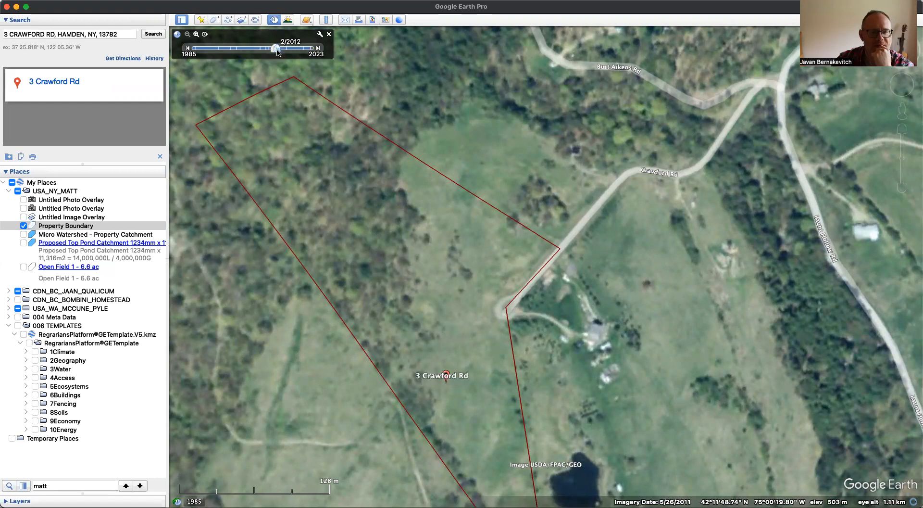
pyautogui.click(188, 49)
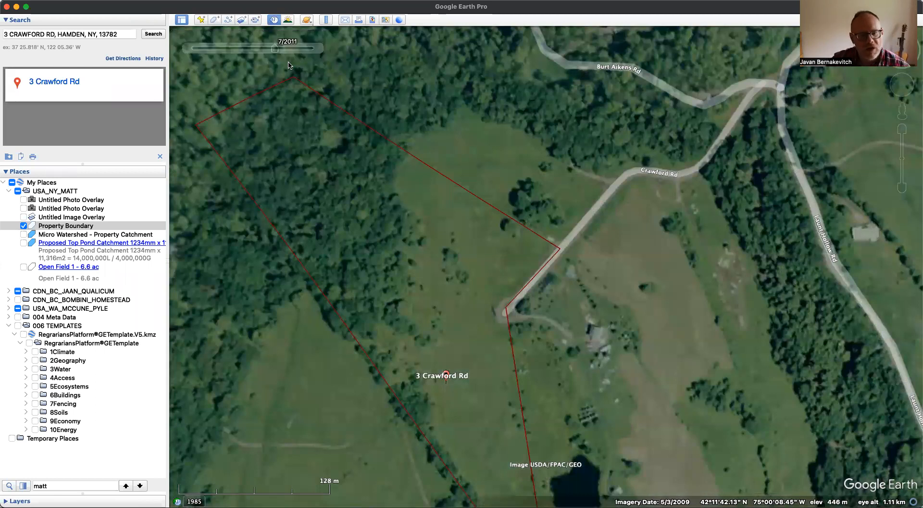
# - Return the imagery timeline to 3/2023, step it back to 9/2020 and set it to 5/2021
pyautogui.moveTo(274, 48); pyautogui.dragTo(310, 49)
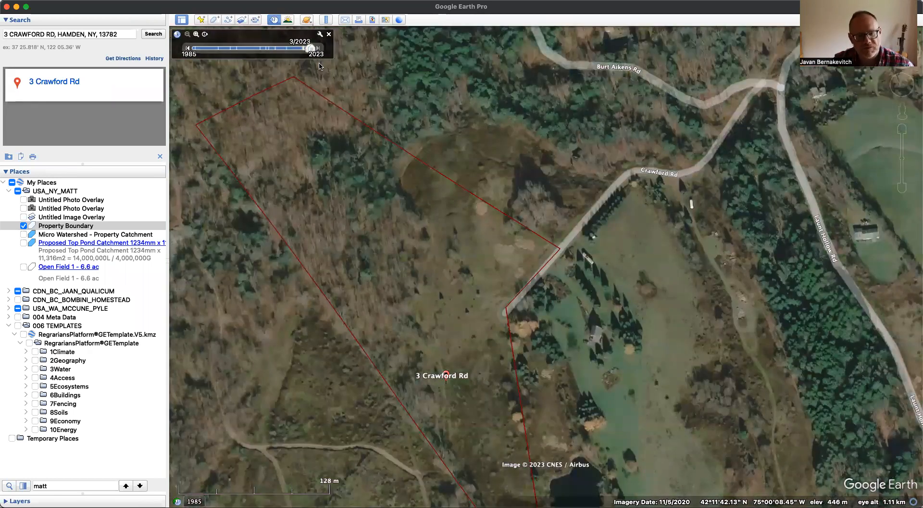
pyautogui.click(187, 48)
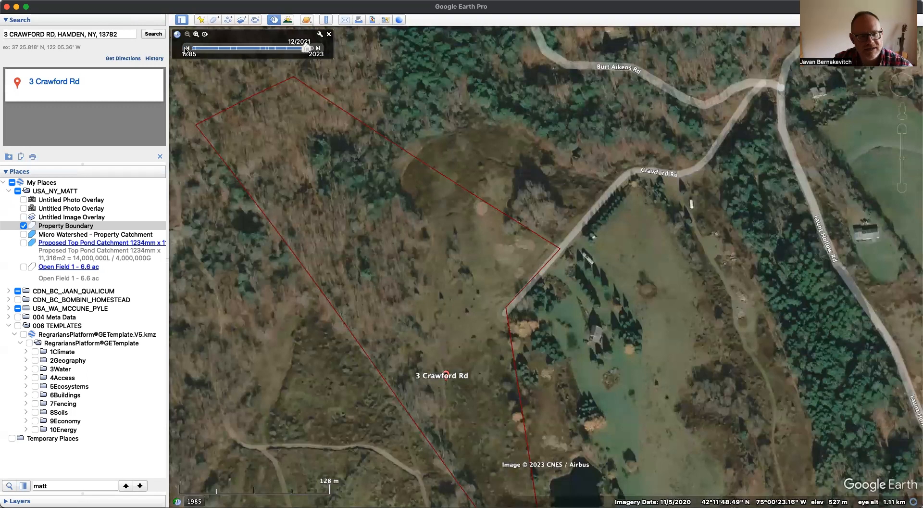
pyautogui.click(187, 48)
pyautogui.click(187, 48)
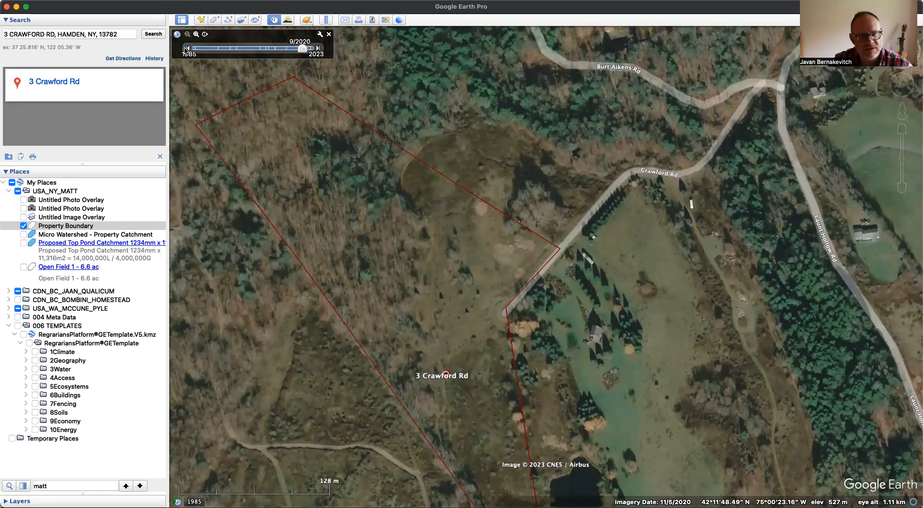
pyautogui.click(317, 48)
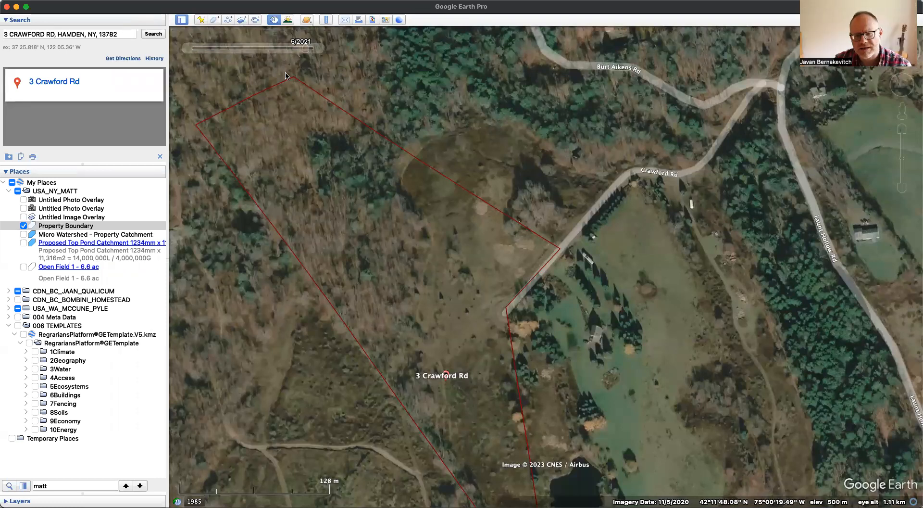
# - Examine the property within its wider surroundings as far as the Route 10 valley, and inspect its upper woodland and neighbouring tracks
pyautogui.scroll(-3, 326, 240)
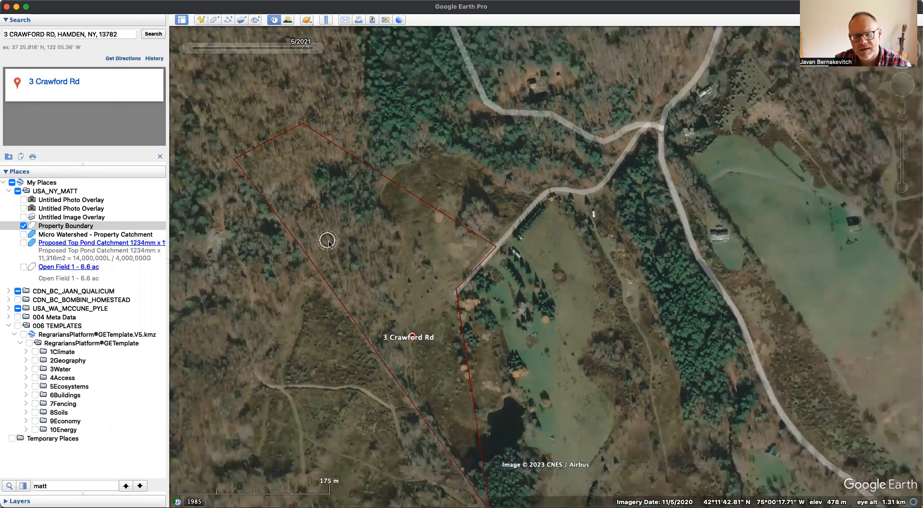
pyautogui.scroll(-3, 329, 243)
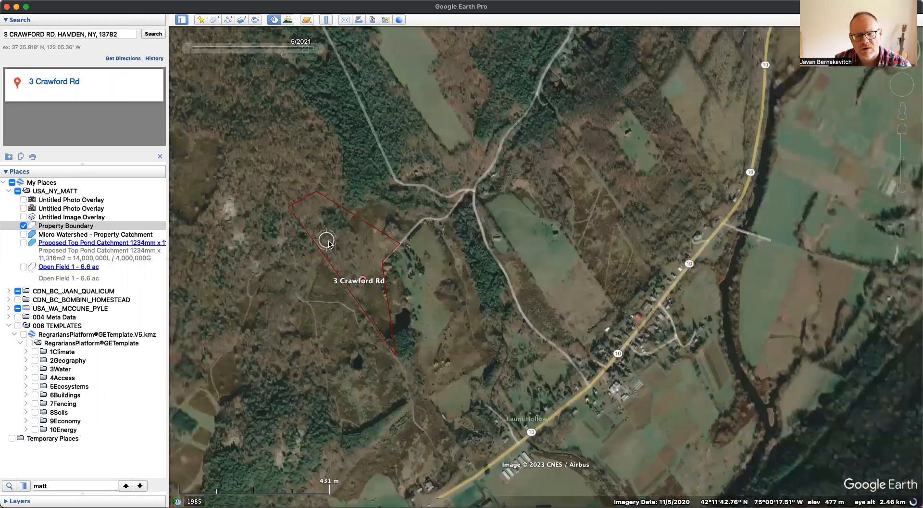
pyautogui.scroll(-2, 328, 244)
pyautogui.scroll(3, 260, 256)
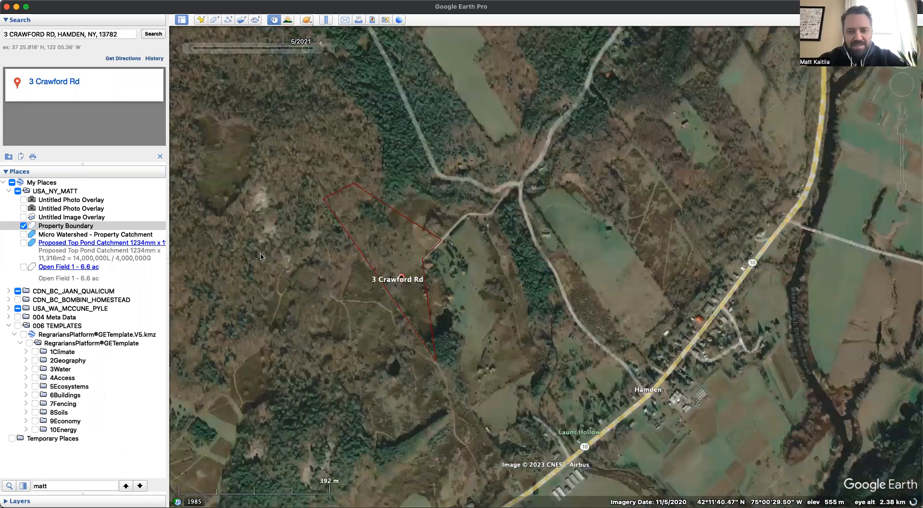
pyautogui.scroll(3, 304, 257)
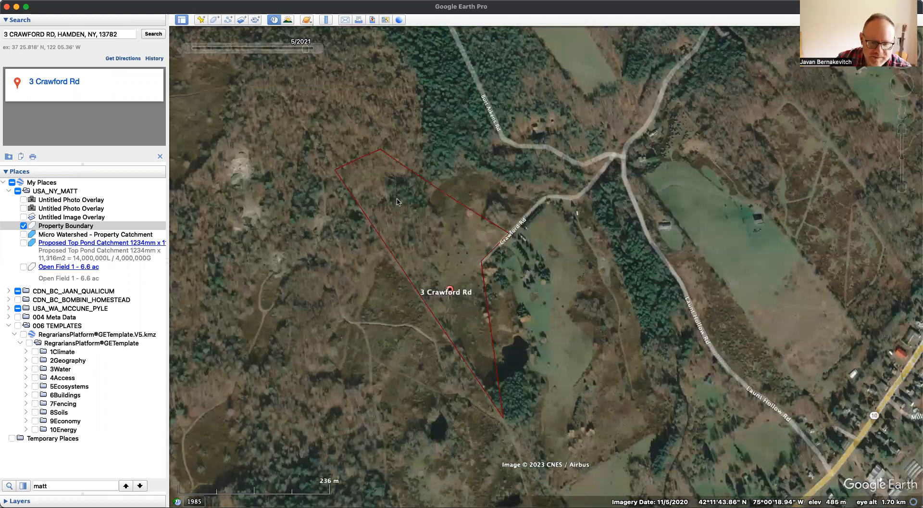
pyautogui.moveTo(380, 205); pyautogui.dragTo(348, 236)
pyautogui.scroll(3, 348, 235)
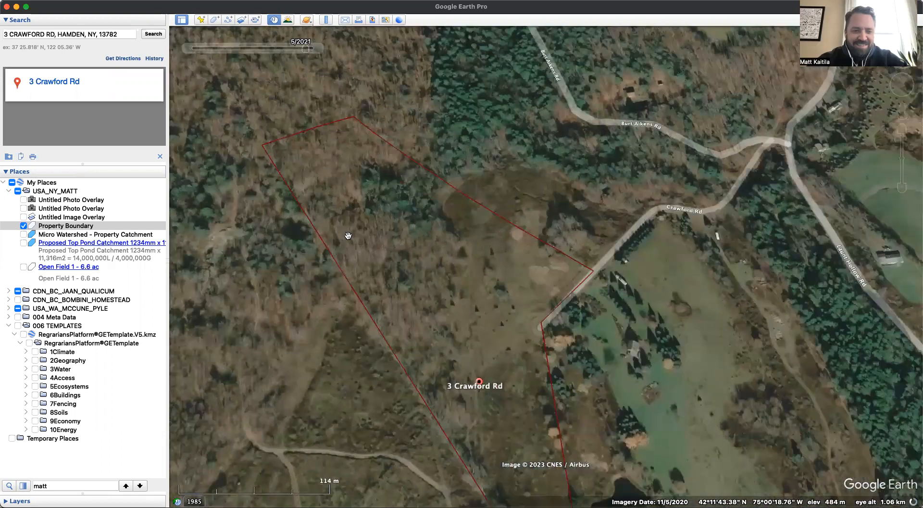
pyautogui.scroll(-2, 348, 236)
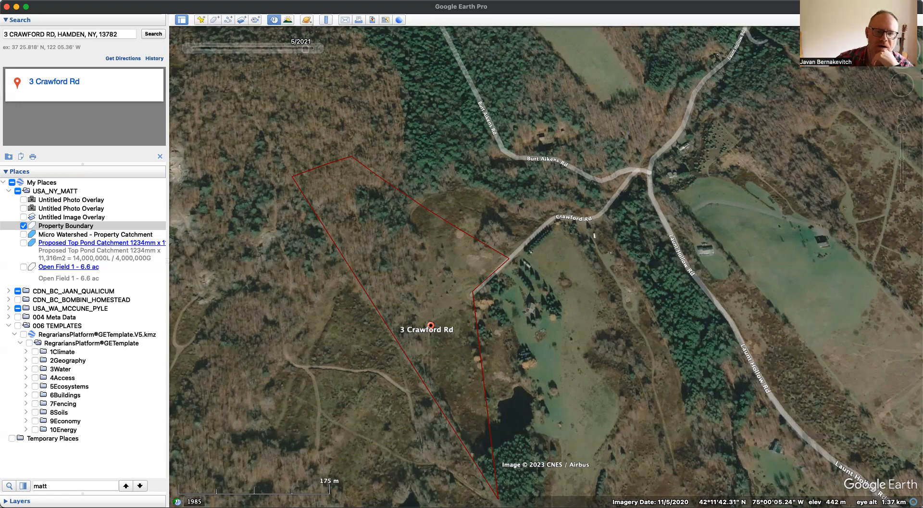
pyautogui.moveTo(347, 105)
pyautogui.mouseDown()
pyautogui.moveTo(437, 322)
pyautogui.moveTo(365, 184)
pyautogui.moveTo(359, 119)
pyautogui.mouseUp()
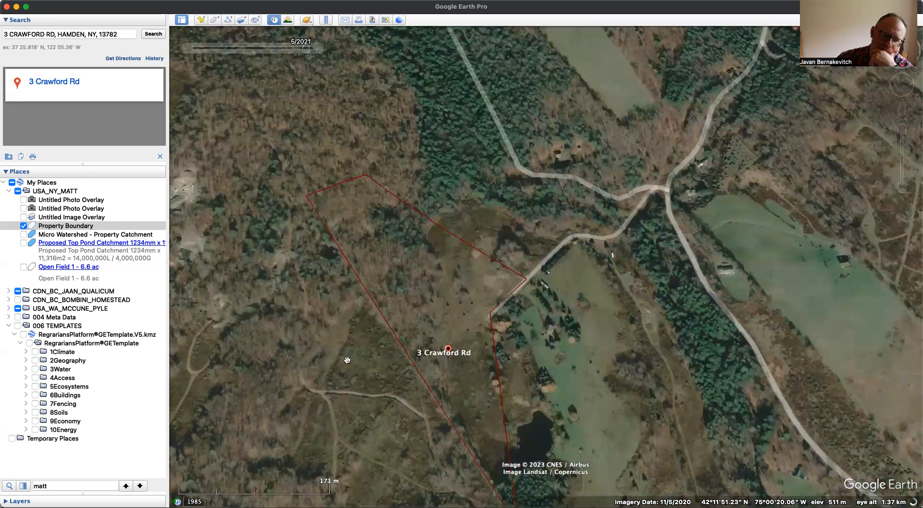
pyautogui.moveTo(347, 360); pyautogui.dragTo(368, 275)
pyautogui.scroll(5, 337, 351)
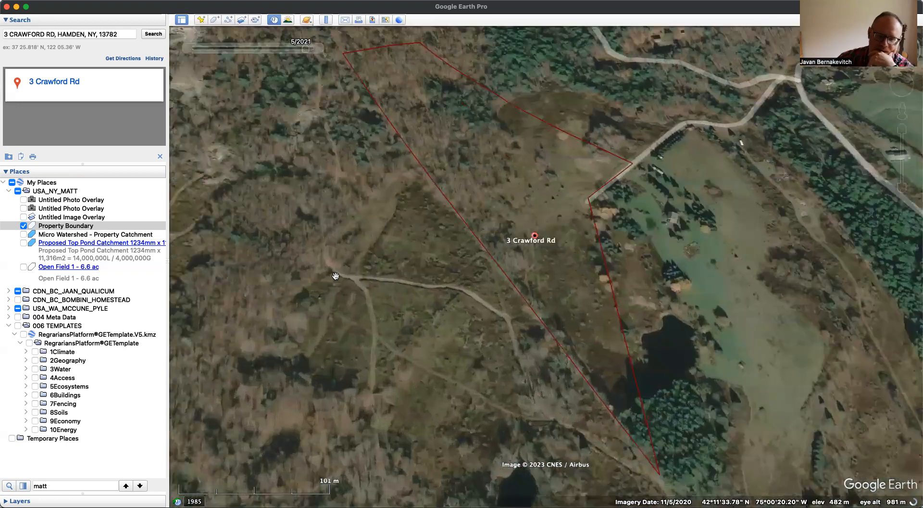
pyautogui.moveTo(366, 207); pyautogui.dragTo(348, 291)
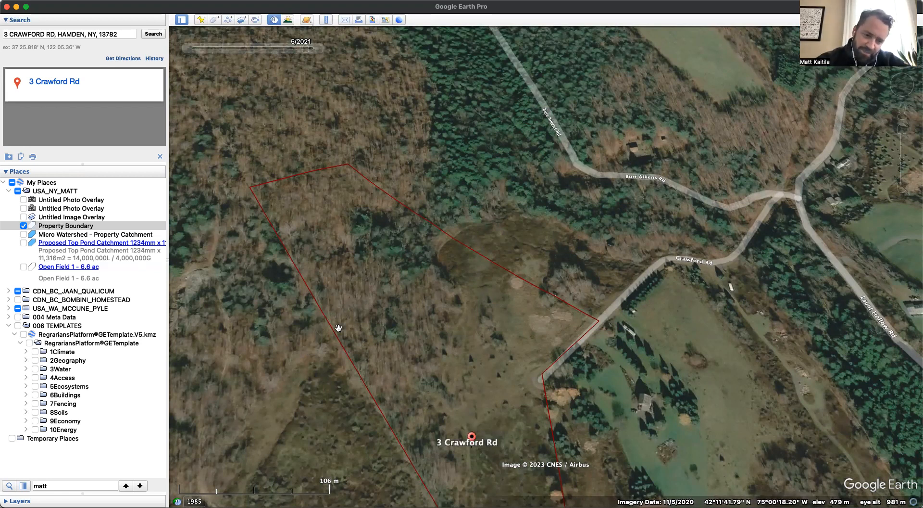
# - Examine the woodland, bare patches and tracks west of the property boundary, along with the clearings and road access around the property
pyautogui.moveTo(338, 327); pyautogui.dragTo(362, 210)
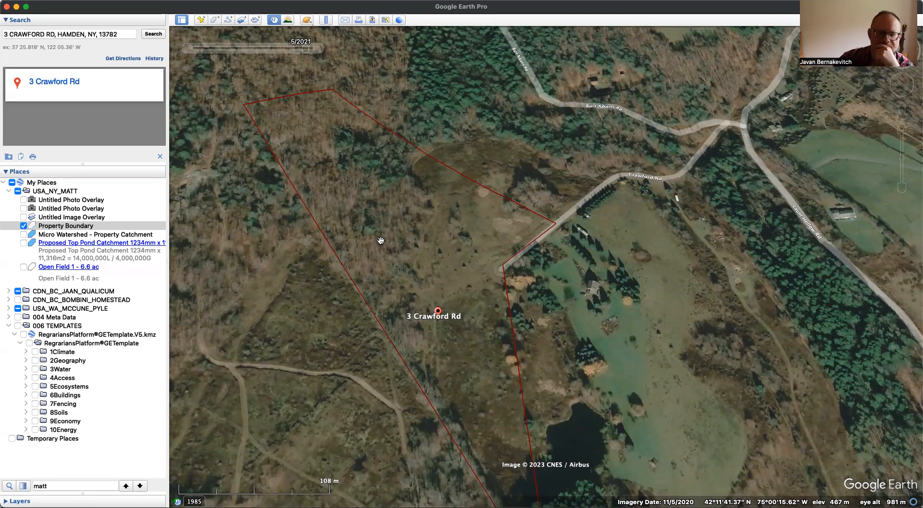
pyautogui.moveTo(359, 196); pyautogui.dragTo(658, 244)
pyautogui.doubleClick(432, 390)
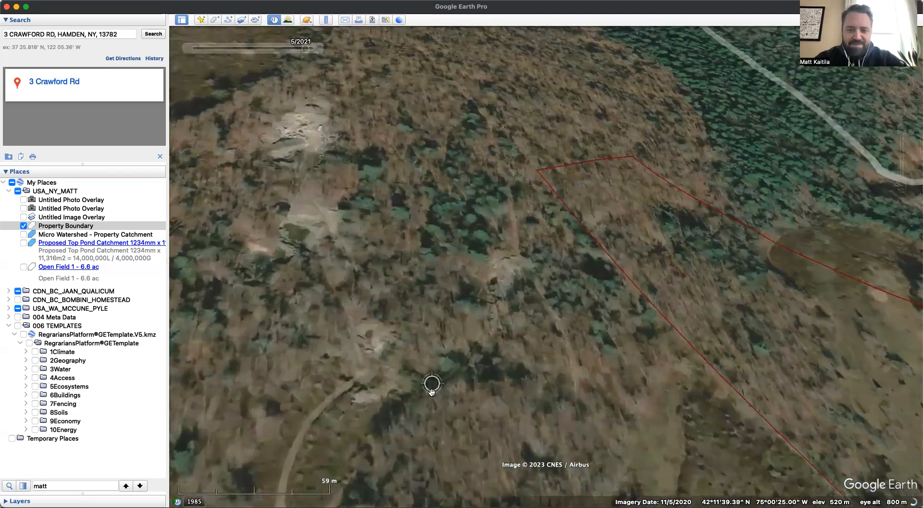
pyautogui.scroll(-3, 432, 390)
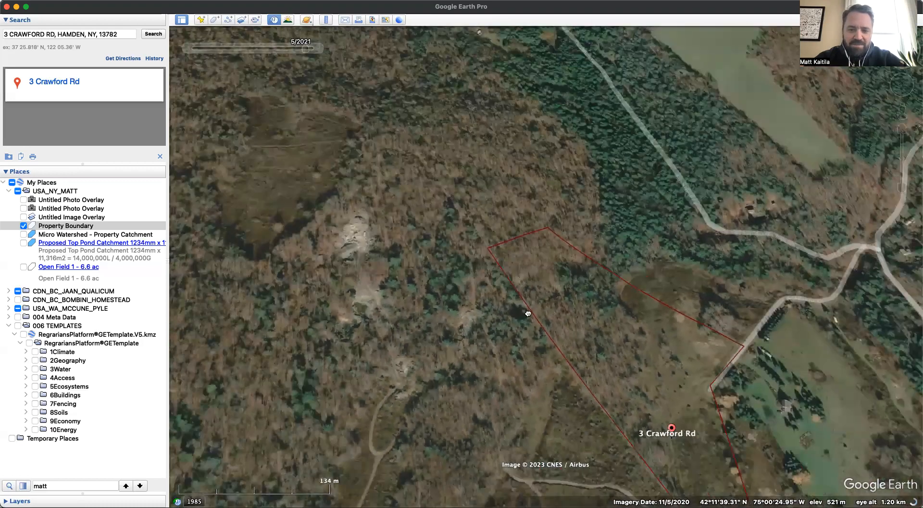
pyautogui.moveTo(528, 313); pyautogui.dragTo(502, 396)
pyautogui.moveTo(505, 340); pyautogui.dragTo(367, 264)
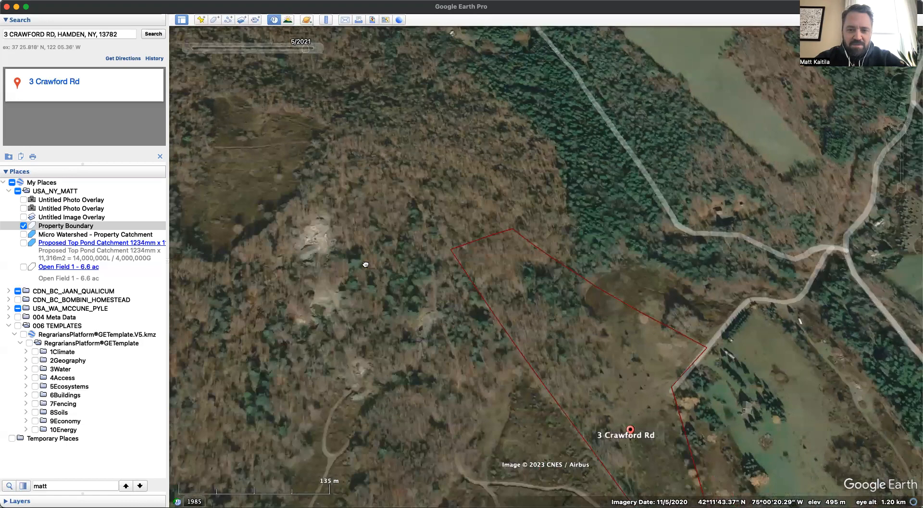
pyautogui.moveTo(400, 229); pyautogui.dragTo(455, 237)
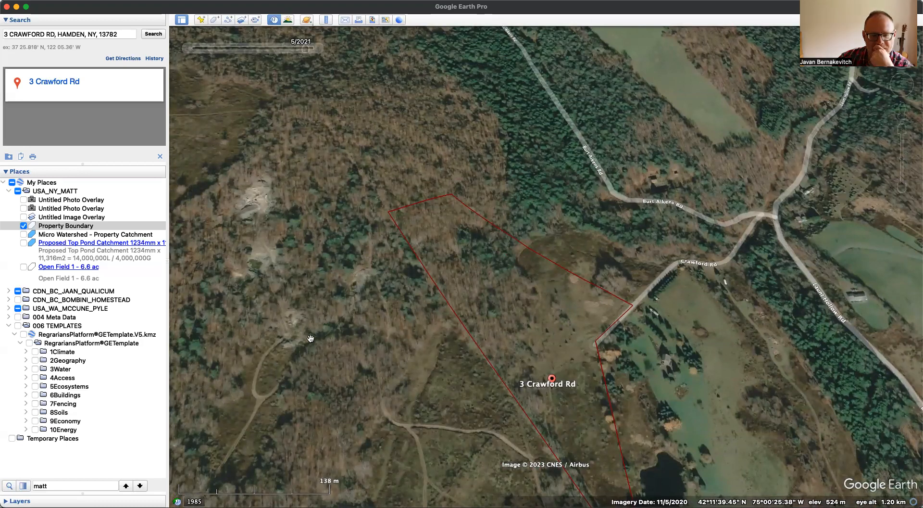
pyautogui.moveTo(409, 331); pyautogui.dragTo(428, 307)
pyautogui.moveTo(364, 408); pyautogui.dragTo(264, 306)
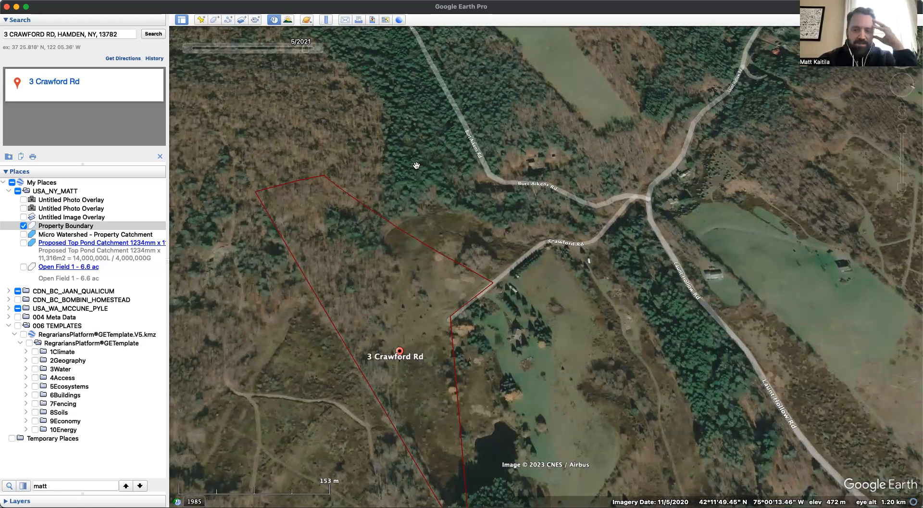
# - Hide the Property Boundary and delete both untitled photo overlays from the USA_NY_MATT folder
pyautogui.click(23, 208)
pyautogui.click(23, 225)
pyautogui.click(23, 199)
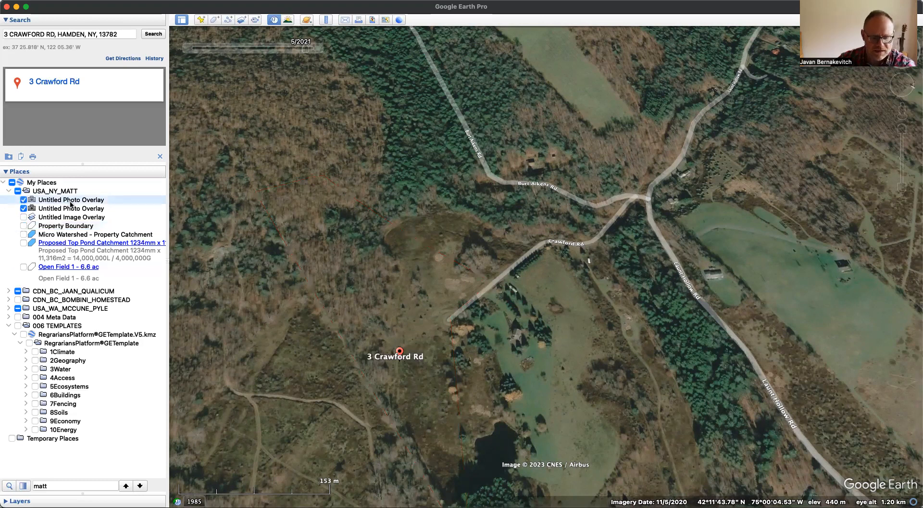
pyautogui.rightClick(82, 209)
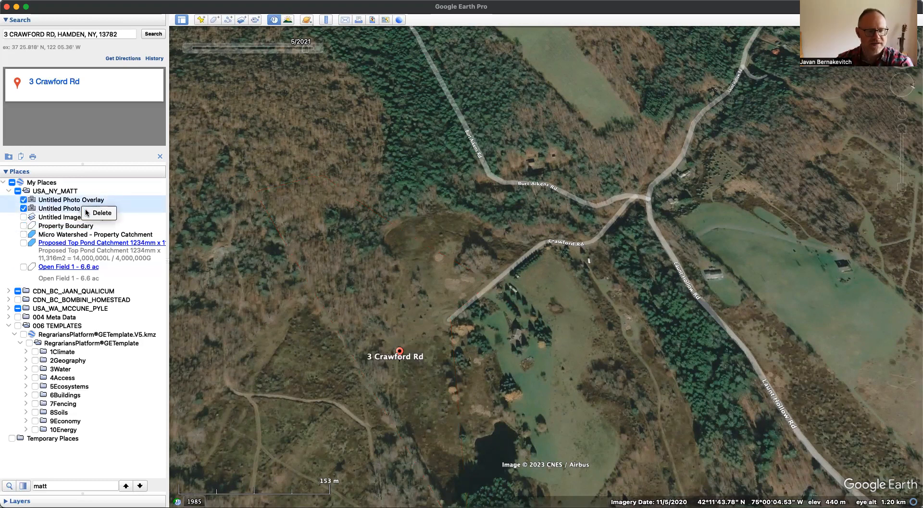
pyautogui.click(99, 212)
pyautogui.click(533, 267)
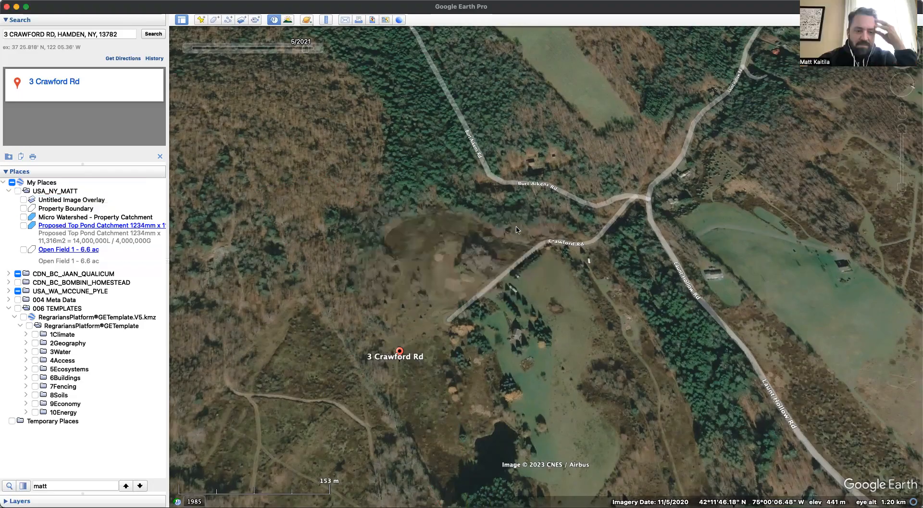